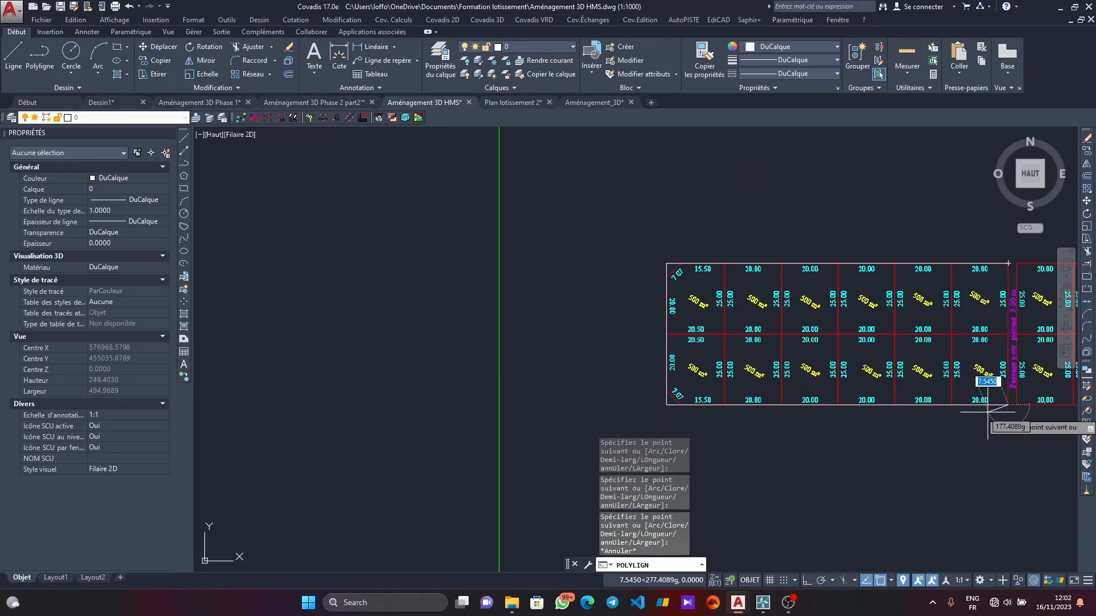
Step: Finish the outline polyline around the western half of the plot block and offset it 5 m outward
key("Escape")
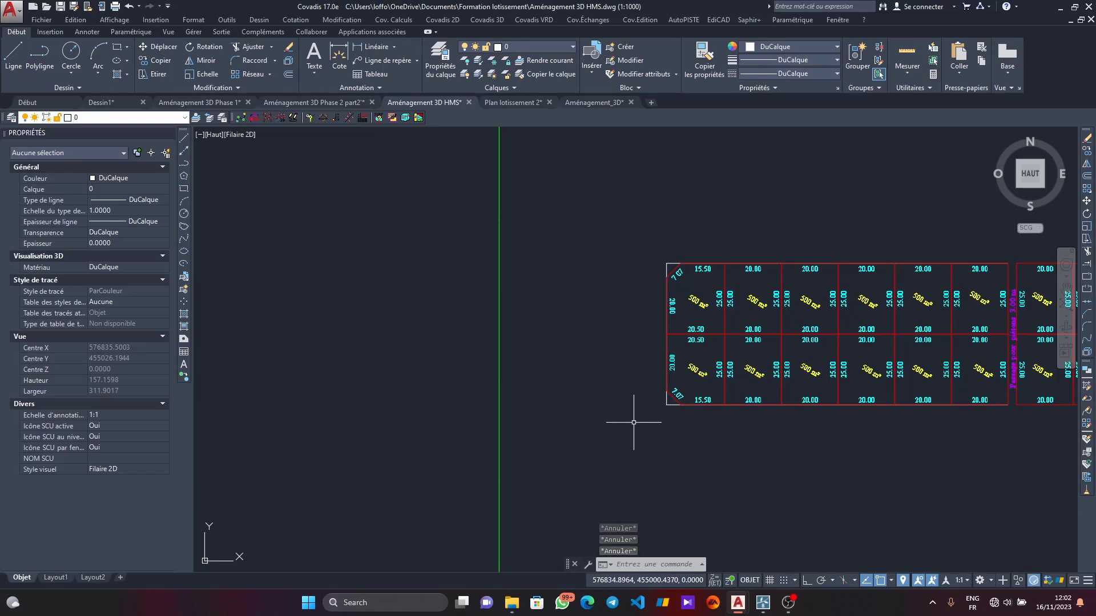
key("Return")
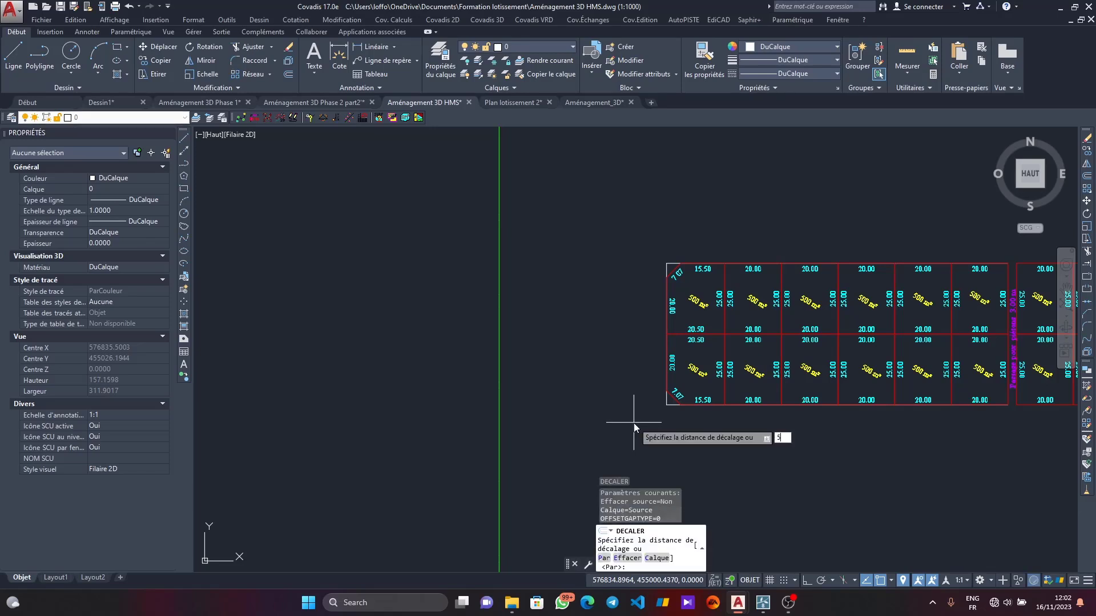
type("5")
key("Return")
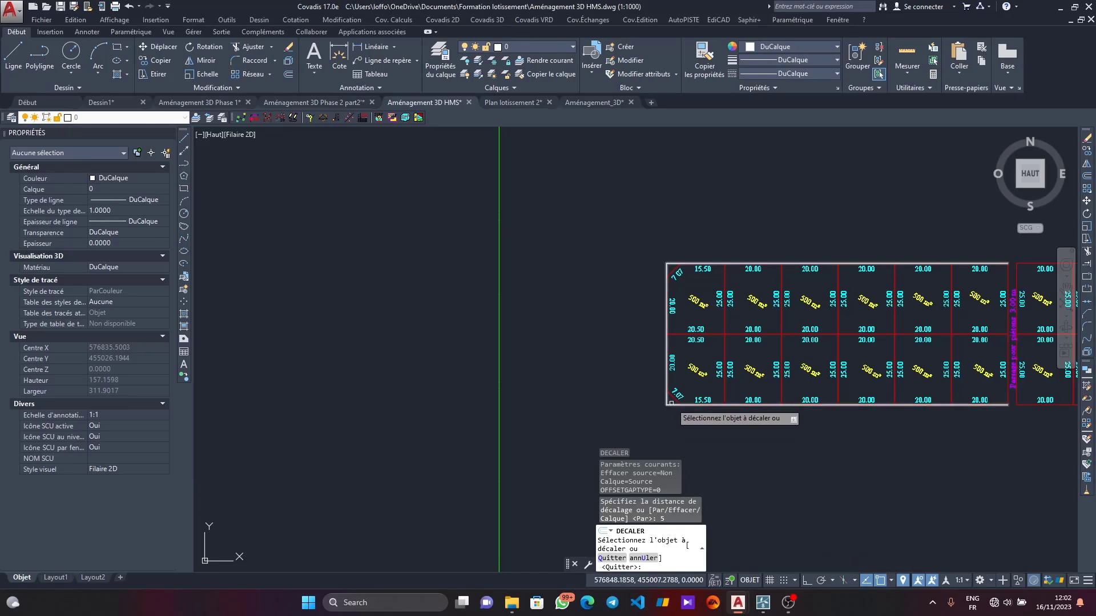
left_click(671, 403)
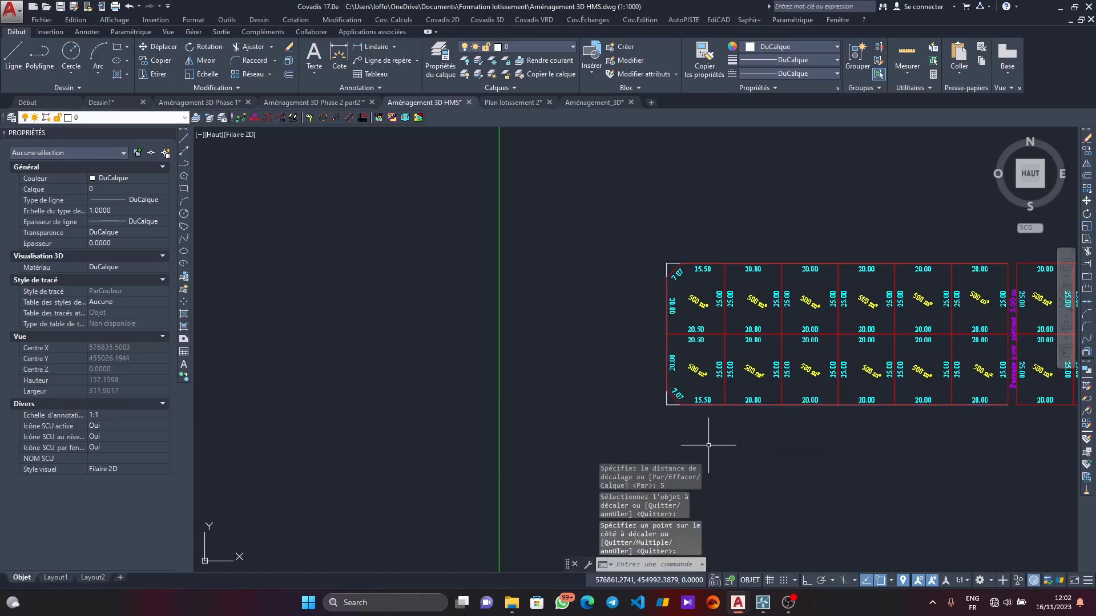
key("Escape")
key("Return")
key("Return")
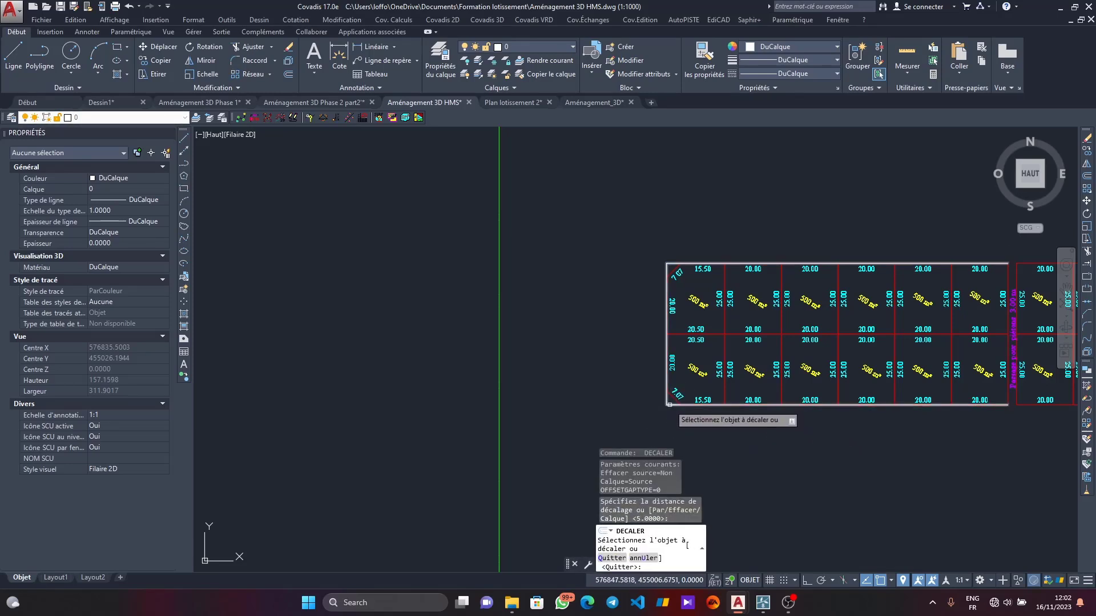
left_click(669, 404)
left_click(740, 437)
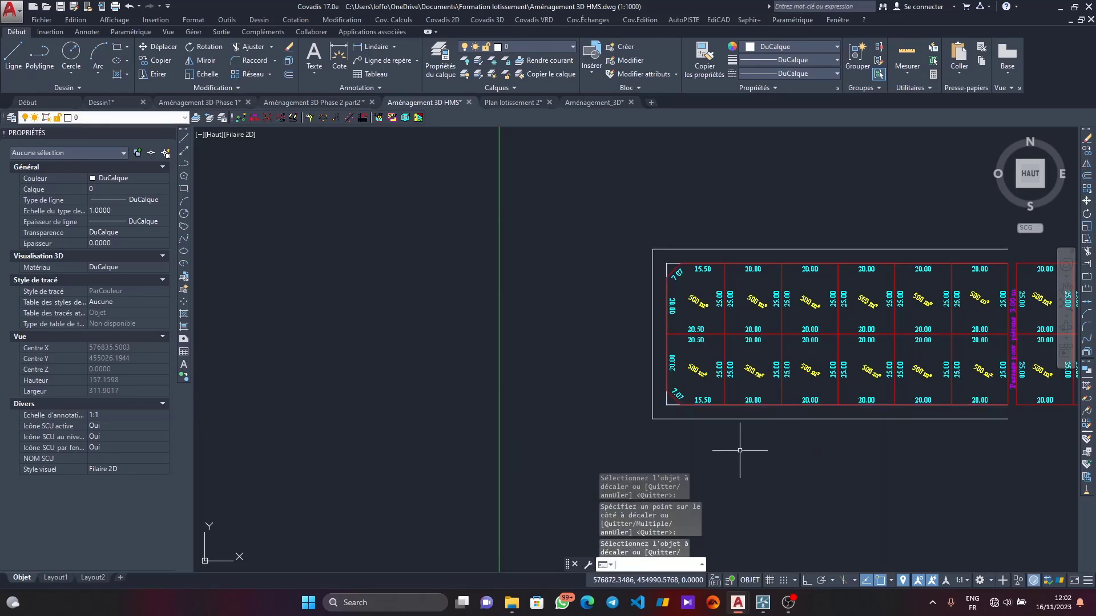
key("Return")
Step: Offset the new outer outline another 3 m outward from the plot block
key("Return")
key("Return")
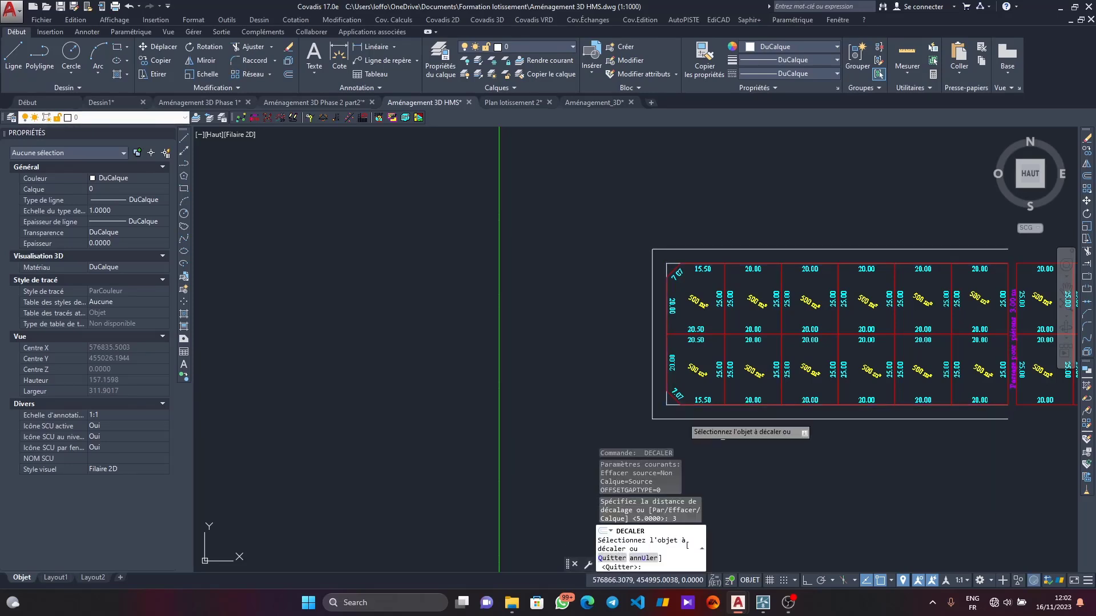
left_click(664, 420)
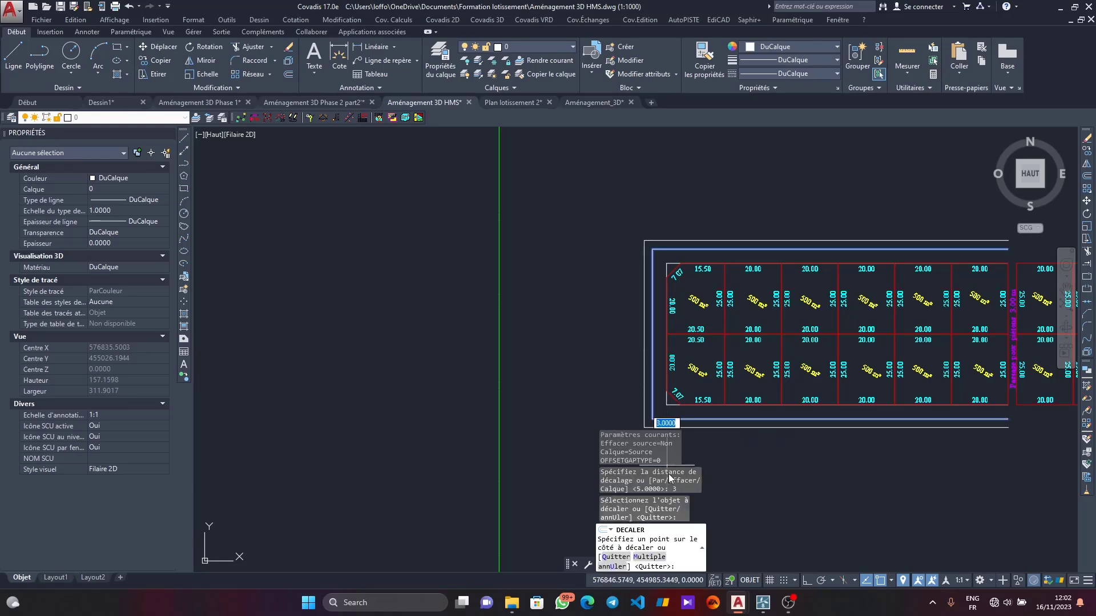
left_click(726, 466)
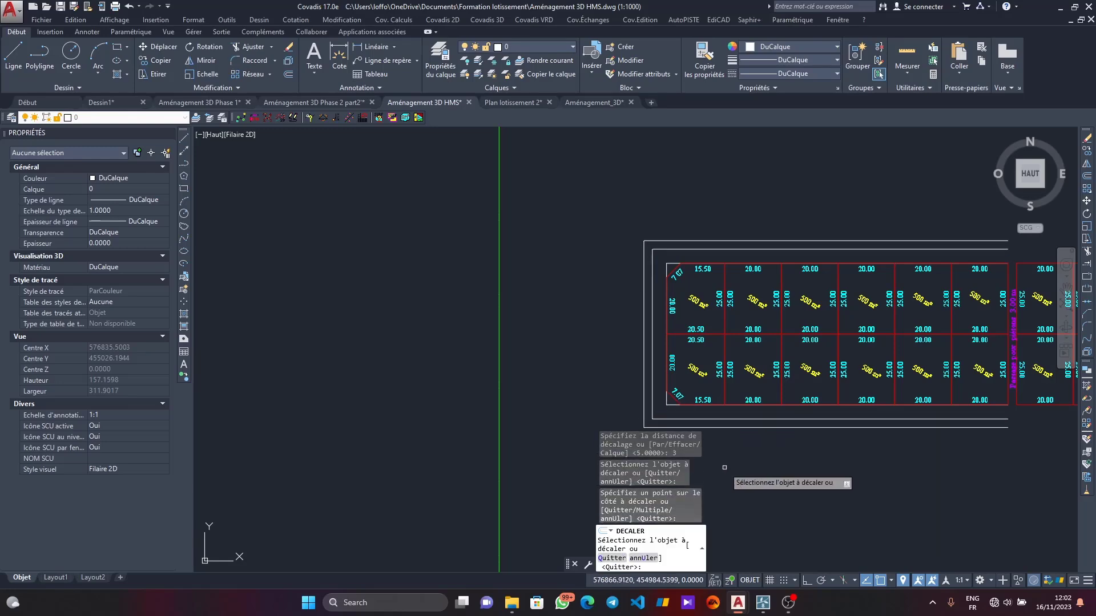
key("Escape")
Step: Examine the two offset outlines around the northwest corner of the plot block
scroll(660, 300, "up", 6)
scroll(634, 283, "down", 5)
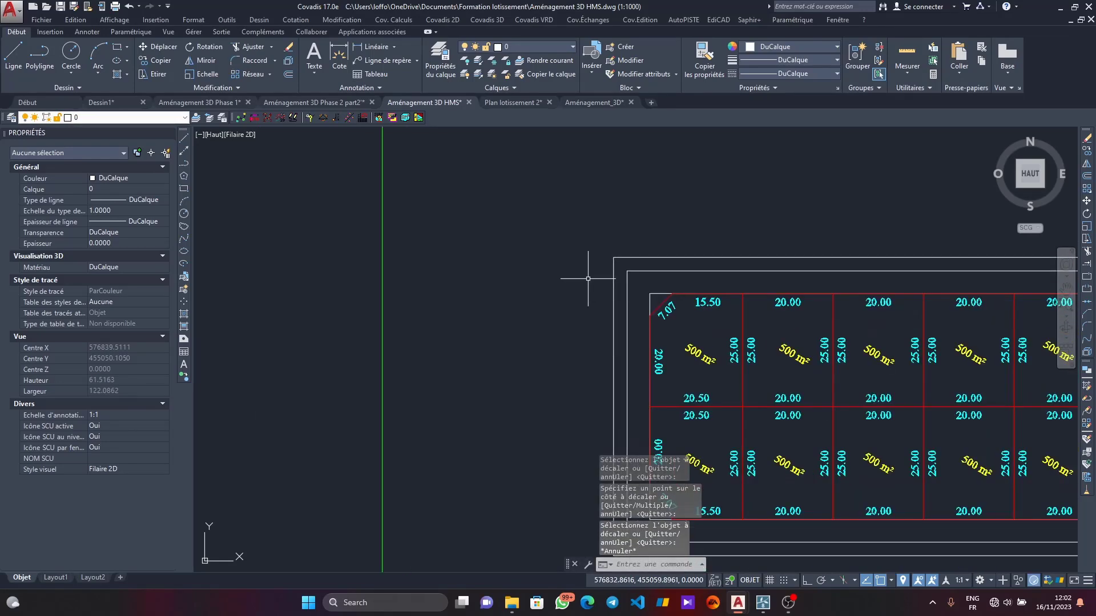
scroll(608, 313, "up", 1)
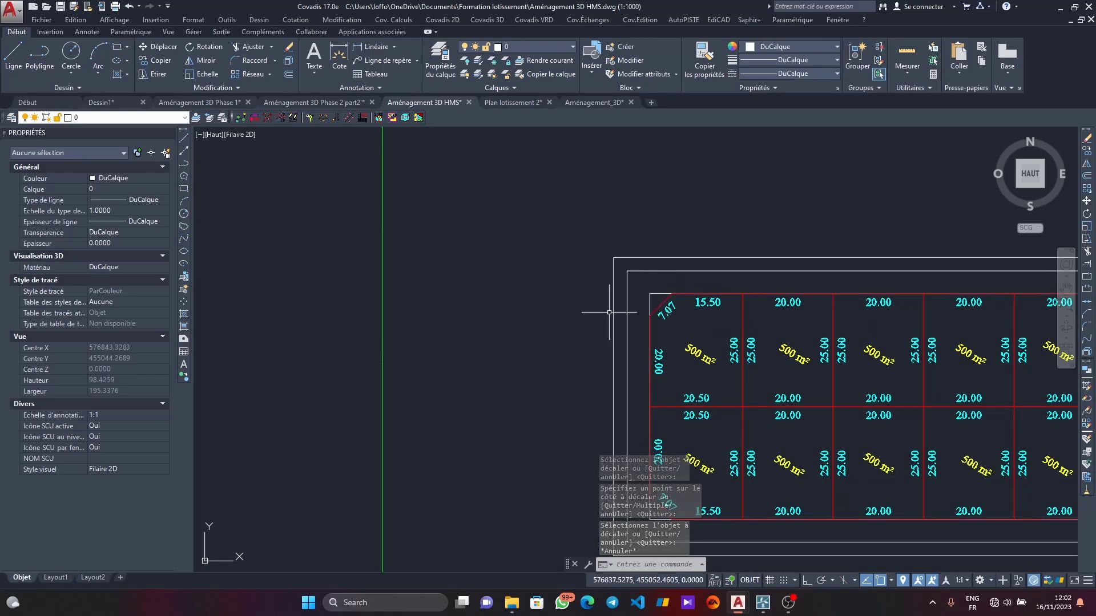
scroll(647, 286, "up", 4)
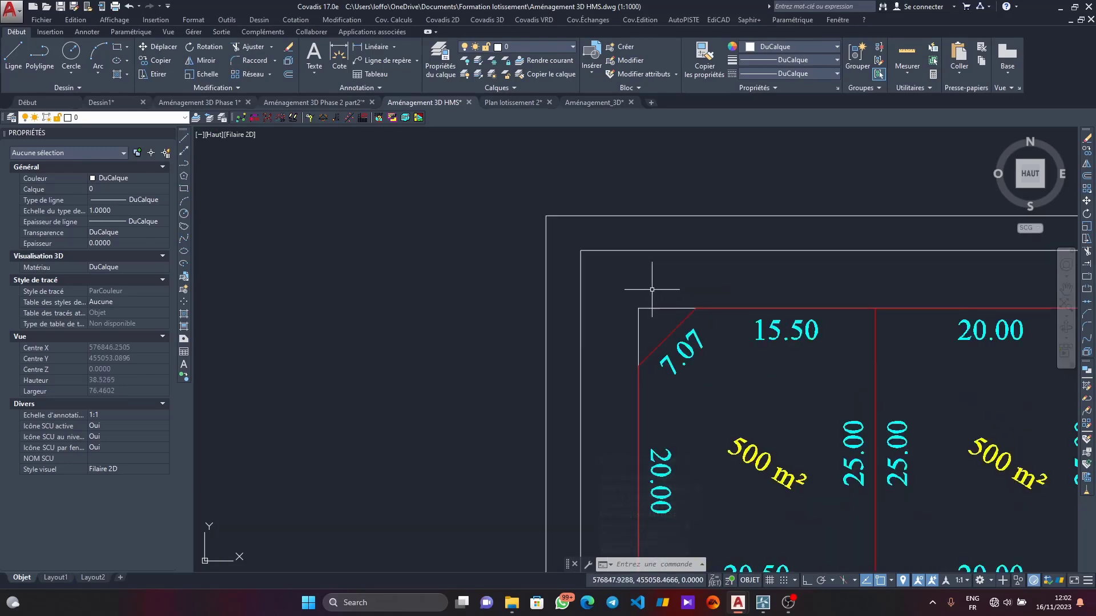
scroll(619, 294, "down", 2)
scroll(632, 289, "down", 2)
scroll(622, 291, "up", 3)
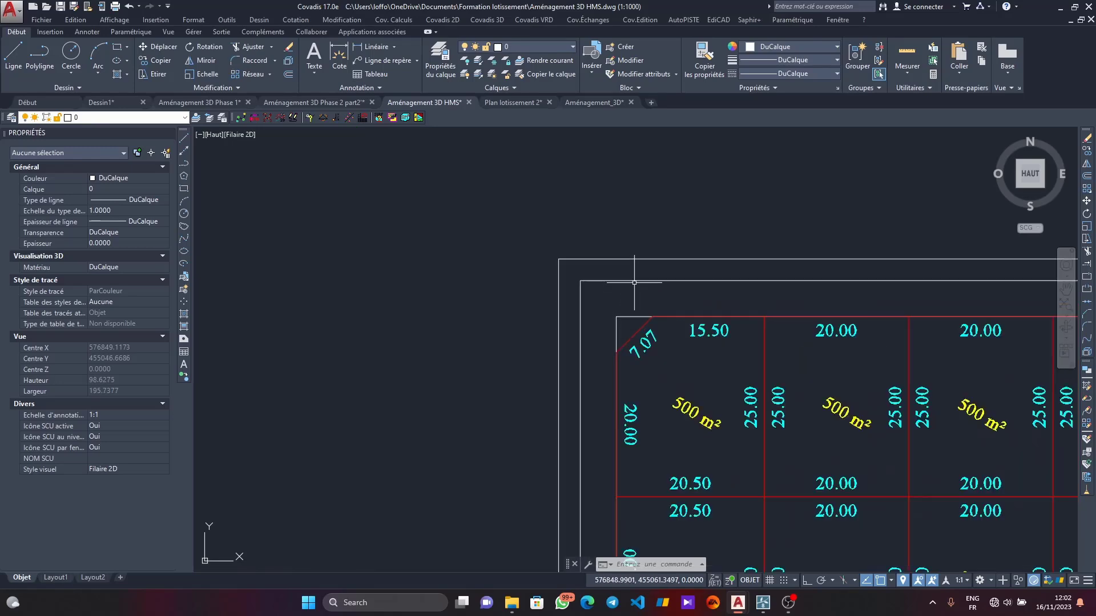
scroll(636, 274, "down", 2)
scroll(610, 311, "down", 6)
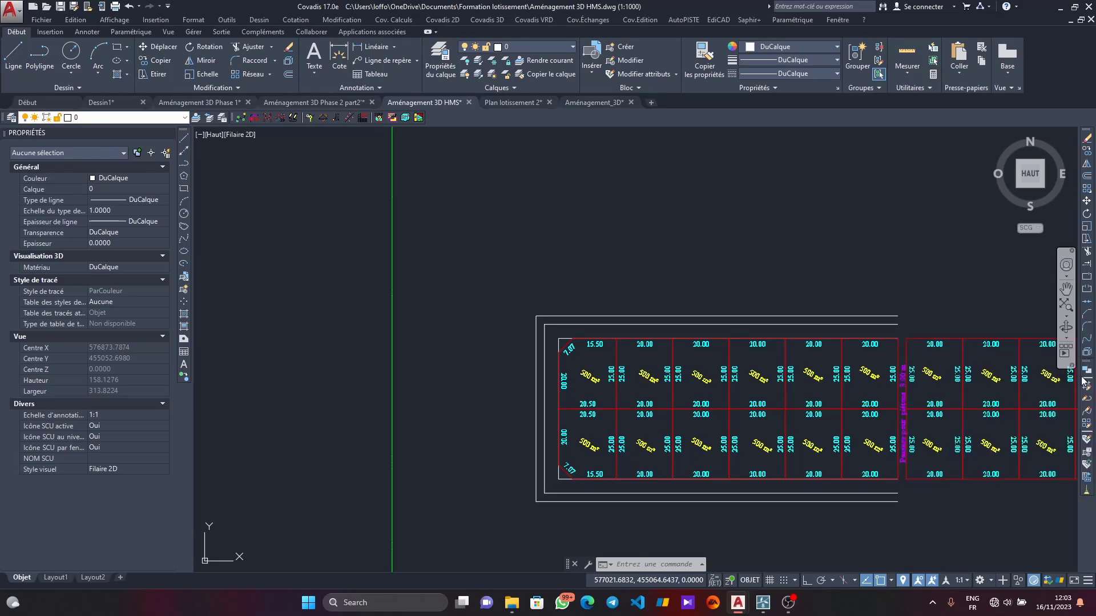
Step: Fillet the northwest corner of the inner offset outline with a radius of 10 m
left_click(1086, 337)
scroll(548, 337, "up", 5)
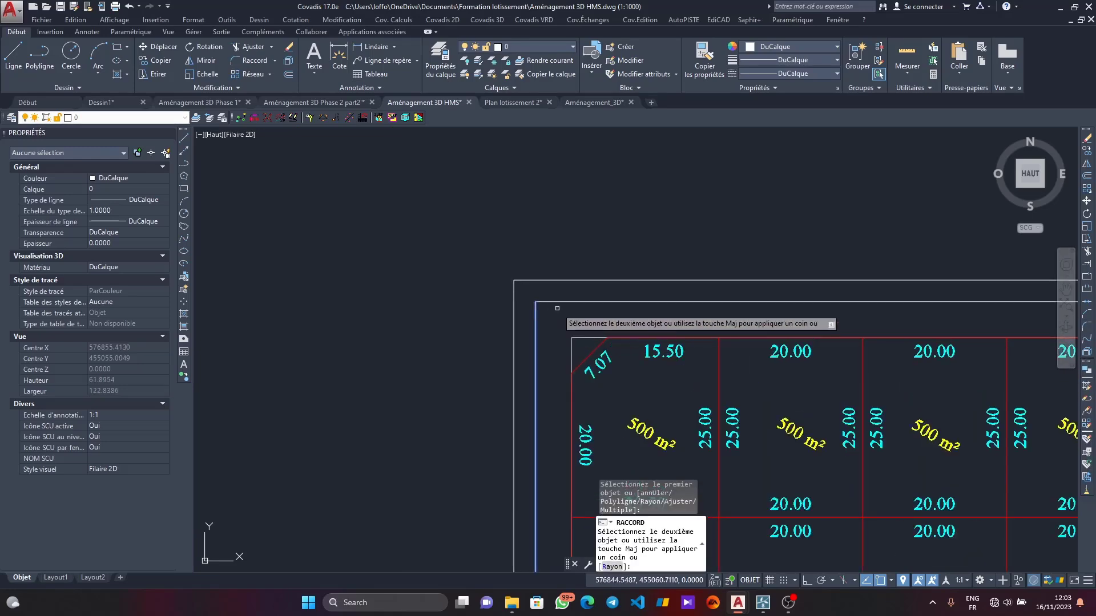
left_click(535, 328)
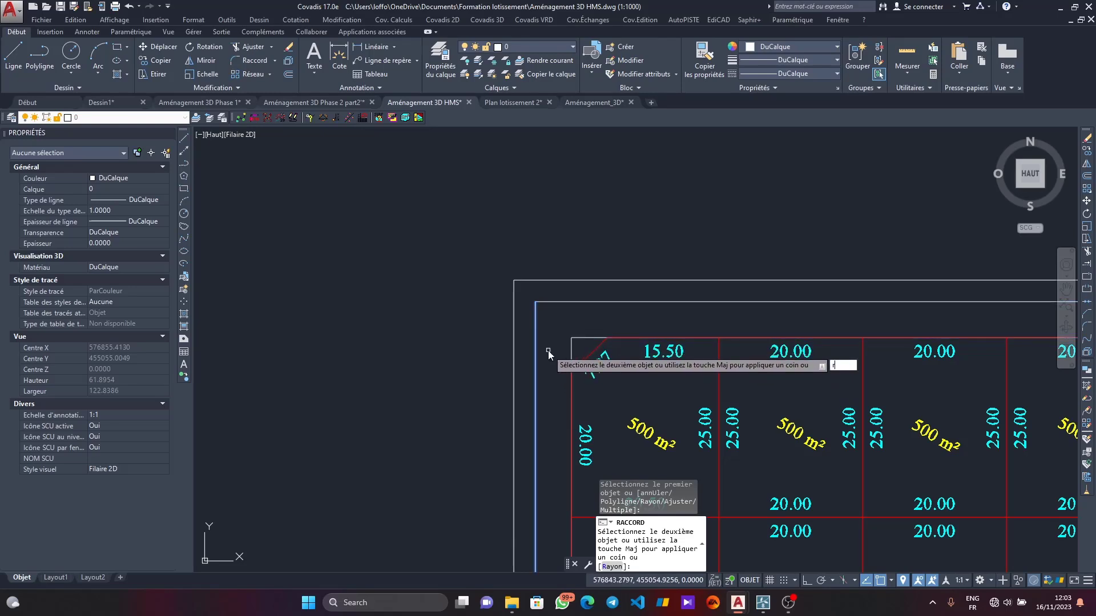
type("r")
key("Return")
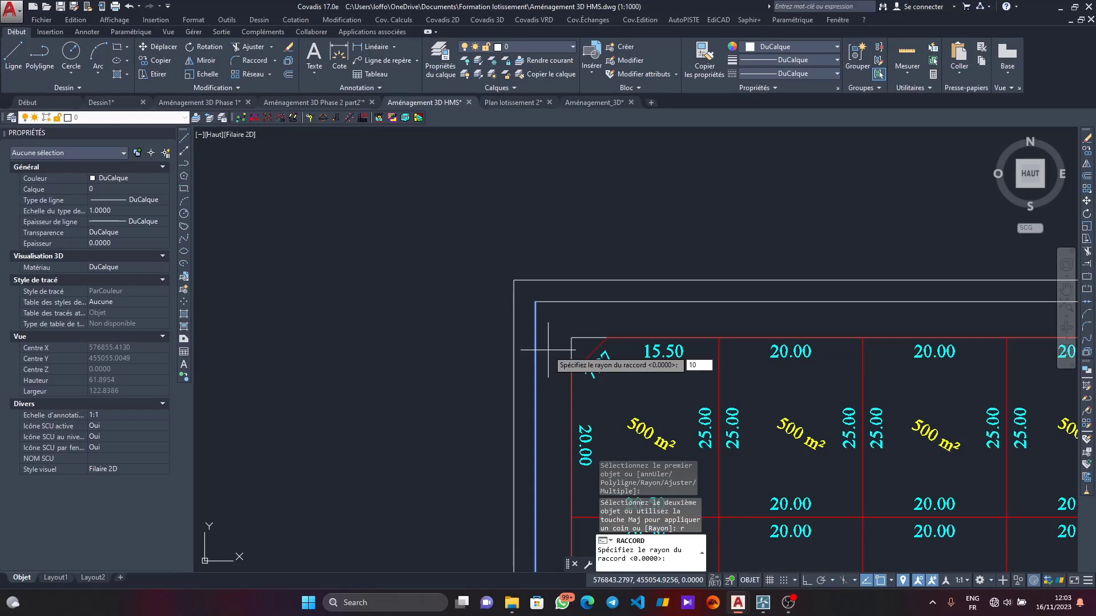
key("Return")
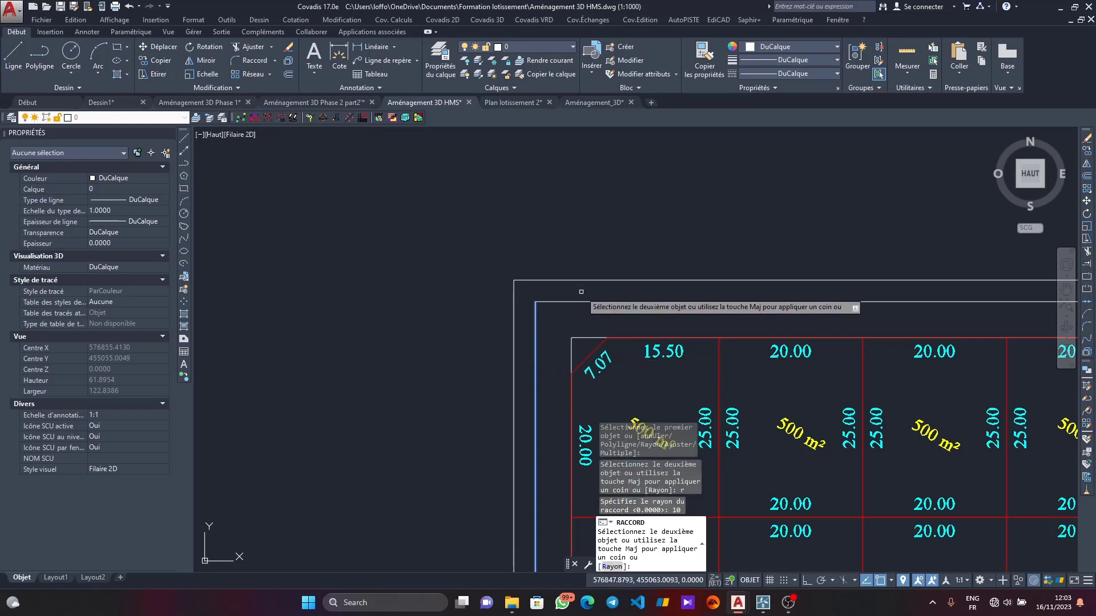
left_click(592, 301)
Step: Fillet the southwest corner of the inner offset outline with the same 10 m radius
scroll(593, 300, "down", 4)
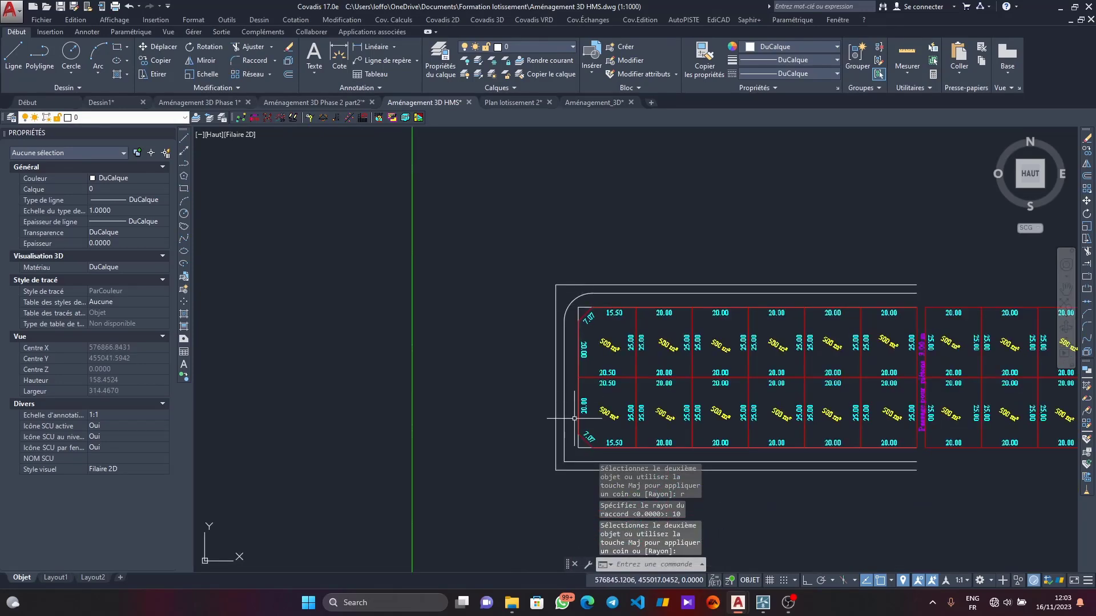
key("Return")
scroll(566, 445, "up", 4)
left_click(565, 444)
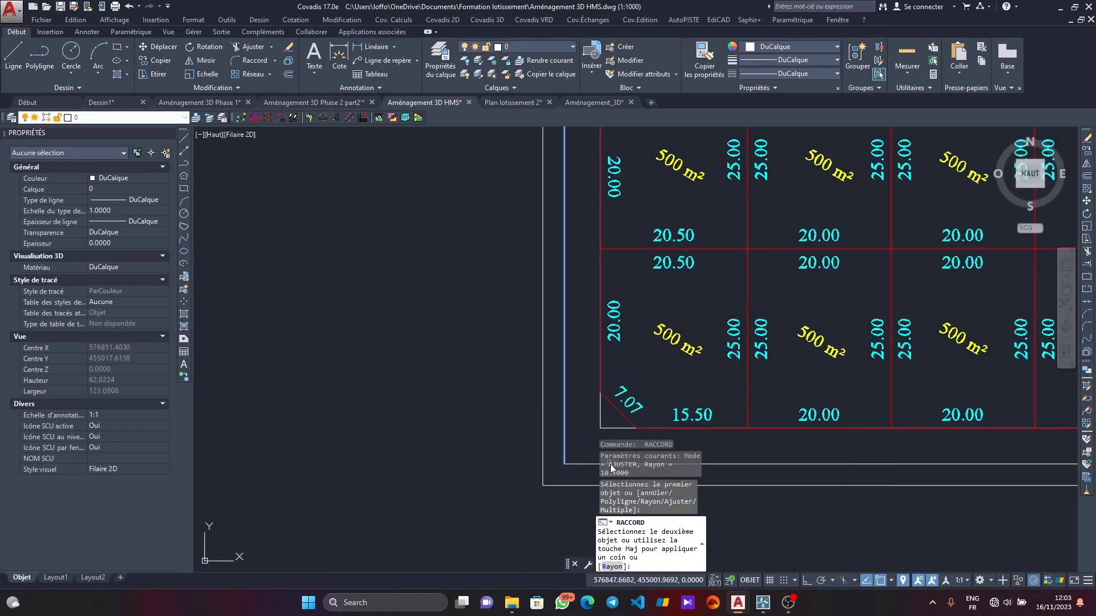
left_click(628, 463)
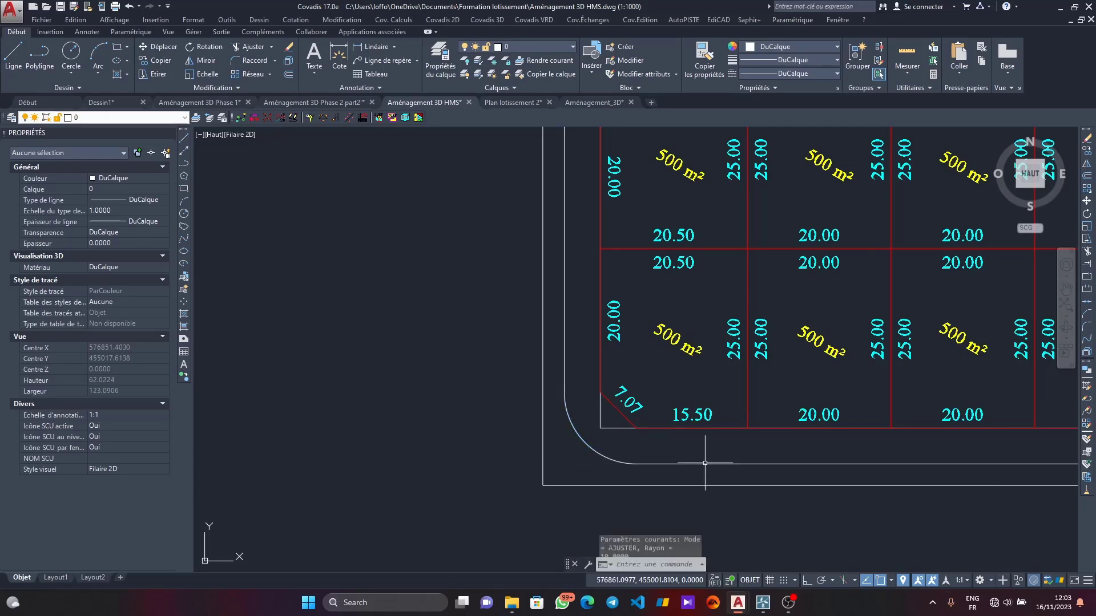
Step: Fillet the southwest corner of the outermost outline with a radius of 12 m
scroll(541, 418, "down", 2)
key("Return")
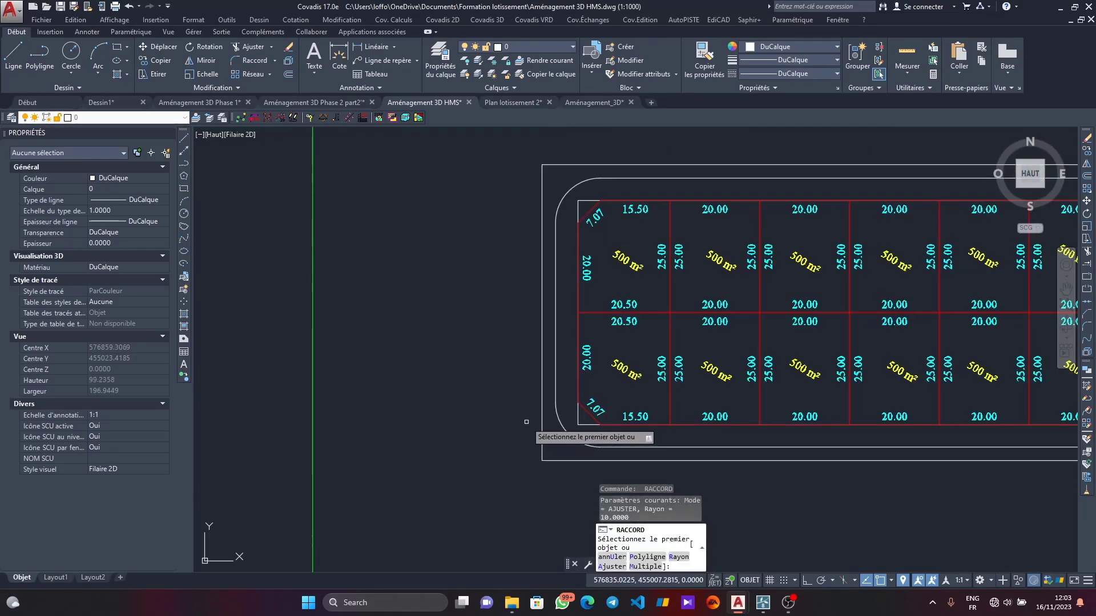
type("r")
key("Return")
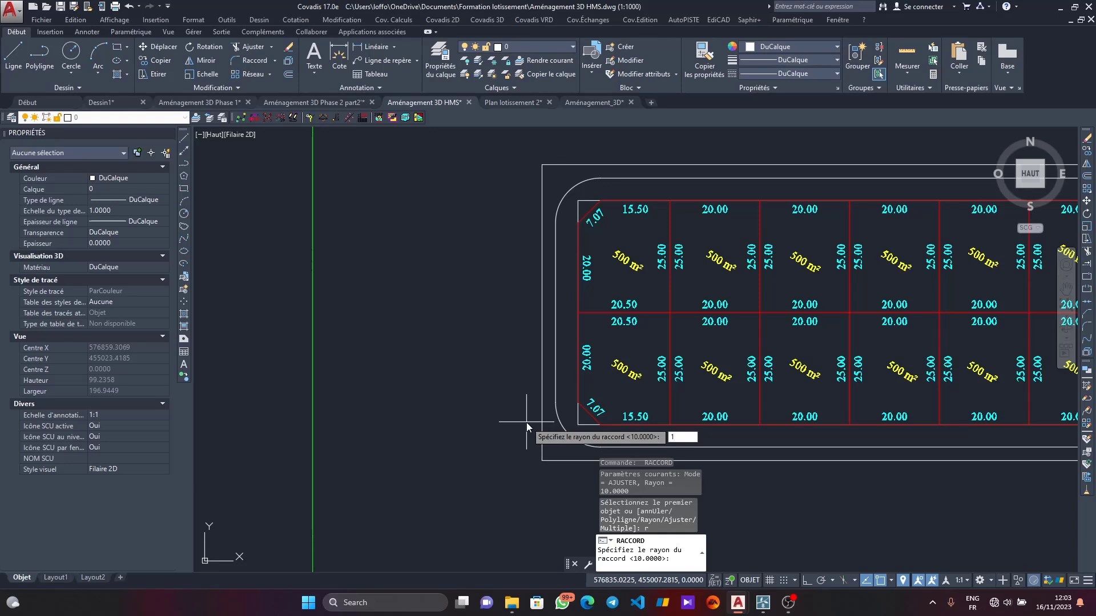
type("12")
key("Return")
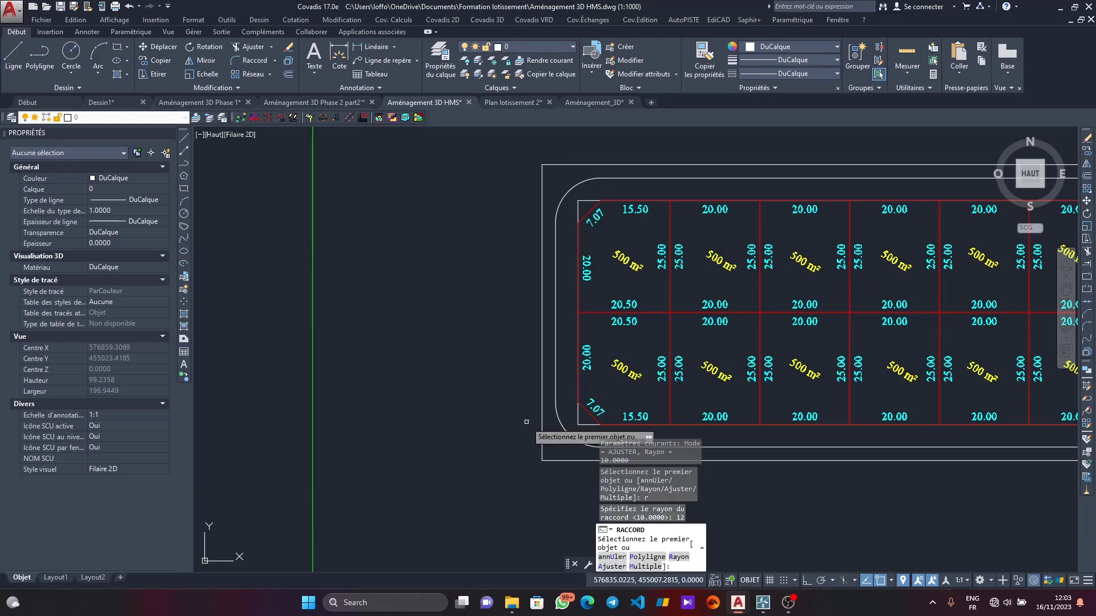
left_click(542, 433)
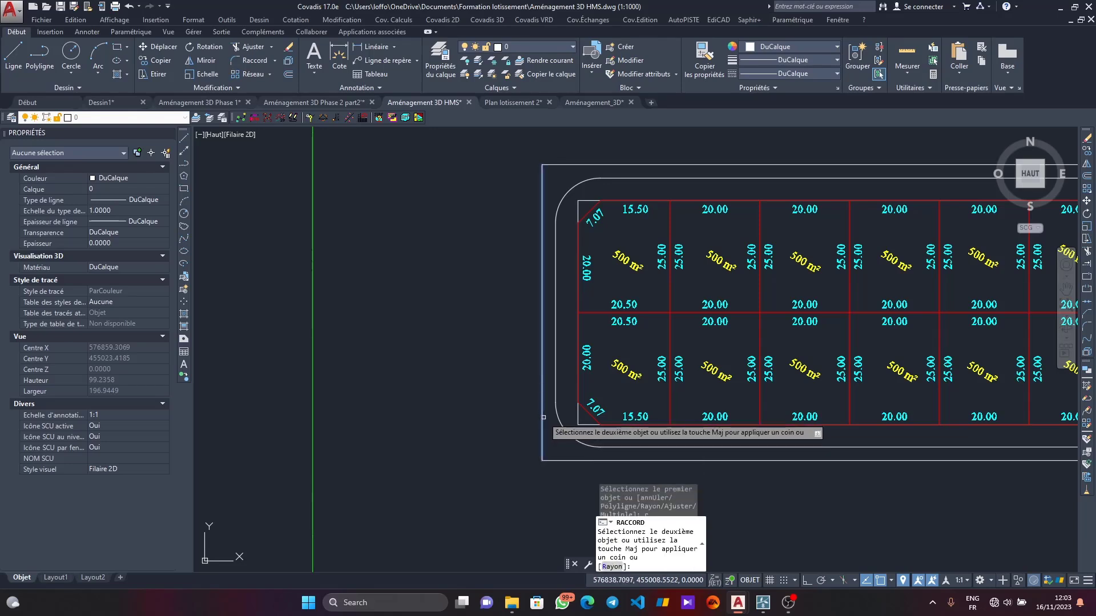
left_click(561, 458)
Step: Fillet the northwest corner of the outermost outline with the same 12 m radius
key("Return")
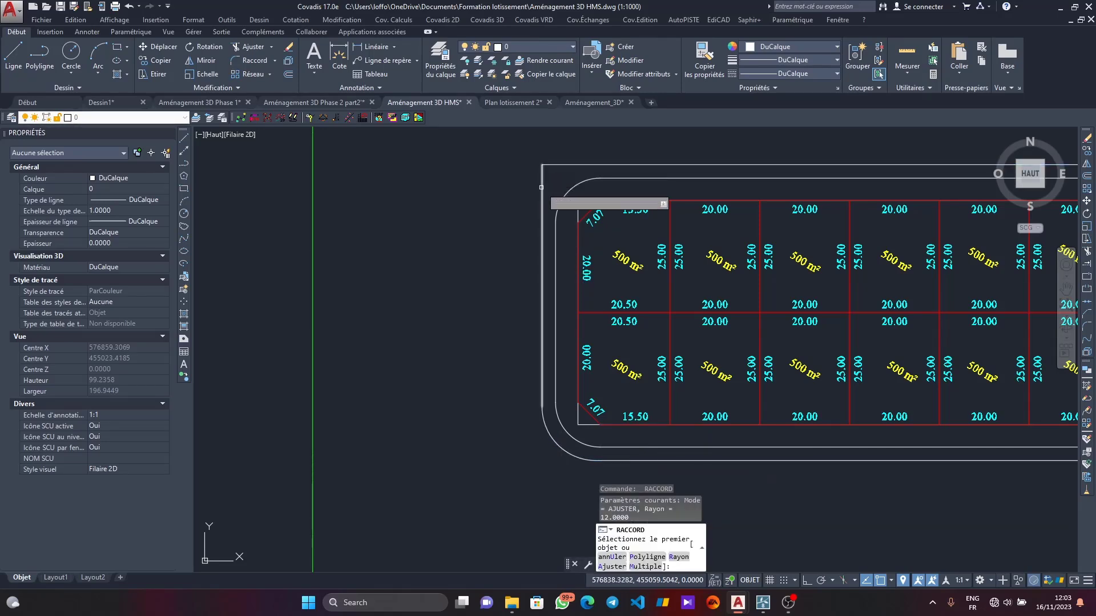
left_click(541, 187)
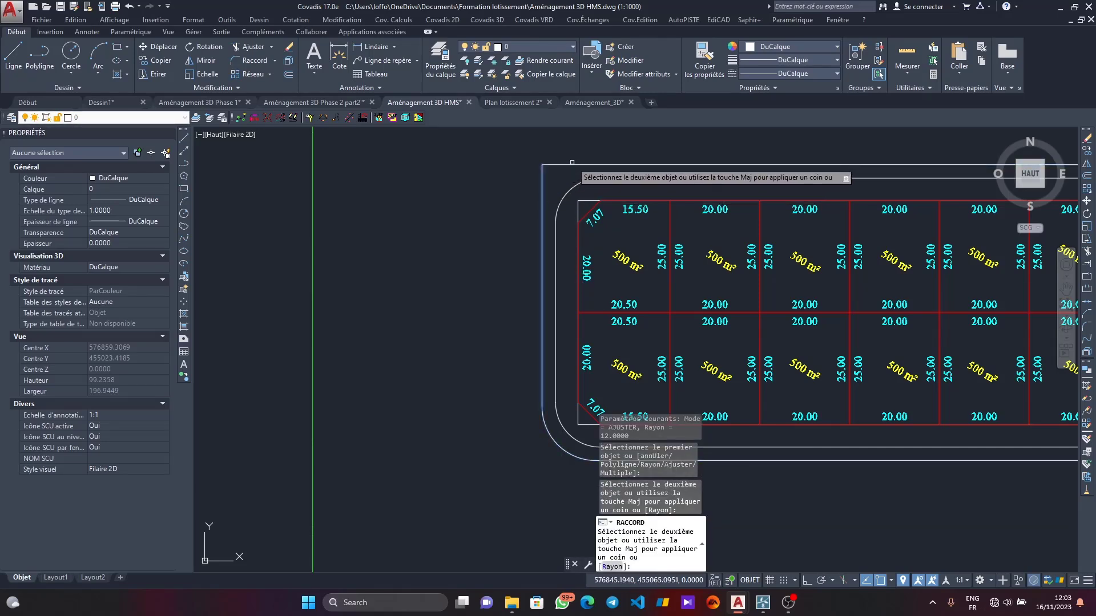
left_click(571, 162)
Step: Draw a line between the plot edge and the inner offset outline at the north end of the first plot division
scroll(379, 262, "down", 4)
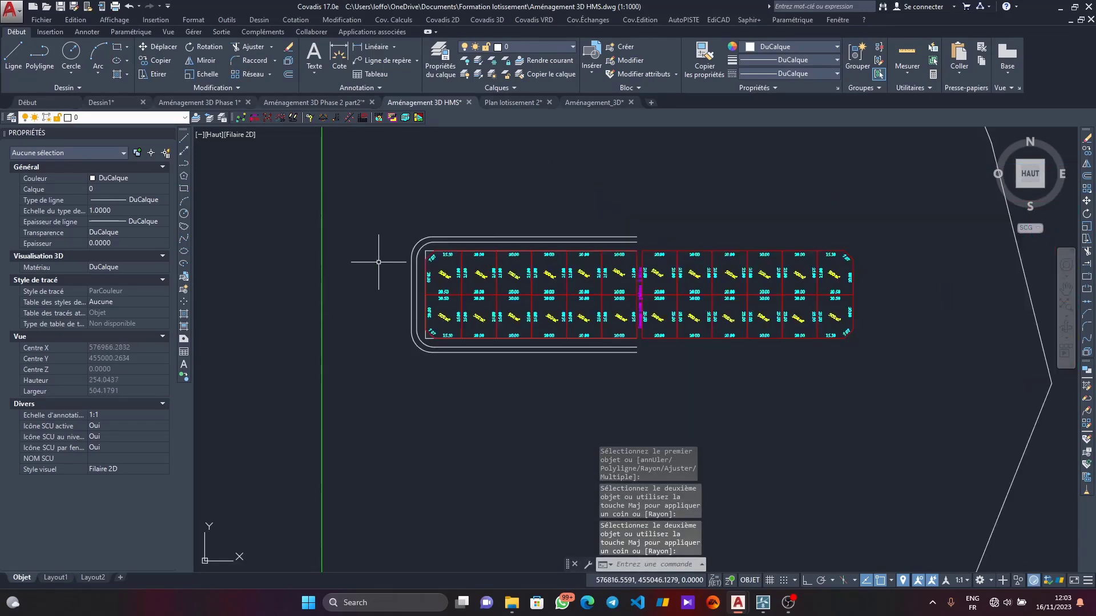
scroll(435, 236, "up", 4)
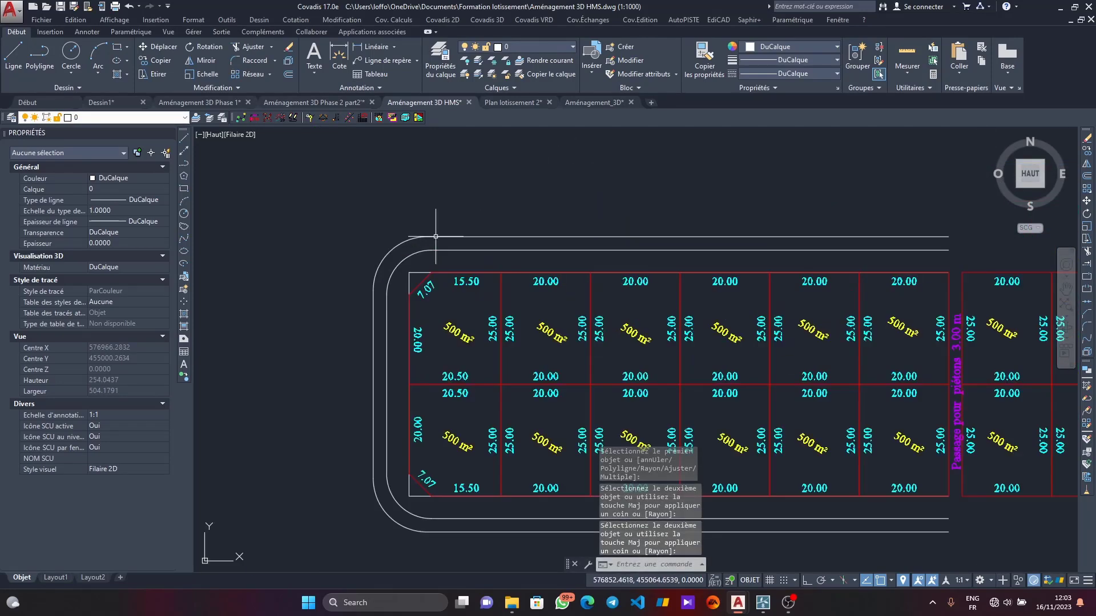
left_click(12, 54)
scroll(443, 250, "up", 4)
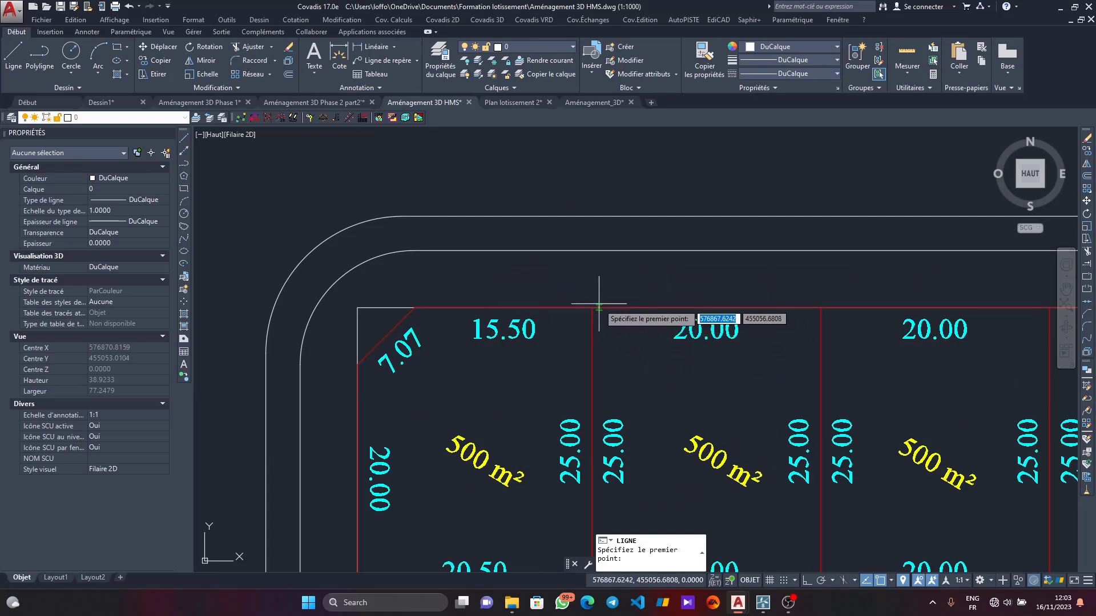
left_click(590, 252)
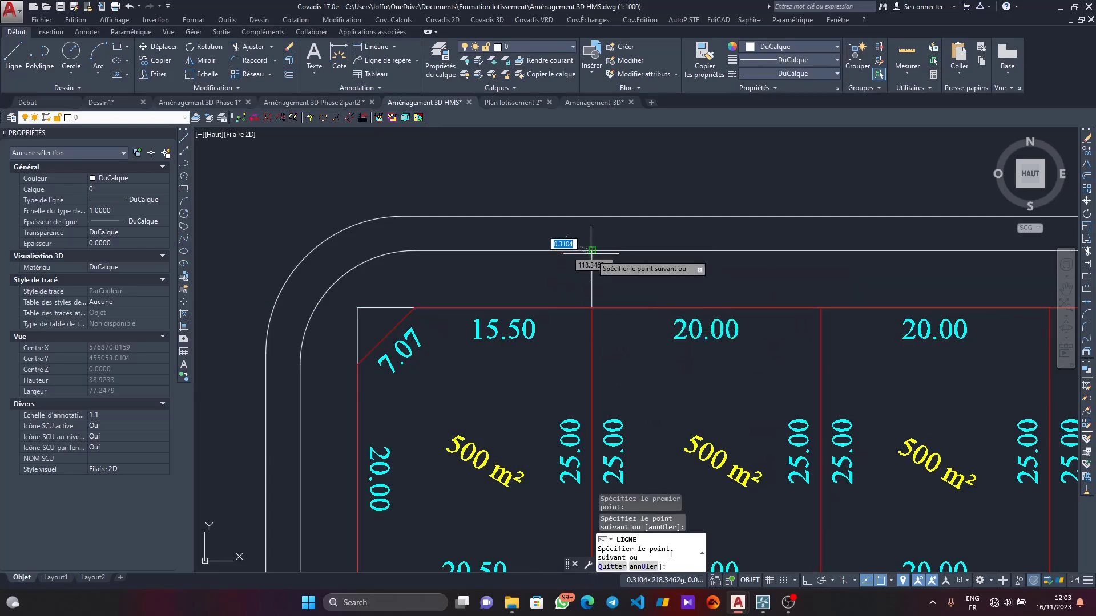
left_click(592, 308)
key("Return")
Step: Draw a line from the north end of the second plot division perpendicular to the inner offset outline
key("Return")
left_click(820, 308)
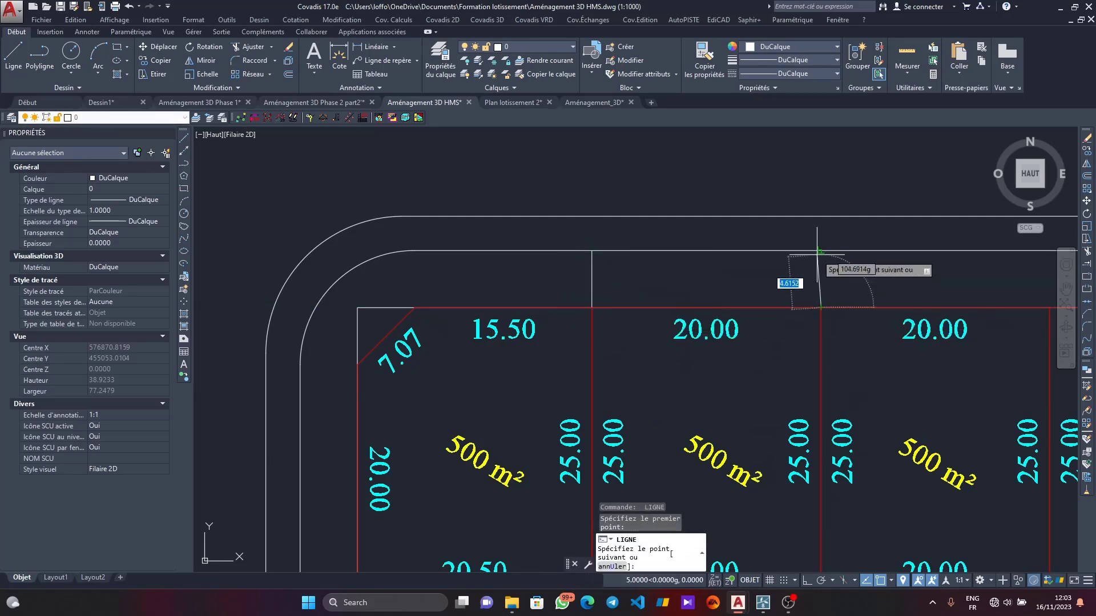
left_click(818, 251)
key("Return")
Step: Draw a matching perpendicular line from the north end of the third plot division to the inner offset outline
scroll(736, 280, "down", 2)
scroll(886, 313, "up", 4)
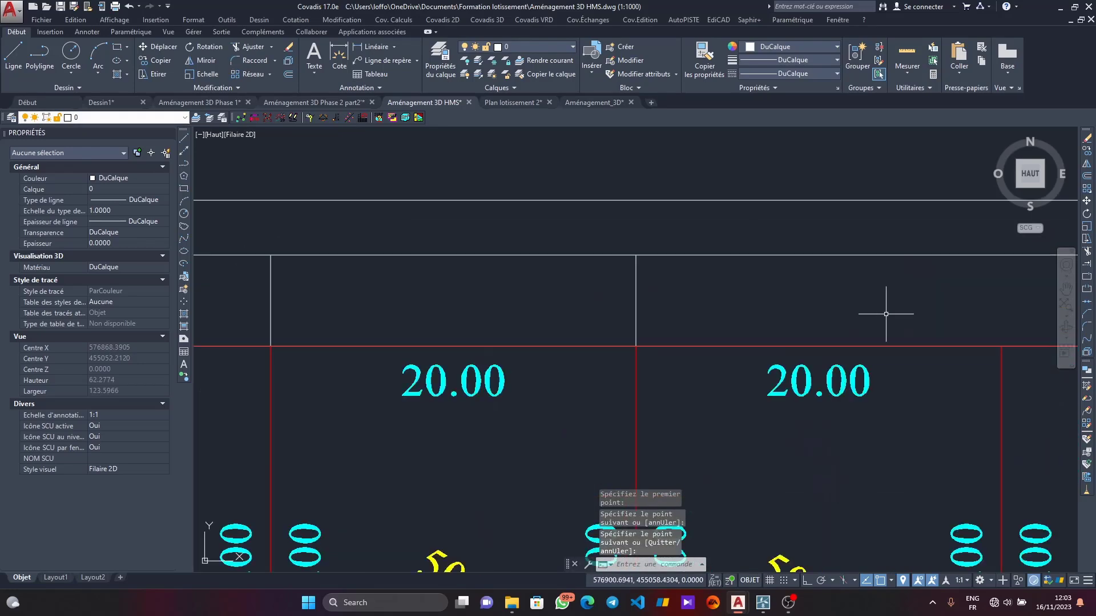
scroll(885, 314, "down", 3)
scroll(771, 333, "up", 2)
key("Return")
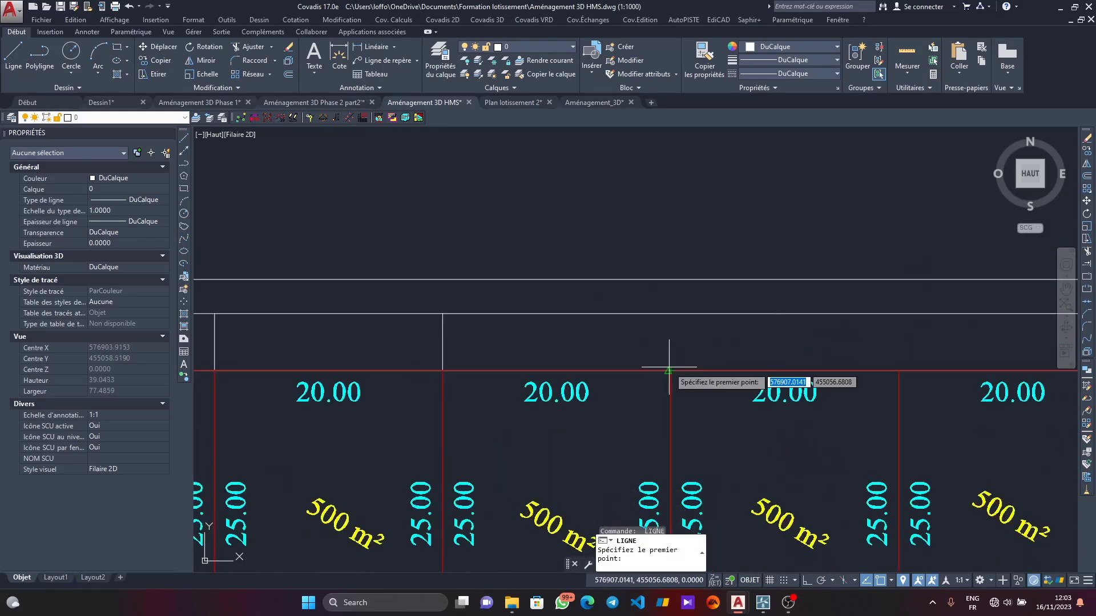
left_click(671, 370)
left_click(670, 314)
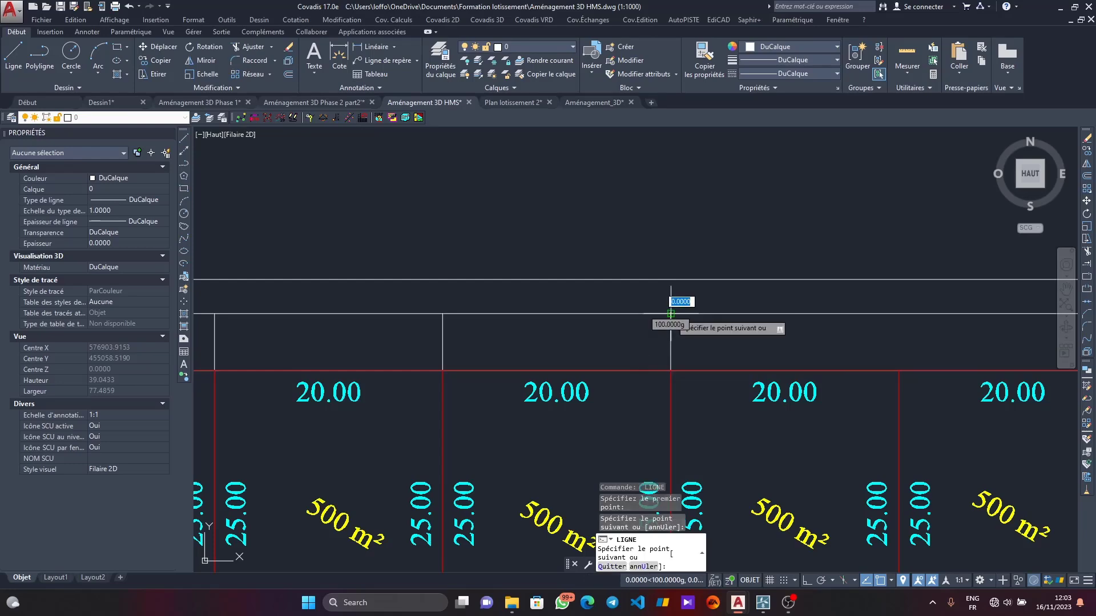
Step: Draw perpendicular lines from the north ends of the fourth and fifth plot divisions to the inner offset outline
key("Return")
scroll(471, 360, "down", 4)
scroll(686, 361, "up", 2)
key("Return")
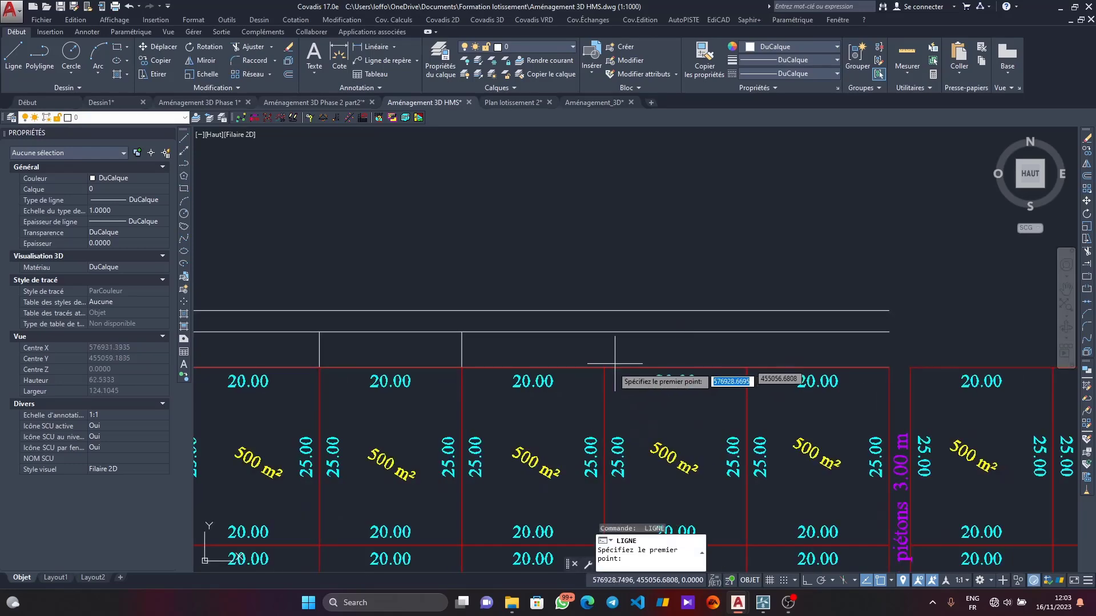
left_click(603, 367)
left_click(604, 332)
key("Return")
key("Return")
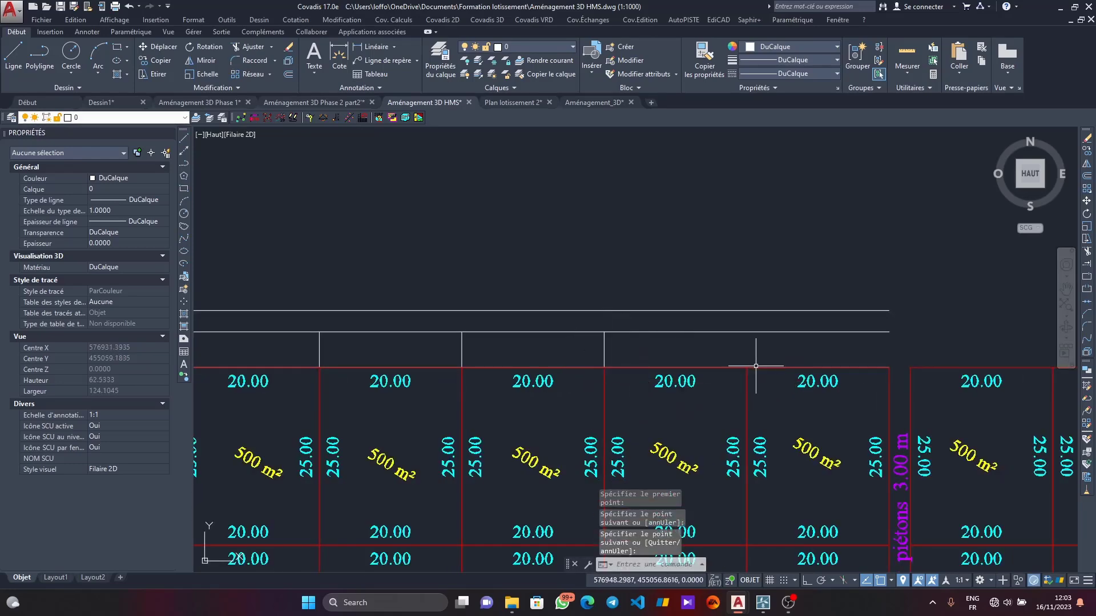
left_click(747, 366)
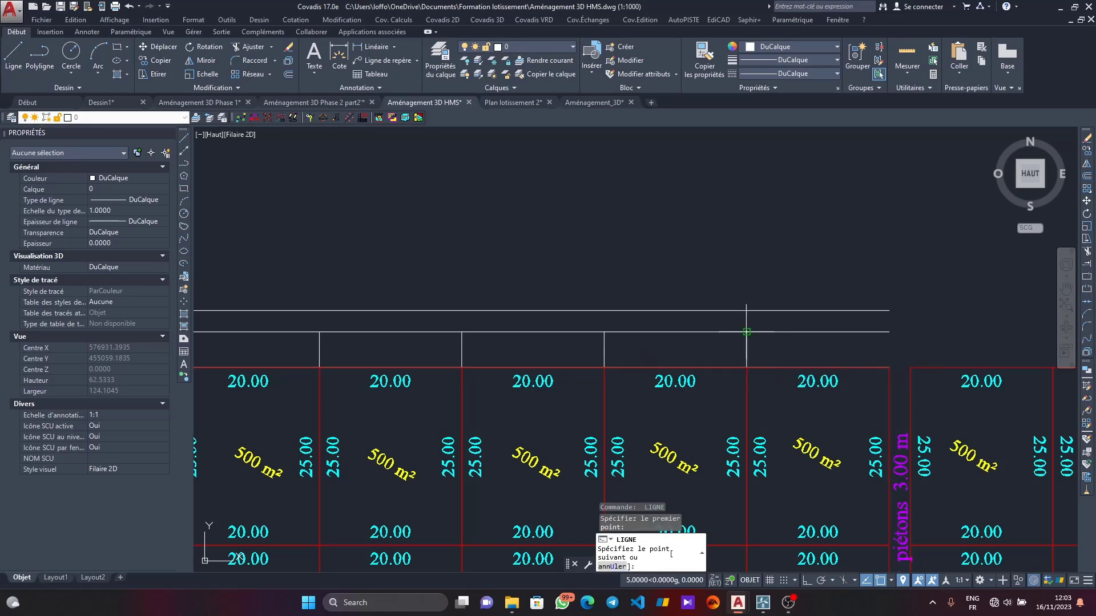
left_click(746, 332)
key("Return")
Step: Close the north strip along the pedestrian passage with a line between the plot corner and the outermost outline
key("Return")
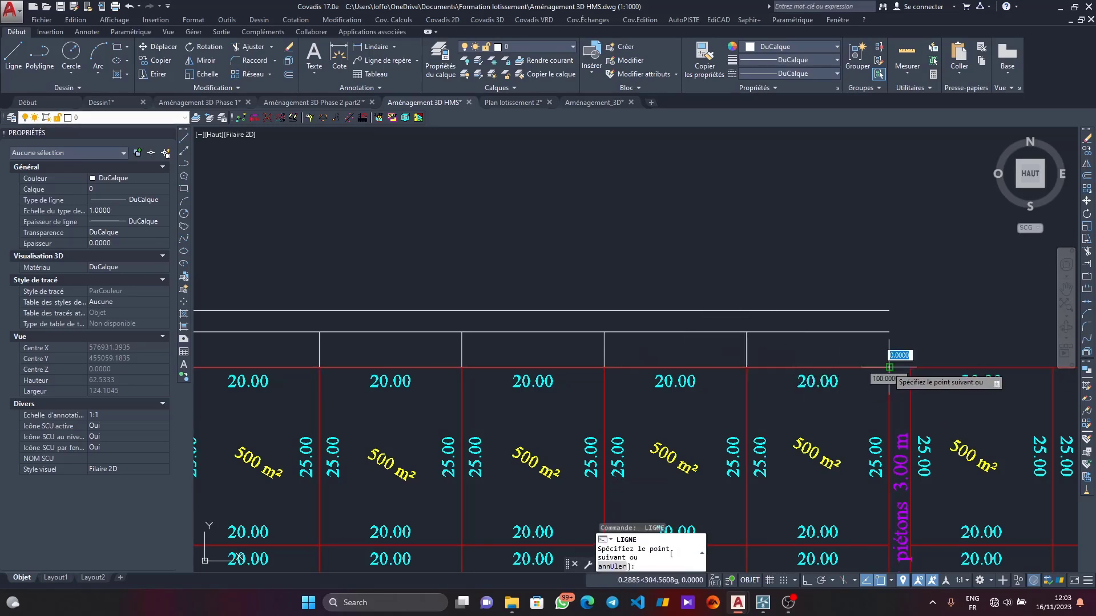
left_click(889, 331)
scroll(884, 291, "down", 6)
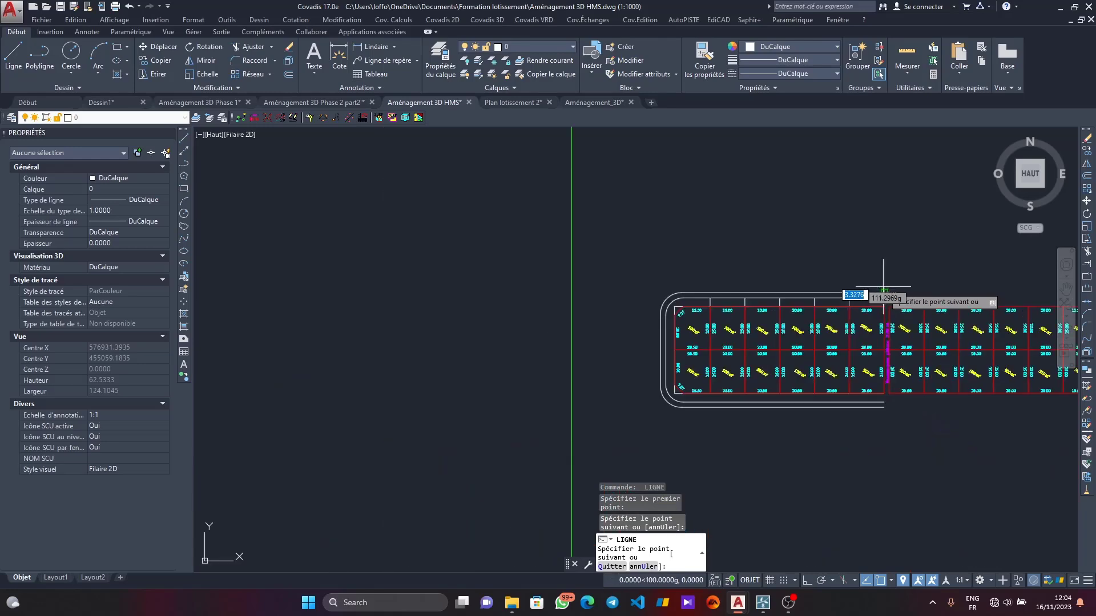
key("Return")
Step: Draw perpendicular lines from the south ends of the first and second plot divisions to the inner offset outline
scroll(782, 416, "up", 8)
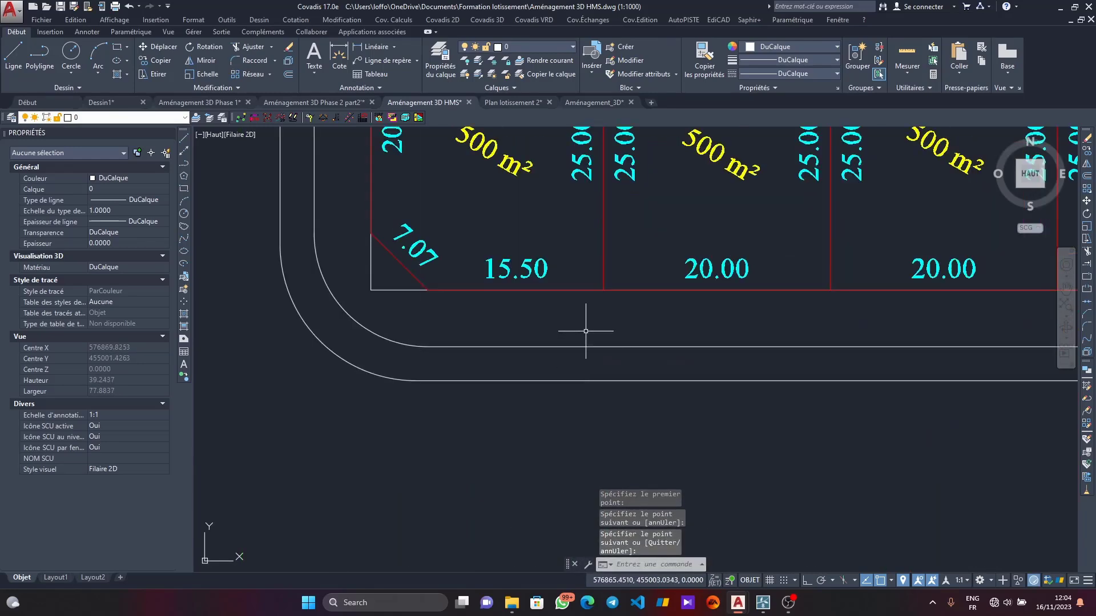
key("Return")
left_click(603, 290)
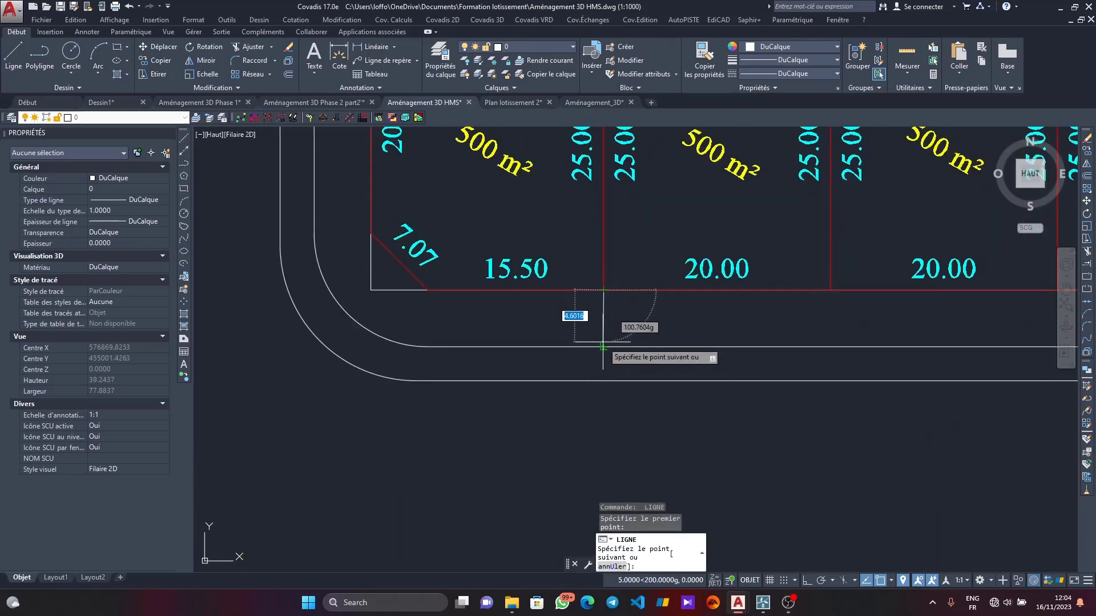
left_click(603, 346)
key("Return")
key("Return")
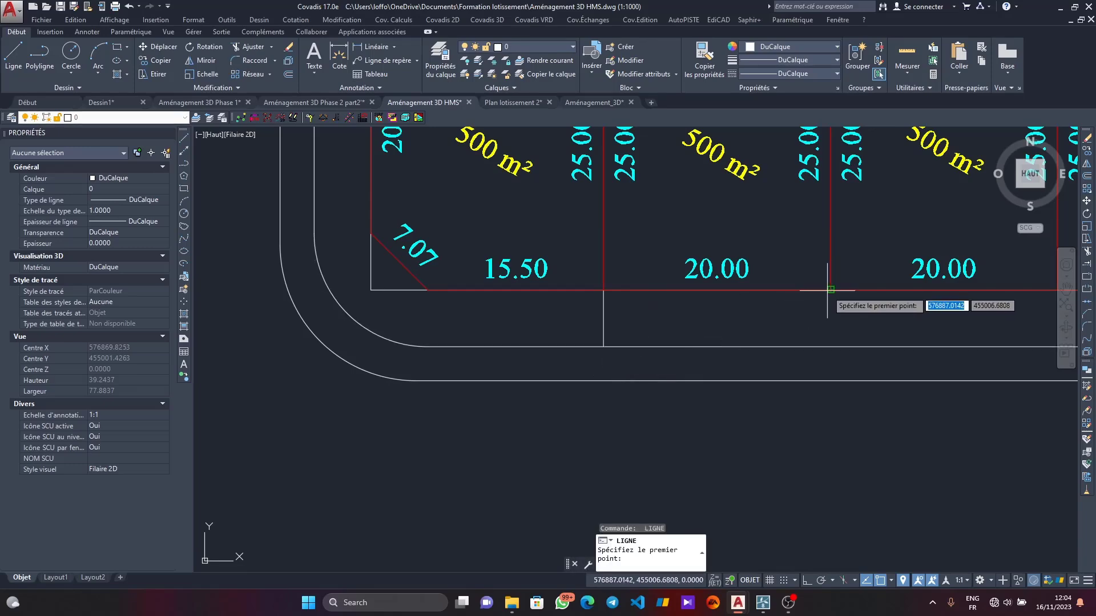
left_click(830, 290)
left_click(830, 346)
key("Return")
scroll(709, 379, "down", 4)
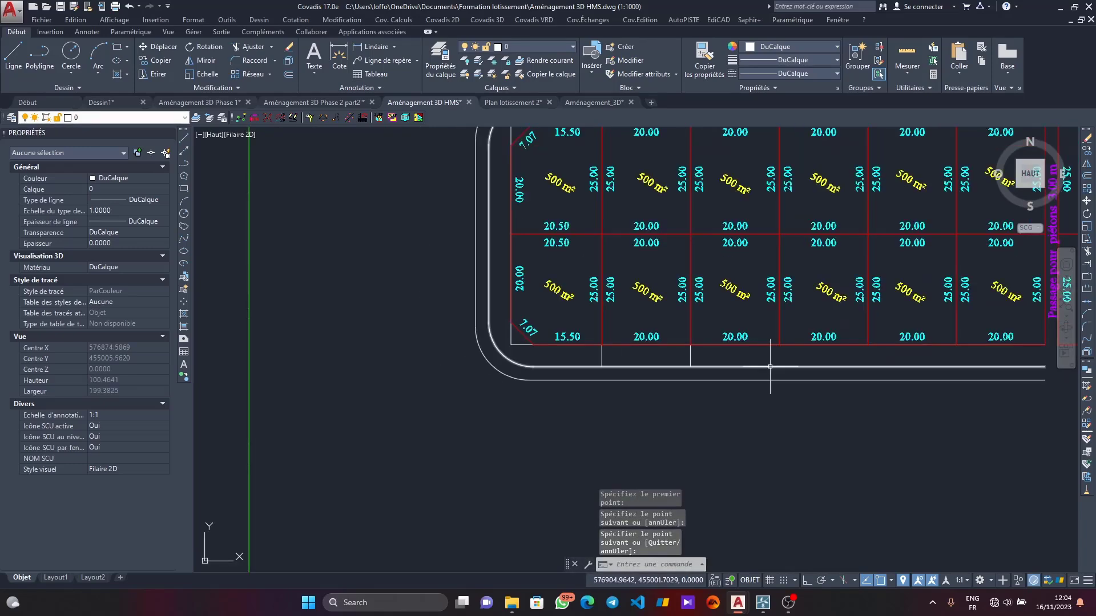
Step: Draw matching lines between the inner offset outline and the south ends of the third and fourth plot divisions
scroll(770, 367, "up", 2)
key("Return")
left_click(770, 373)
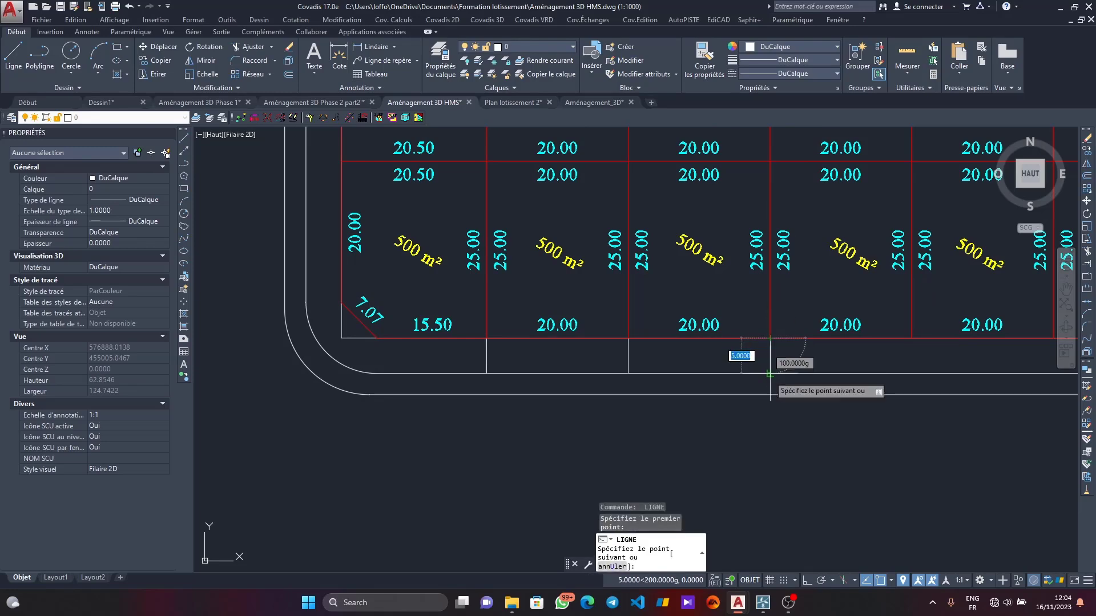
left_click(770, 339)
key("Return")
key("Return")
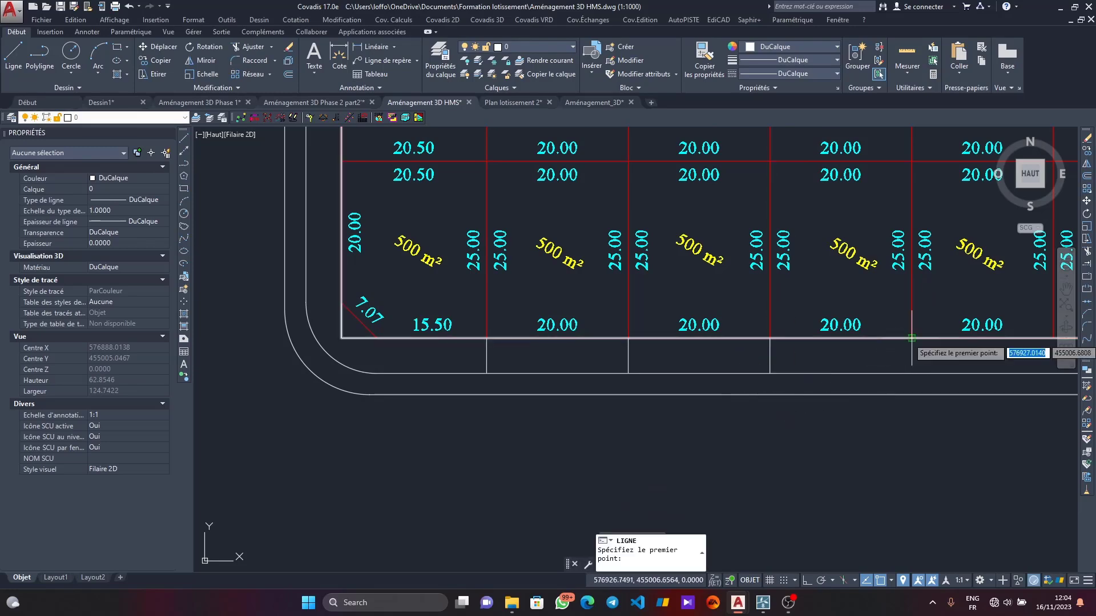
left_click(911, 338)
left_click(911, 373)
key("Return")
scroll(702, 446, "down", 4)
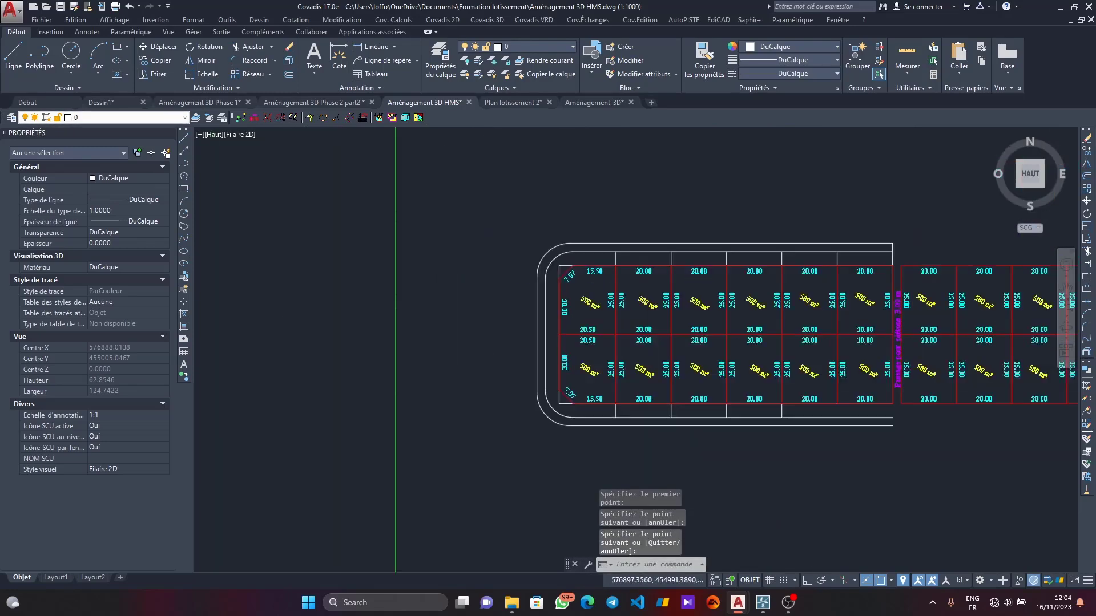
Step: Draw a line from the fifth division's south end to the inner outline, and one from the passage-side plot corner to the outermost outline
scroll(964, 387, "up", 3)
key("Return")
left_click(640, 428)
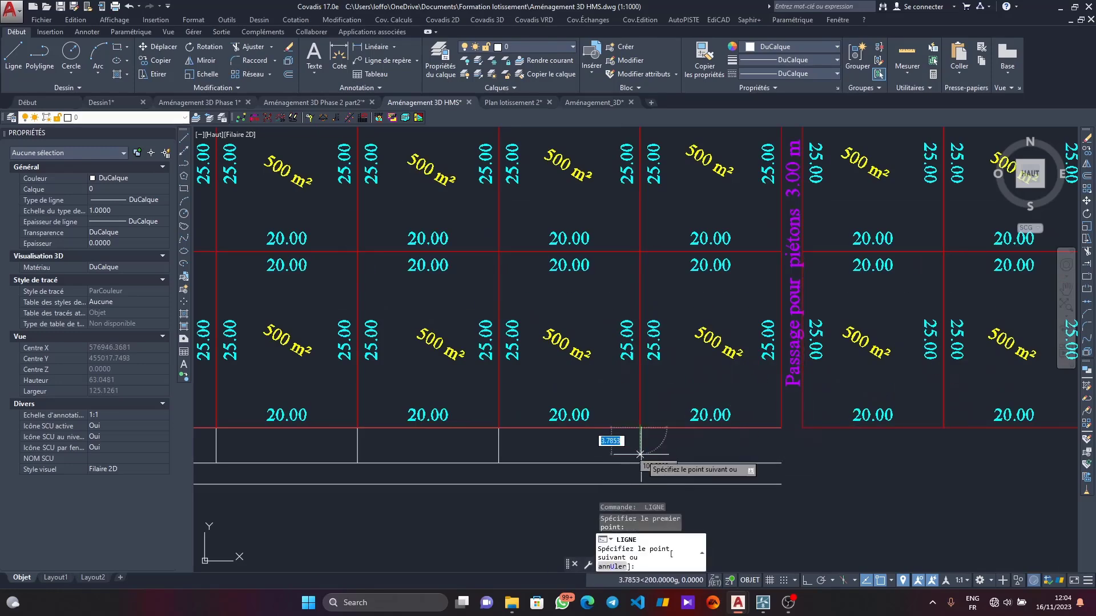
left_click(640, 462)
key("Return")
key("Return")
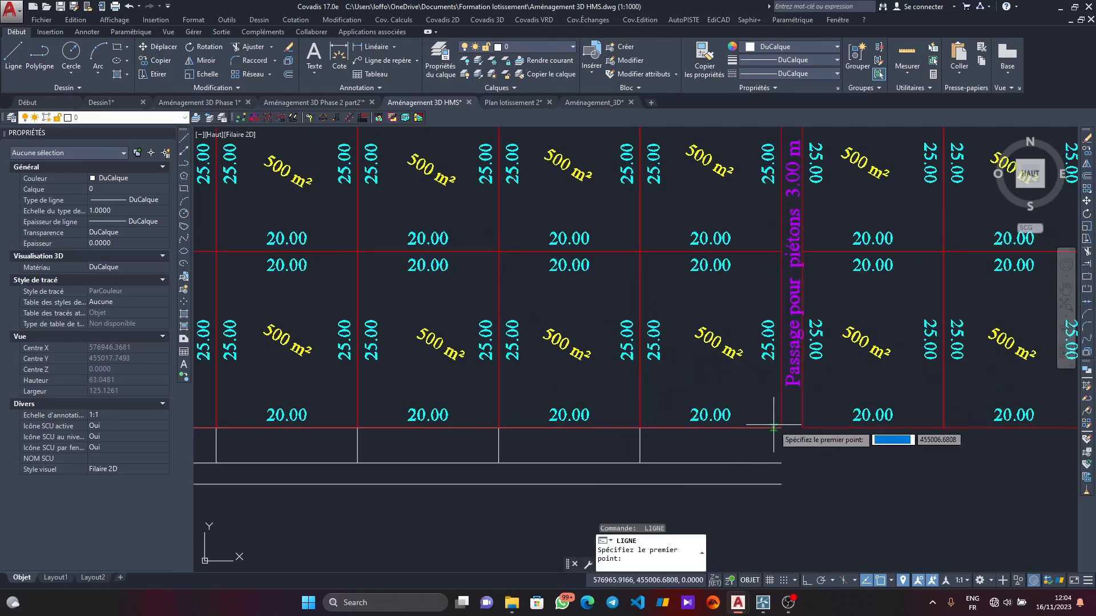
left_click(781, 427)
left_click(781, 484)
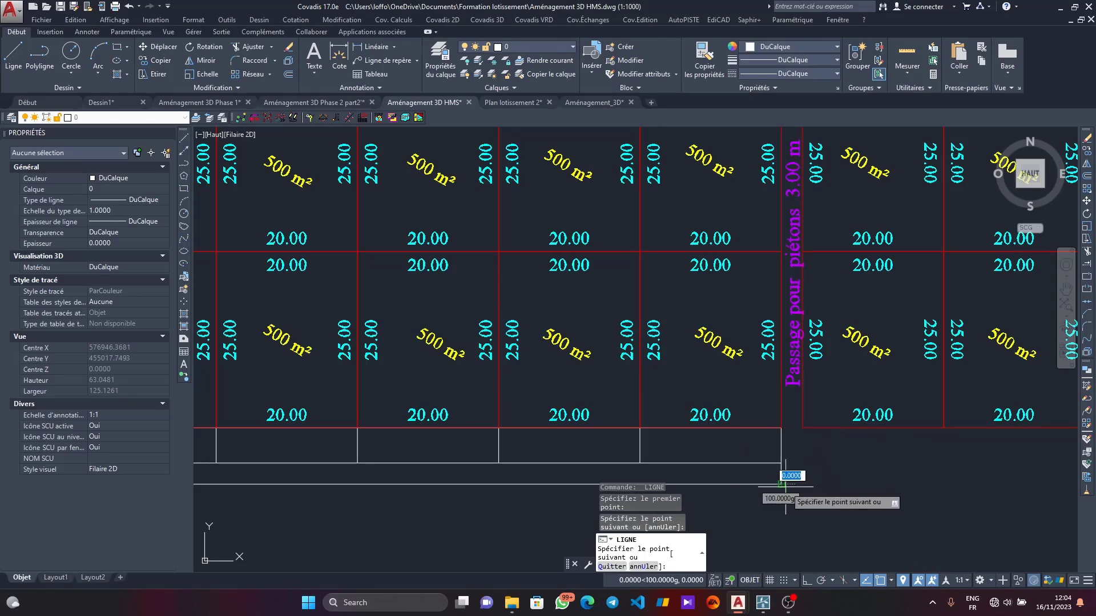
key("Return")
Step: Draw a line from the west end of the boundary between the two plot rows to the inner offset outline
scroll(874, 477, "down", 4)
scroll(856, 485, "down", 1)
scroll(673, 513, "up", 3)
key("Return")
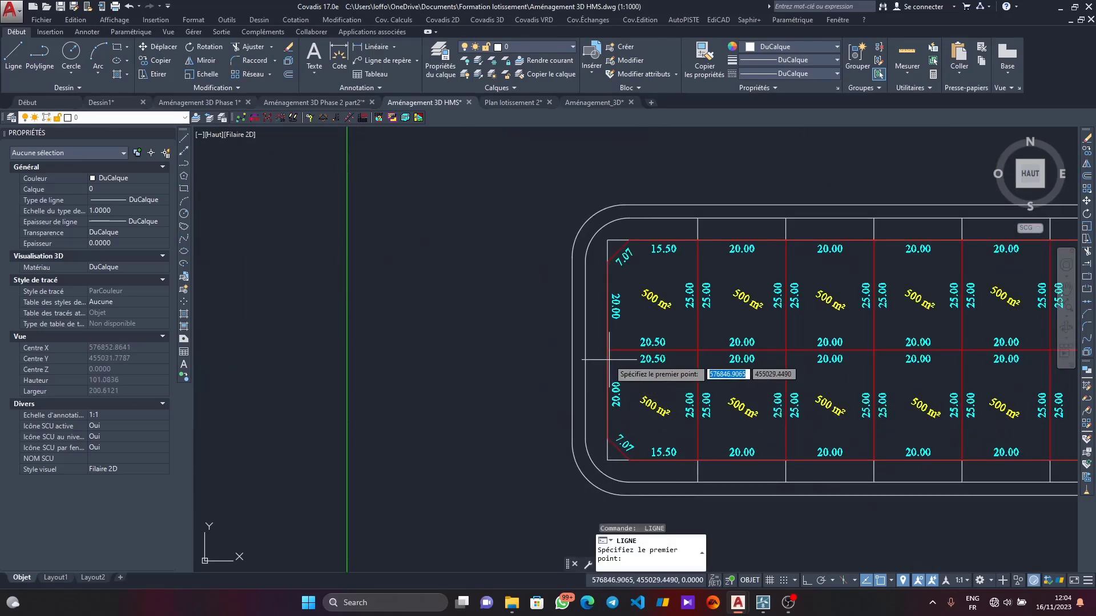
left_click(608, 349)
left_click(585, 350)
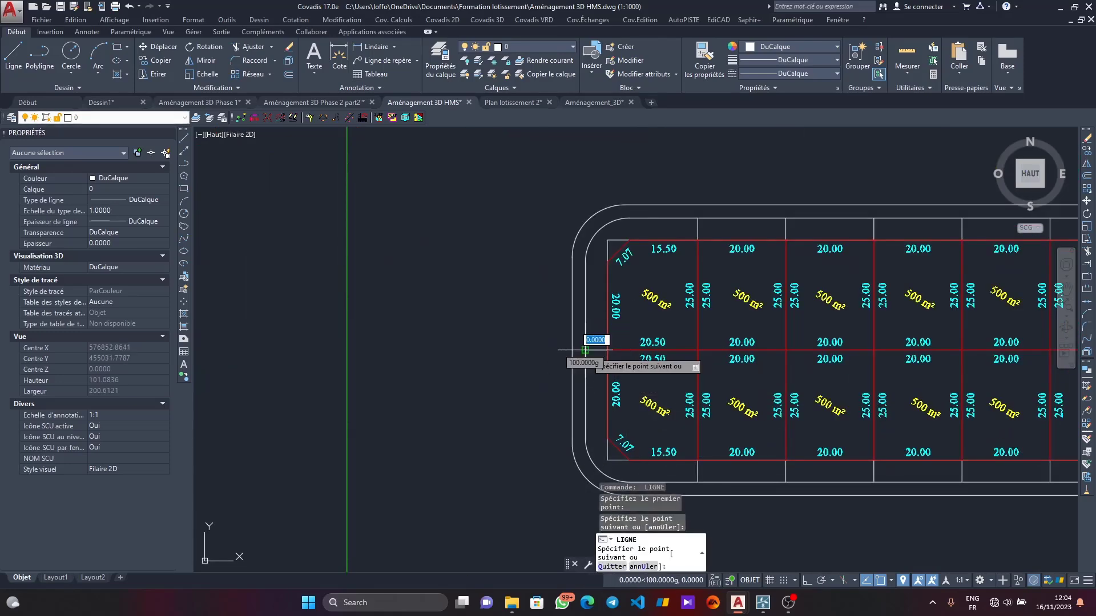
key("Return")
Step: Delete the original open polyline that runs along the perimeter of the western plots
left_click(618, 240)
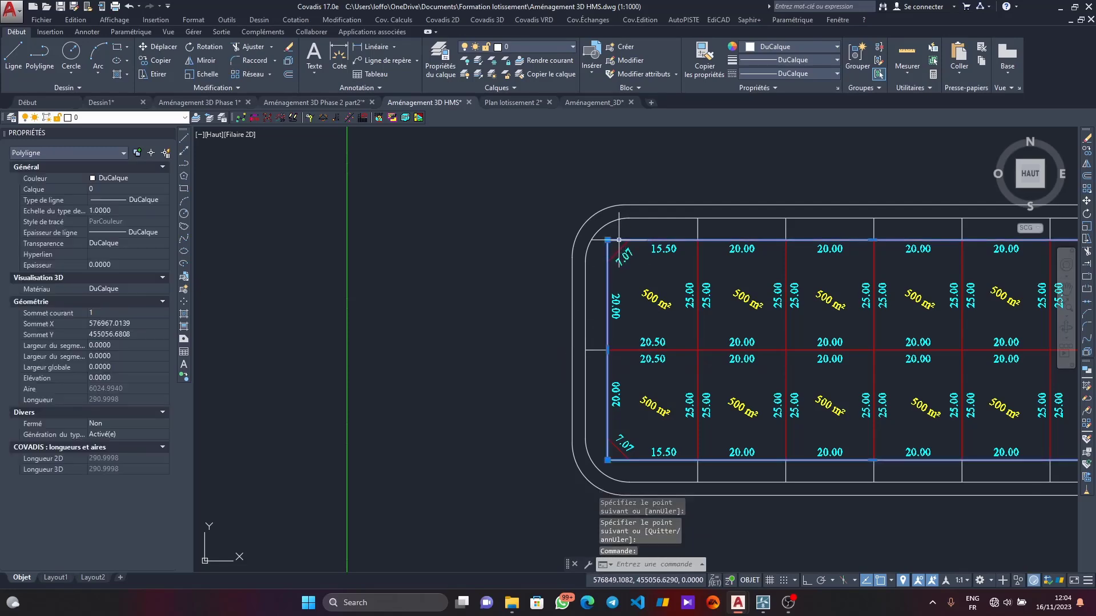
key("Delete")
scroll(538, 280, "down", 5)
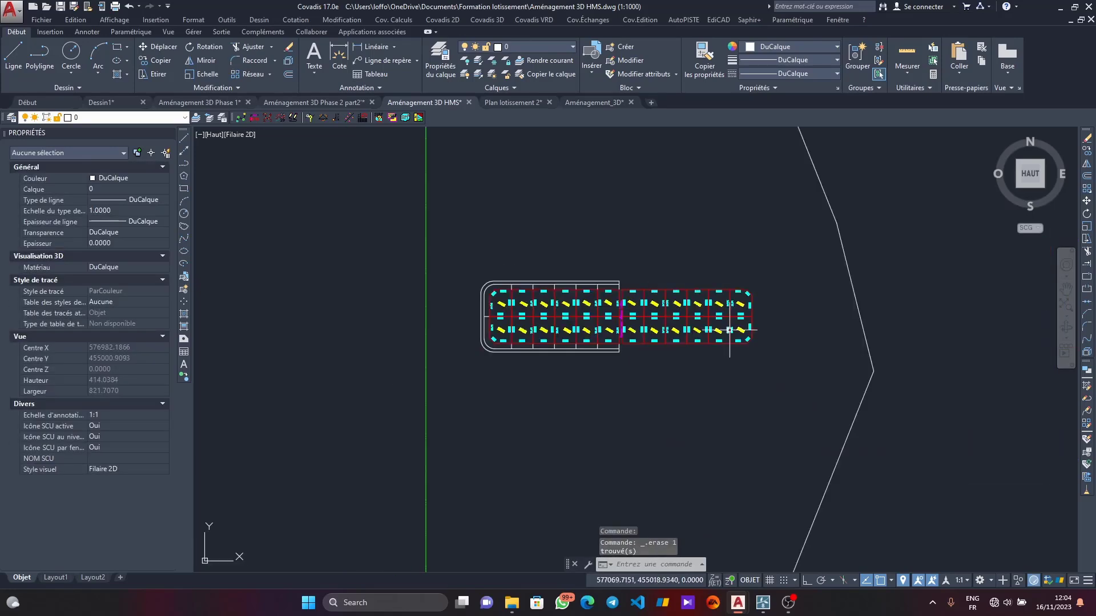
Step: Draw a line across the 3.00 m pedestrian passage at the boundary between the two plot rows
scroll(592, 300, "up", 5)
scroll(279, 262, "up", 4)
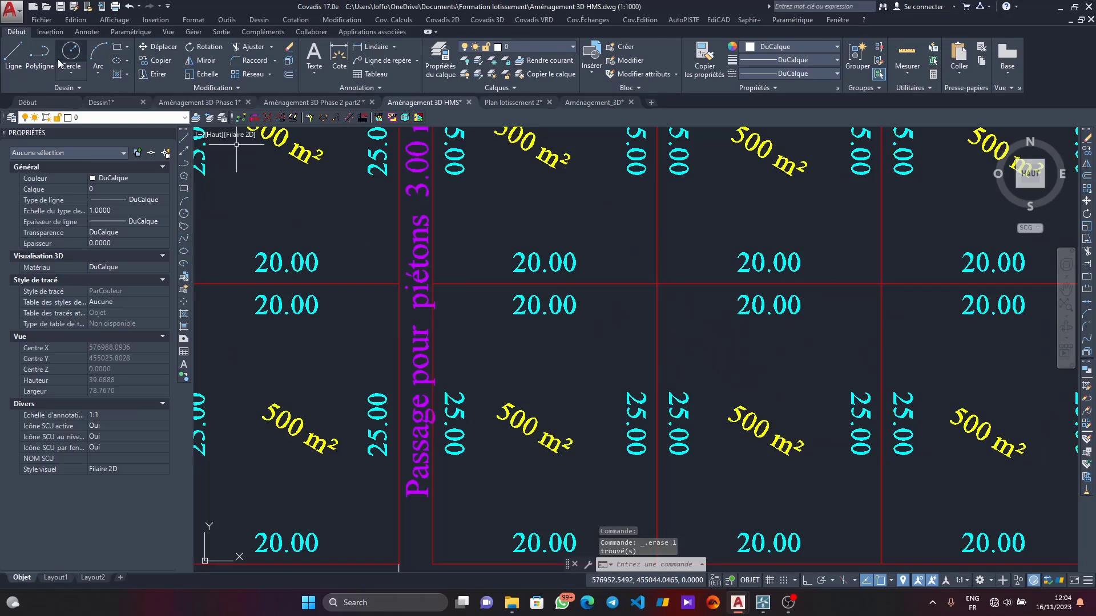
left_click(11, 64)
left_click(400, 283)
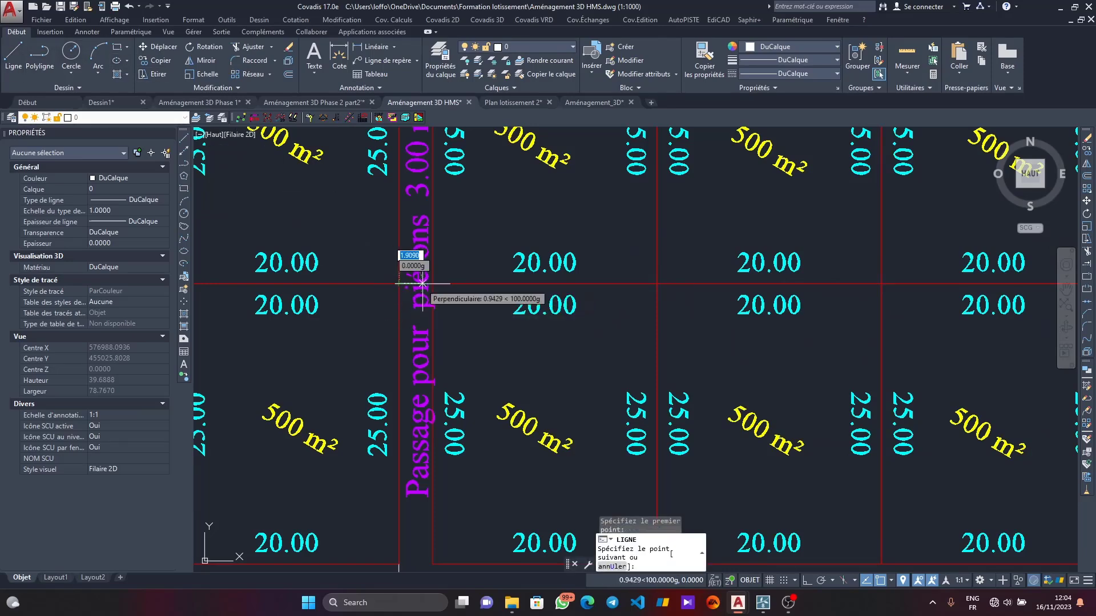
left_click(433, 283)
key("Return")
scroll(557, 275, "down", 8)
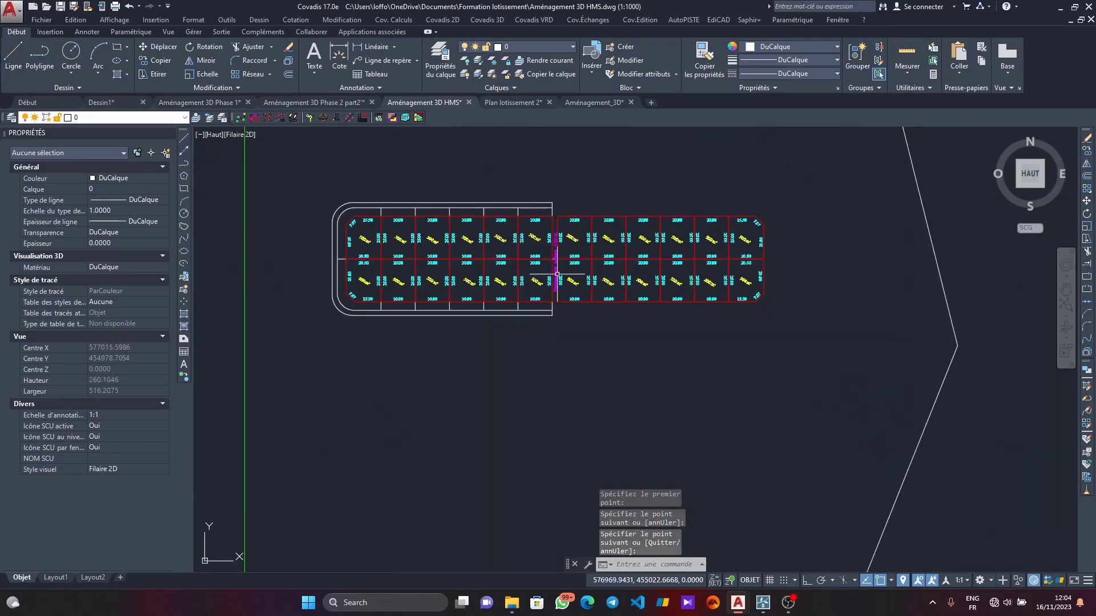
Step: Mirror the western outlines and dividing lines about a vertical axis through the middle of the pedestrian passage, keeping the source objects
scroll(452, 214, "up", 2)
left_click(625, 207)
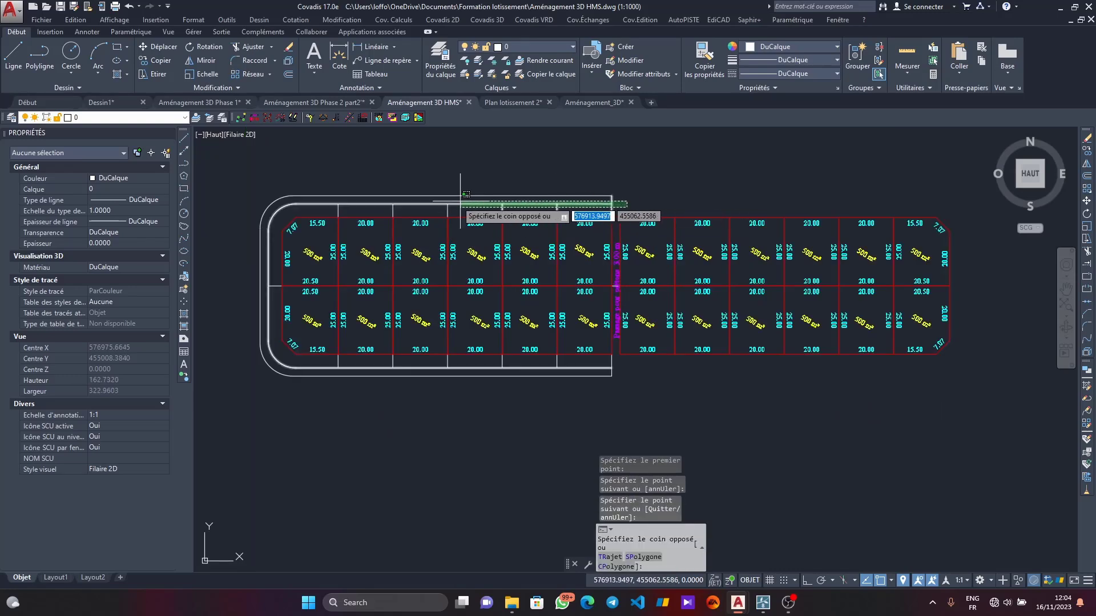
left_click(293, 216)
left_click(649, 403)
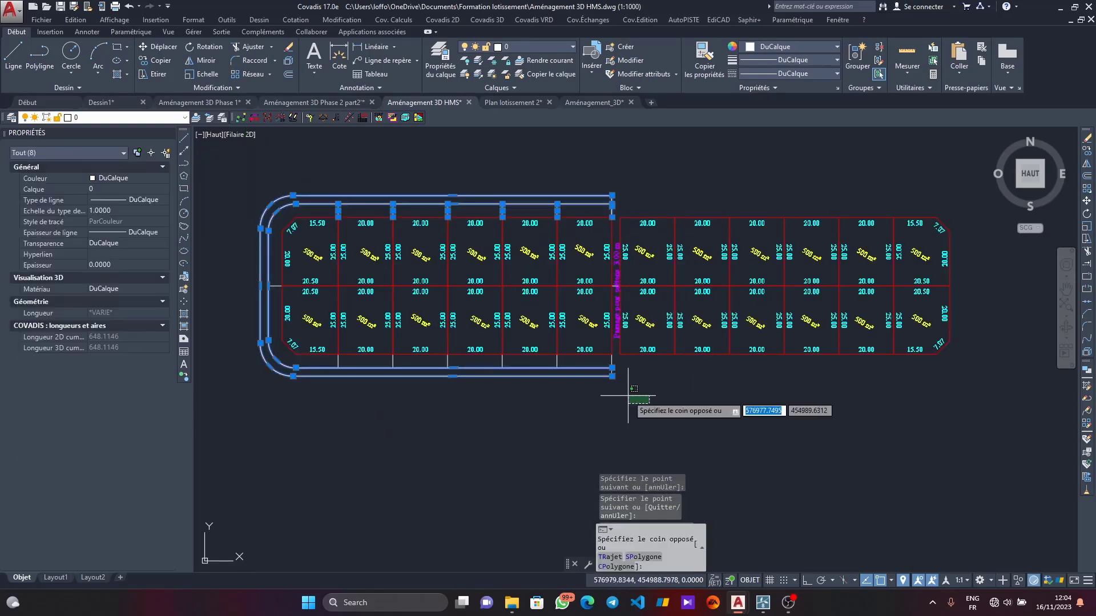
left_click(318, 337)
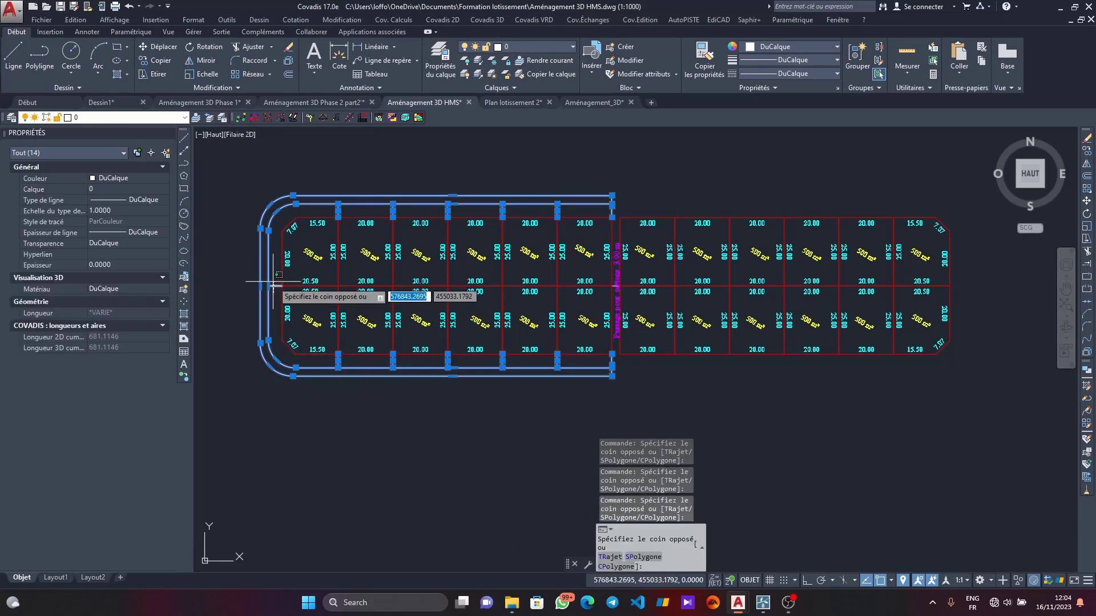
left_click(273, 281)
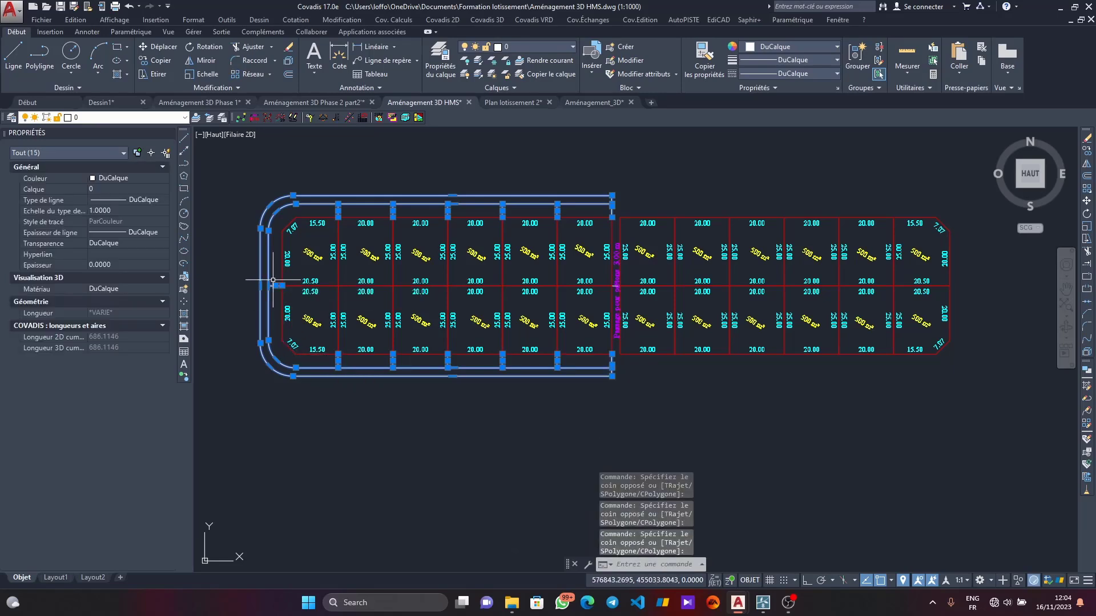
left_click(201, 60)
scroll(613, 285, "up", 4)
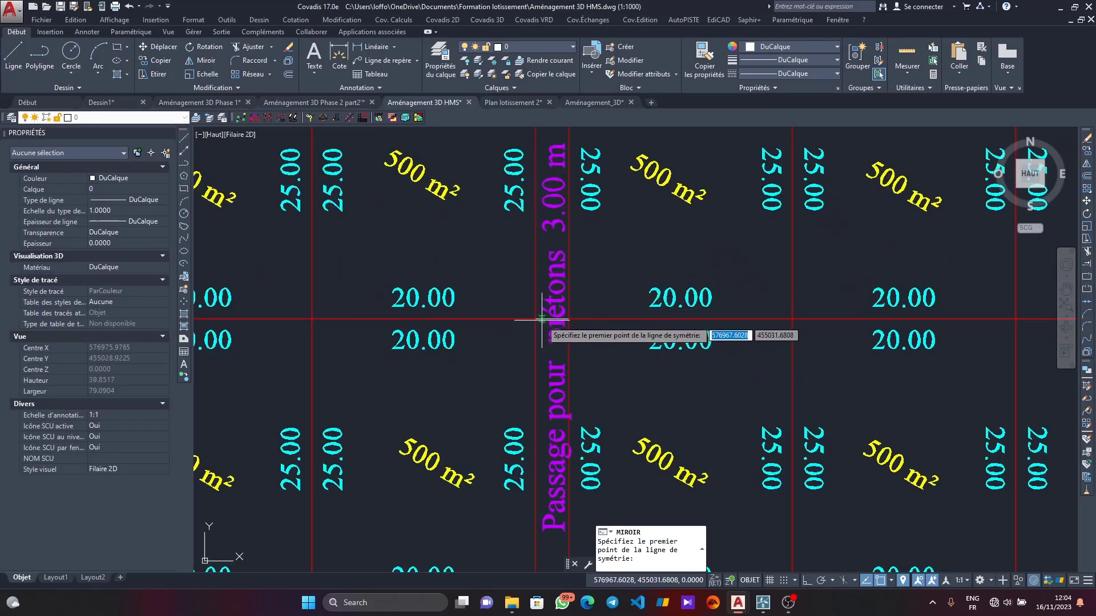
left_click(565, 319)
scroll(560, 319, "down", 4)
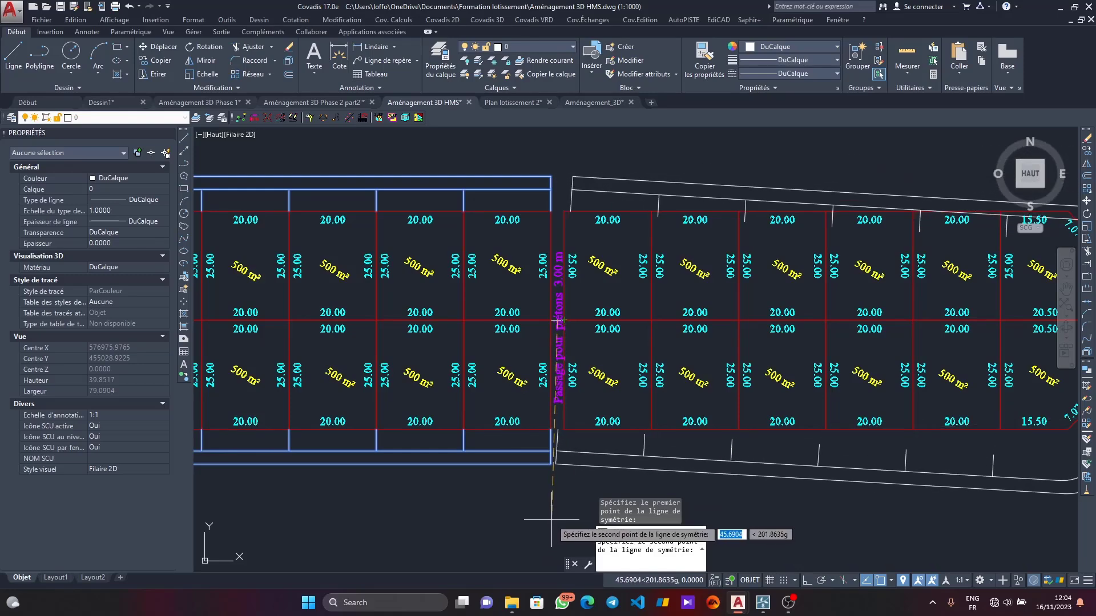
key("F8")
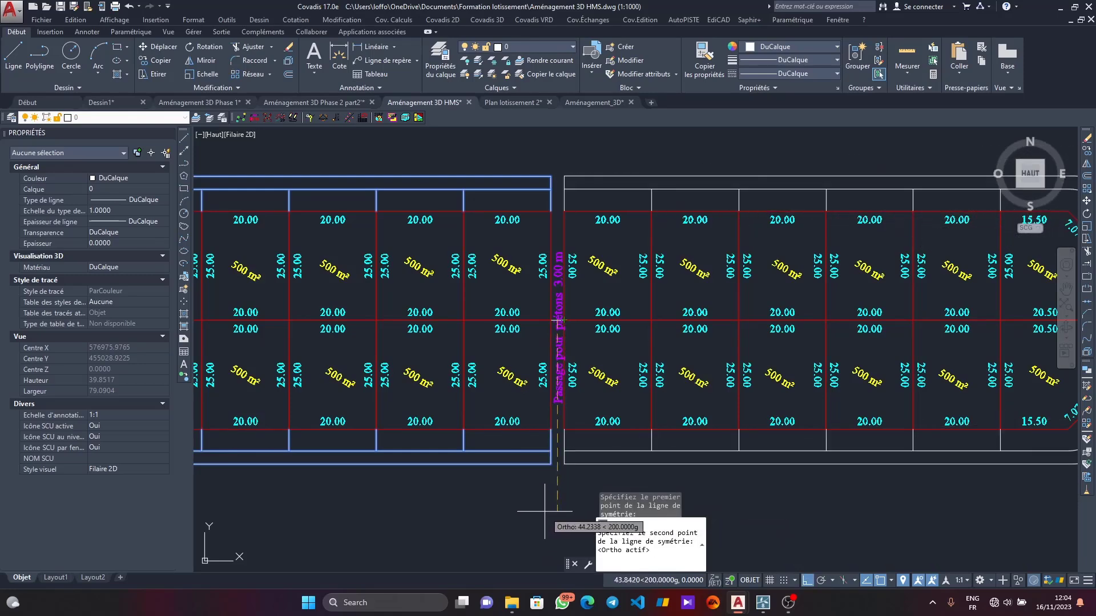
left_click(566, 543)
scroll(557, 366, "down", 5)
scroll(728, 325, "up", 5)
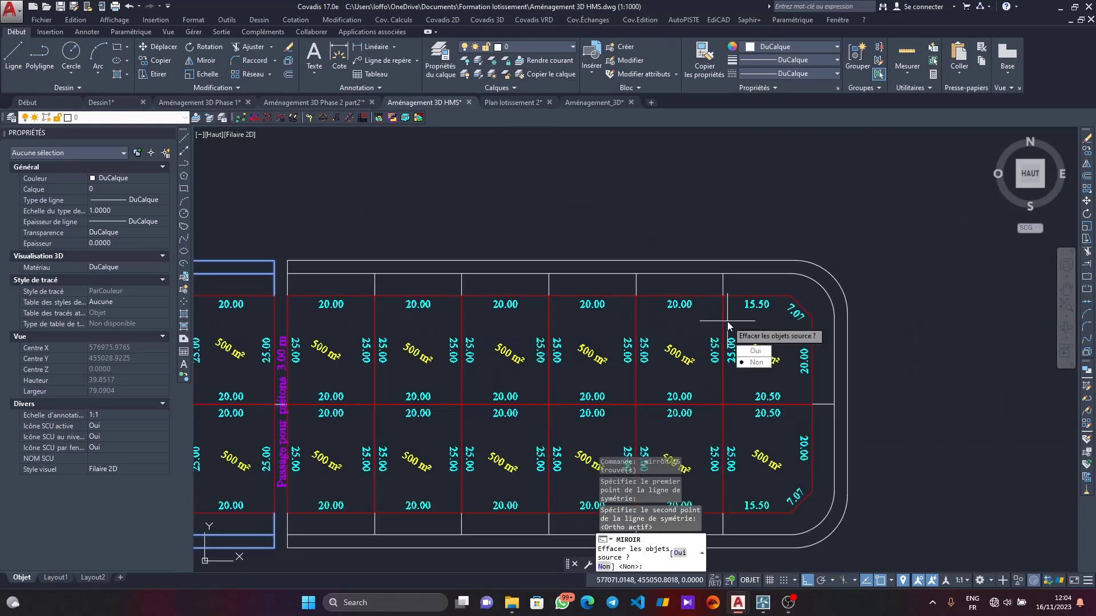
scroll(824, 296, "down", 2)
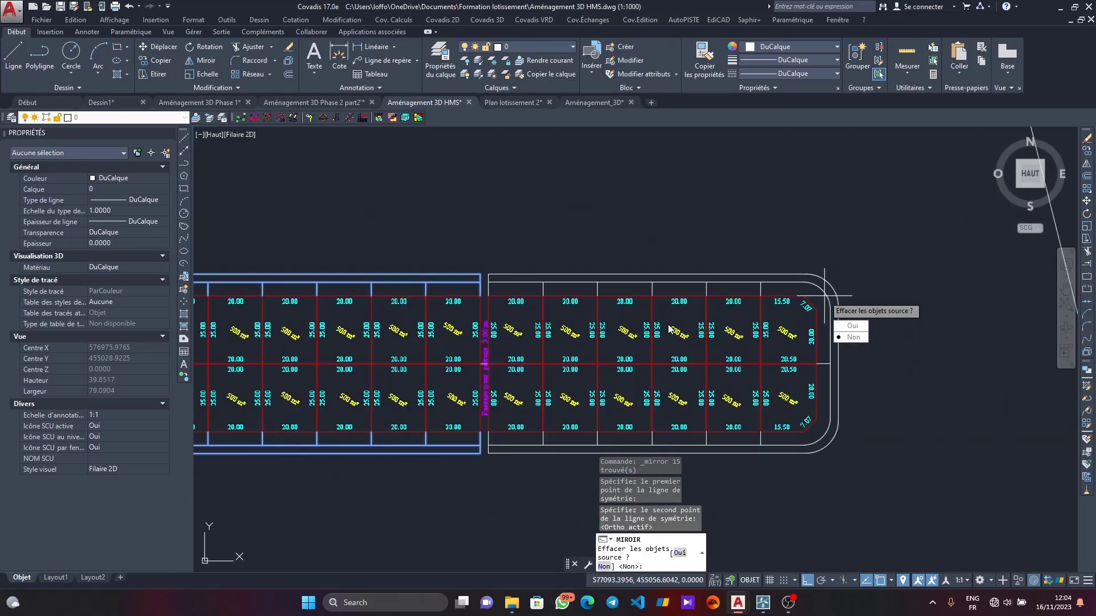
left_click(862, 341)
scroll(574, 417, "down", 5)
scroll(479, 402, "up", 5)
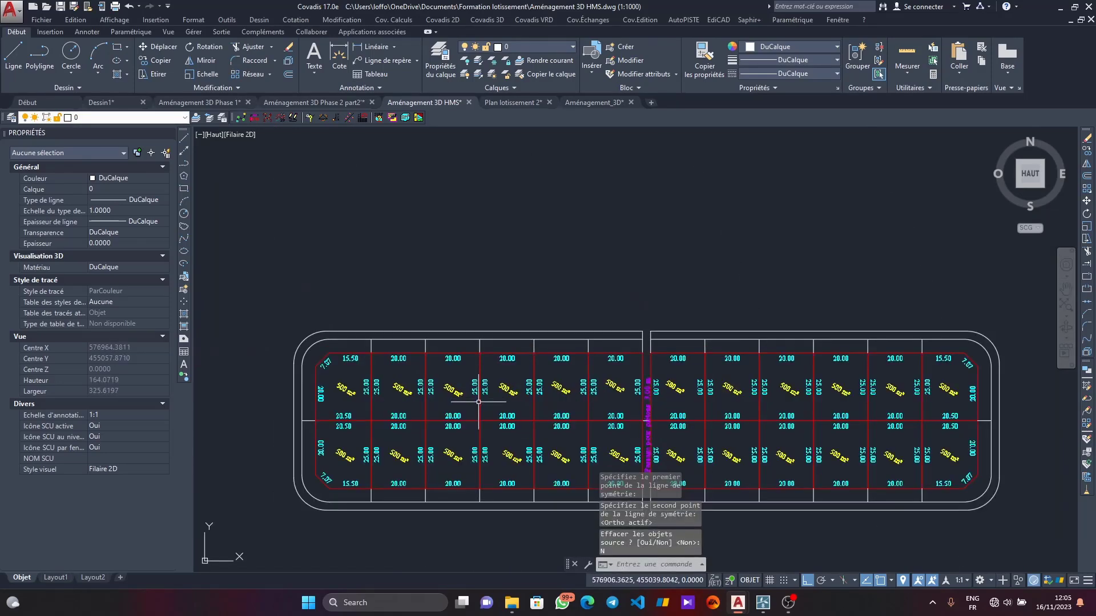
scroll(461, 359, "up", 4)
scroll(502, 350, "down", 4)
scroll(558, 317, "up", 2)
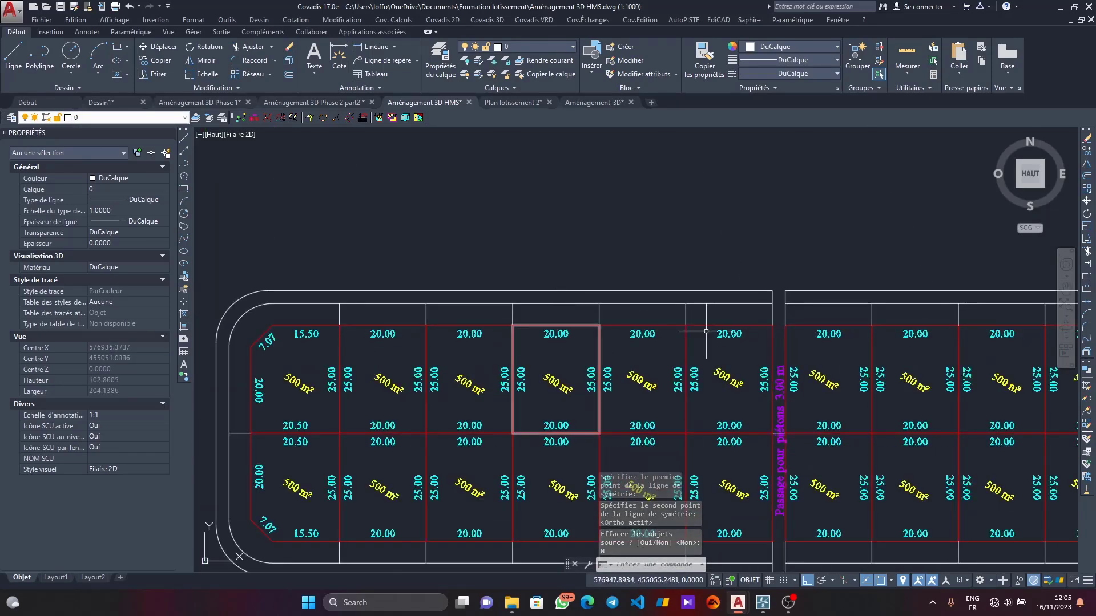
Step: Select the inner offset outlines together with all dividing lines along the north side of the 500 m² plot block
scroll(732, 327, "down", 4)
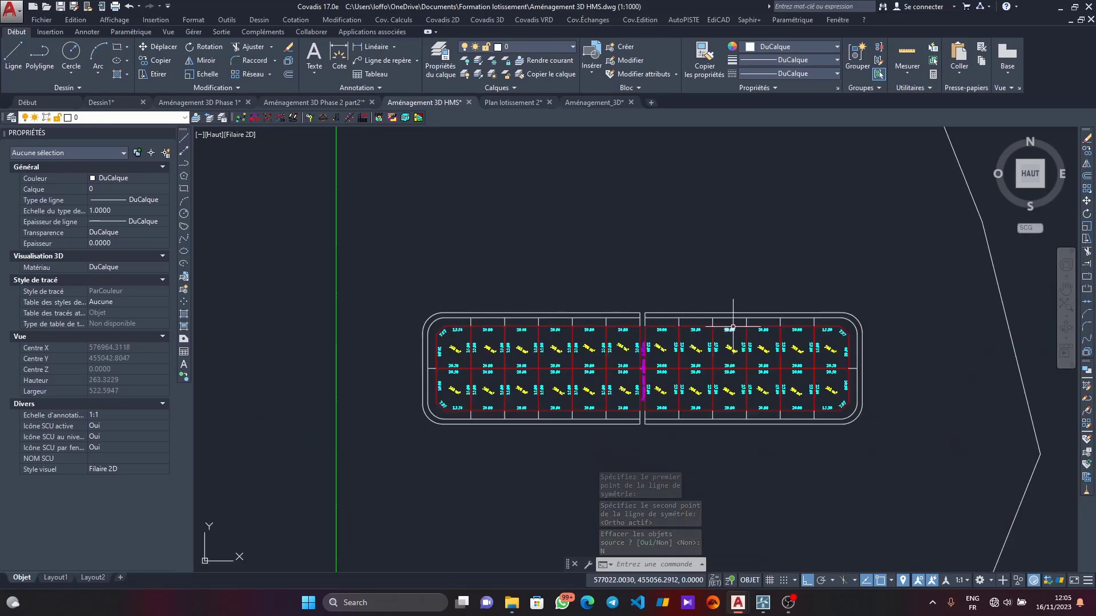
left_click(827, 323)
scroll(479, 317, "up", 2)
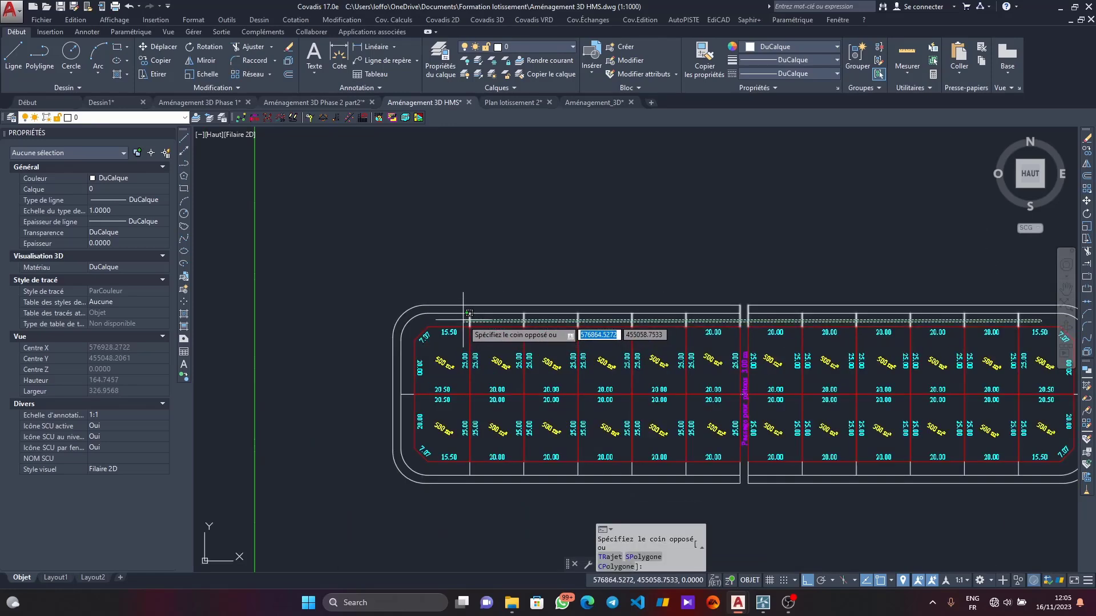
left_click(468, 313)
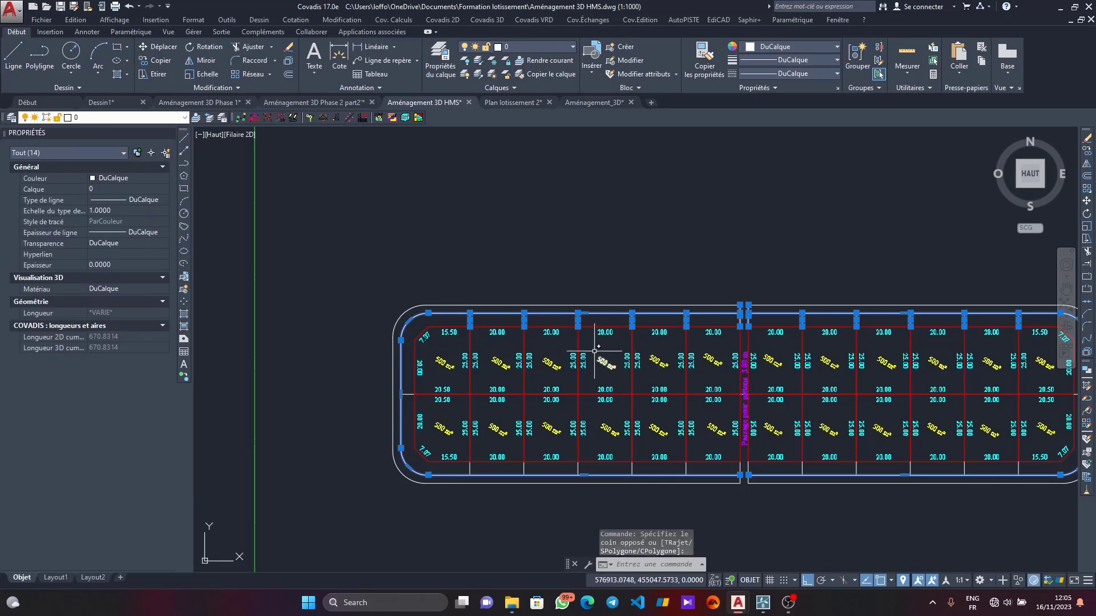
scroll(653, 447, "down", 3)
scroll(904, 421, "up", 4)
scroll(711, 409, "down", 5)
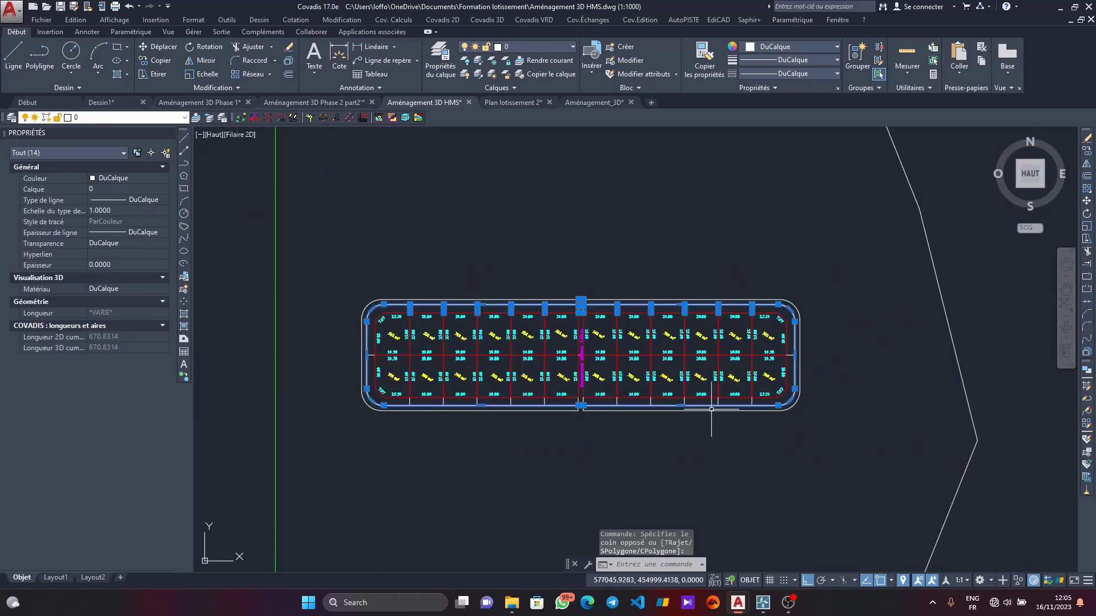
Step: Add the dividing lines along the south side and the short line at the west end of the block to the selection
left_click(765, 401)
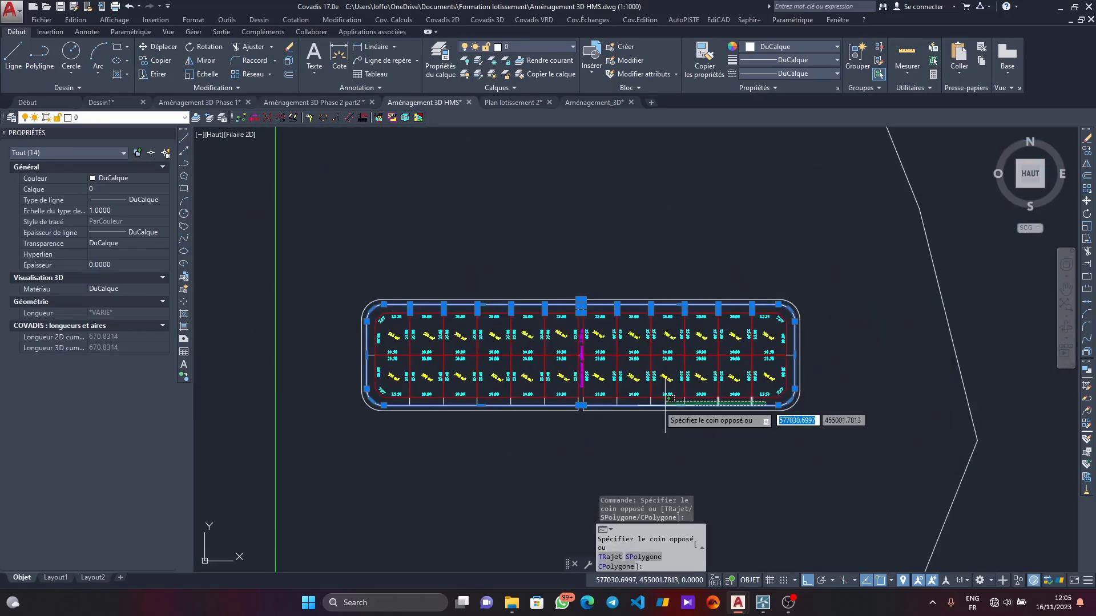
scroll(390, 402, "up", 3)
left_click(390, 402)
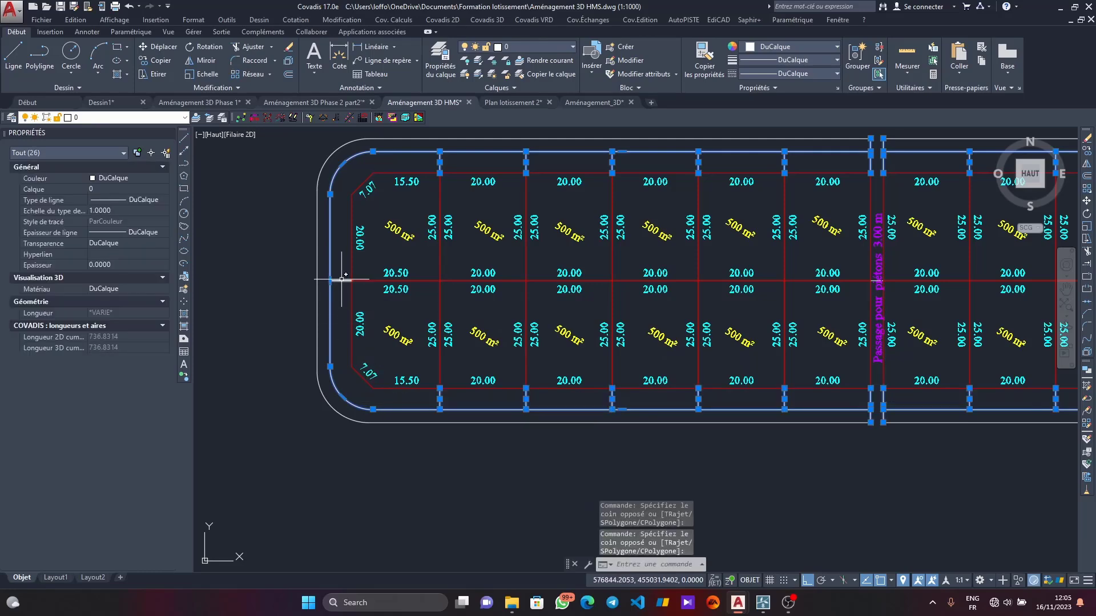
left_click(289, 320)
scroll(289, 320, "down", 4)
scroll(527, 359, "up", 5)
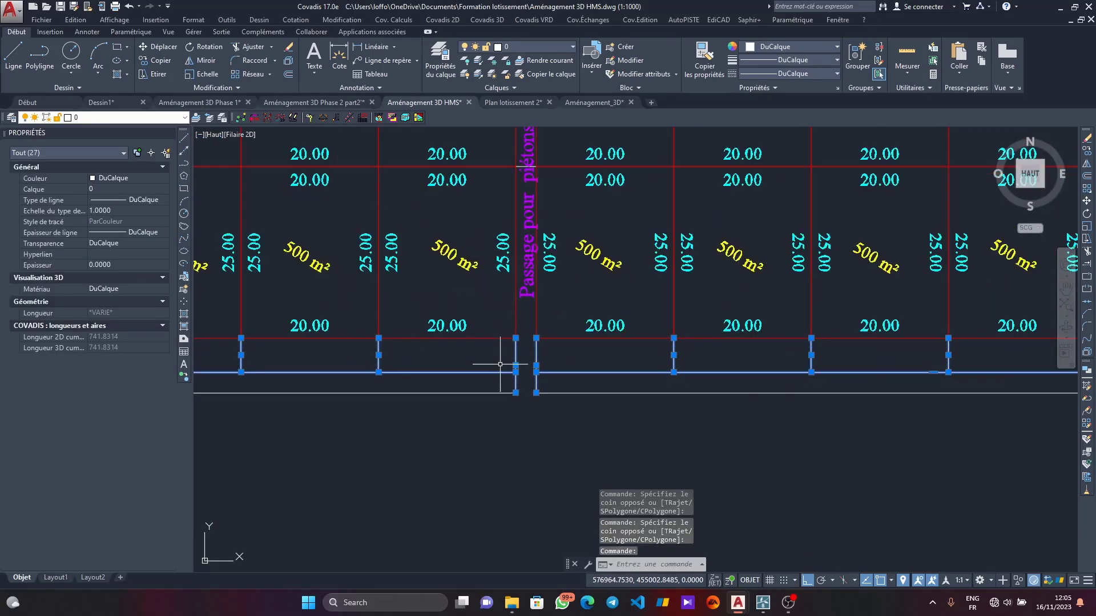
Step: Exclude the four end lines beside the pedestrian passage from the selection and assign the remaining objects to the Espaces verts layer
left_click(519, 381)
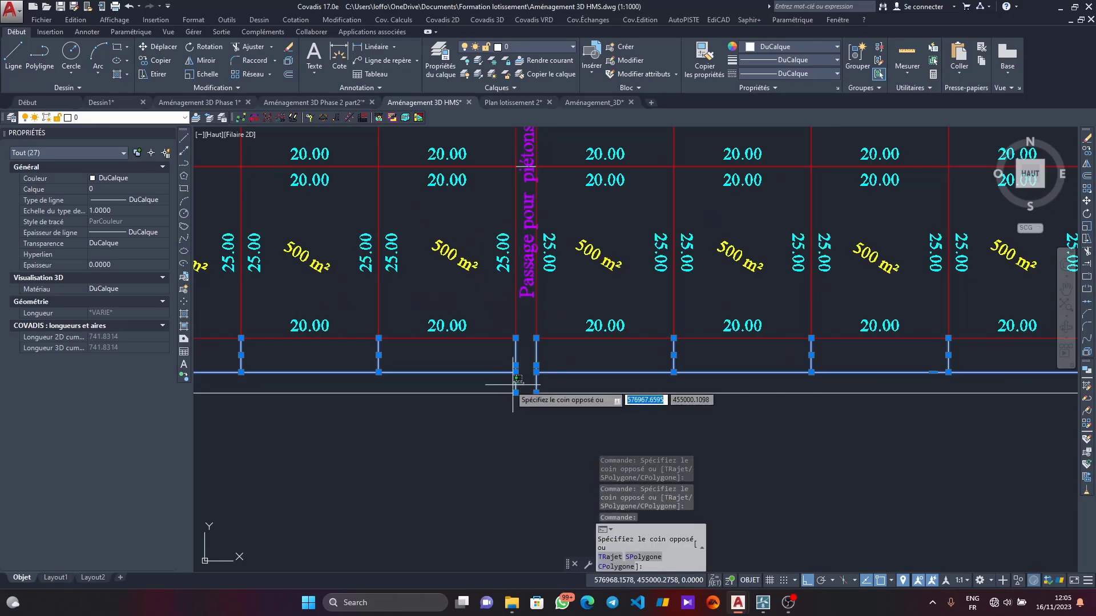
left_click(521, 411)
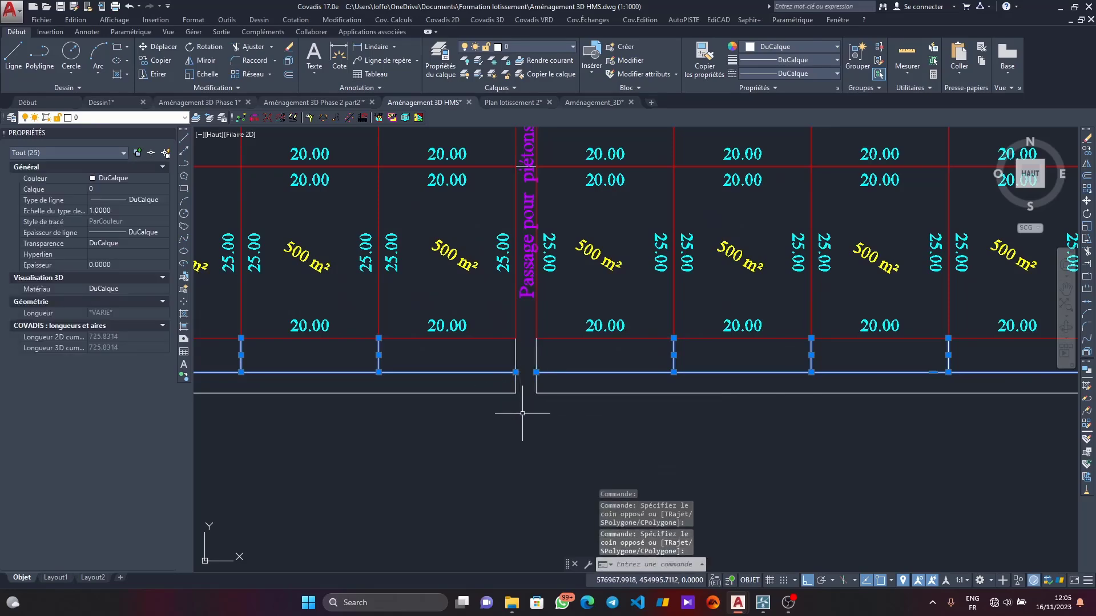
scroll(523, 415, "down", 3)
scroll(502, 237, "up", 2)
left_click(574, 255, "shift")
scroll(566, 256, "up", 1)
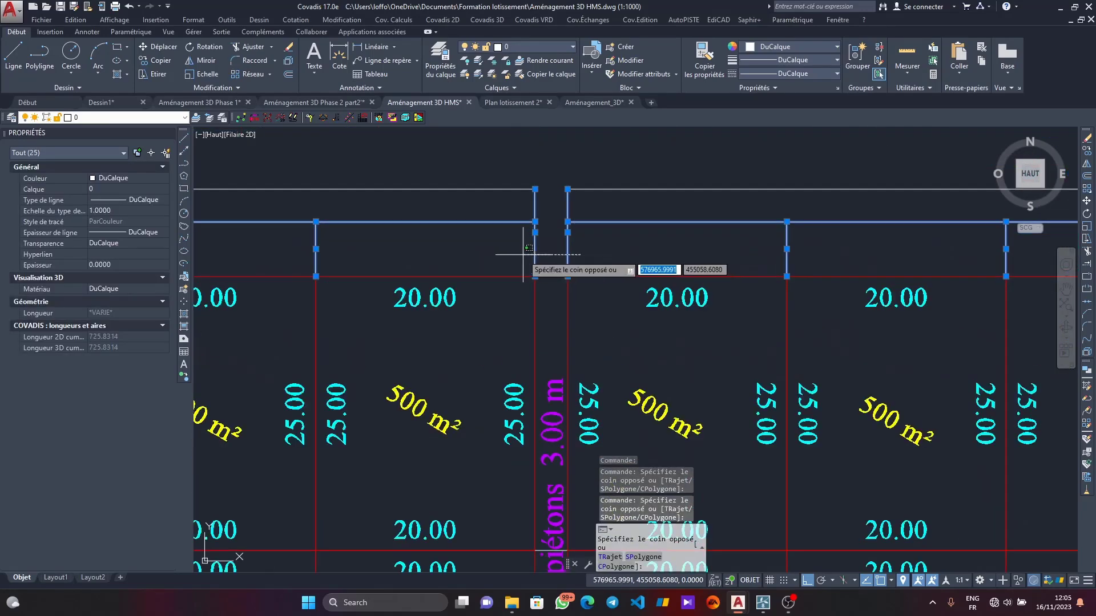
left_click(528, 255, "shift")
scroll(572, 256, "down", 2)
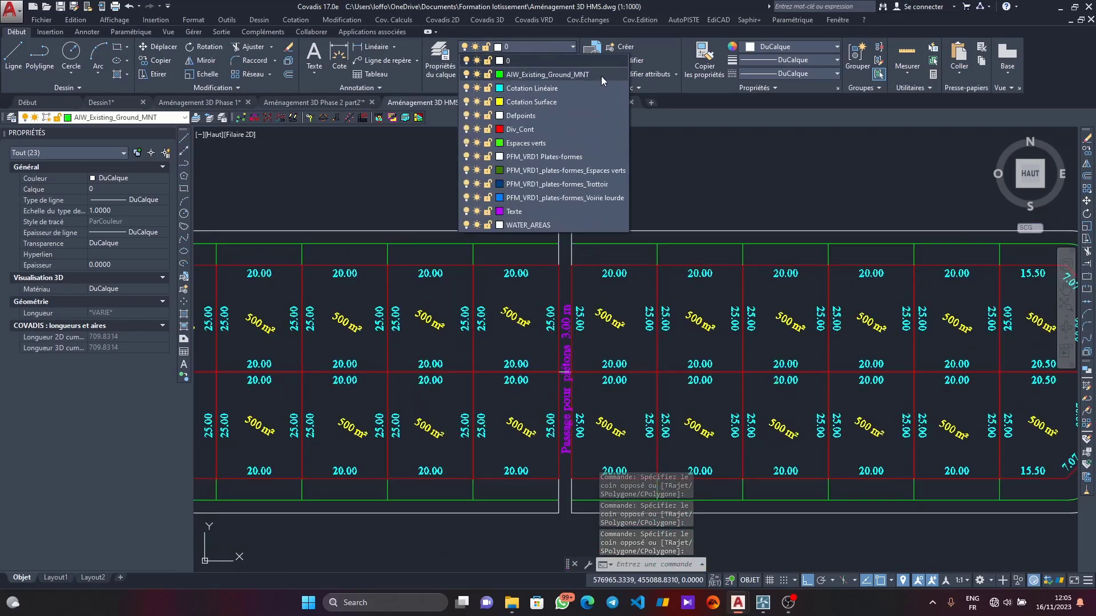
left_click(525, 144)
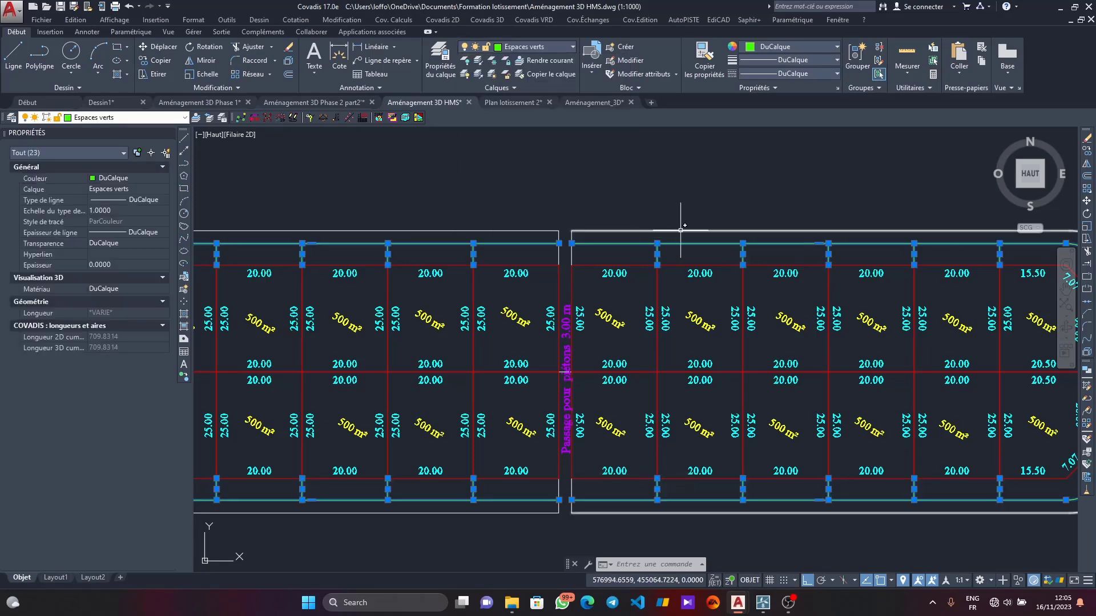
scroll(583, 260, "down", 4)
scroll(583, 260, "up", 4)
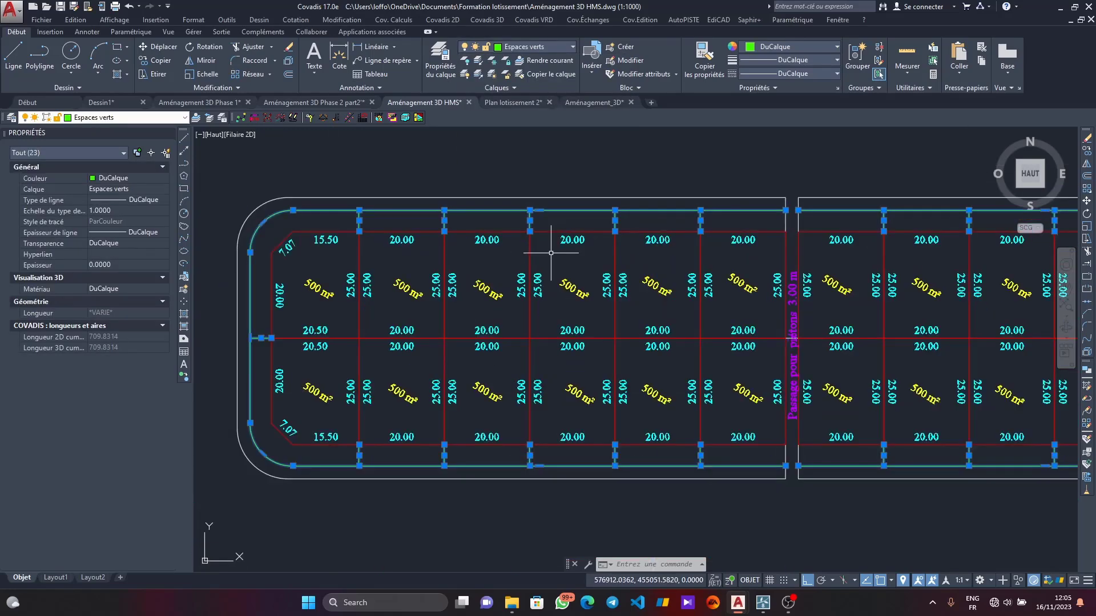
key("Escape")
scroll(661, 235, "down", 2)
scroll(717, 235, "up", 2)
scroll(718, 235, "down", 2)
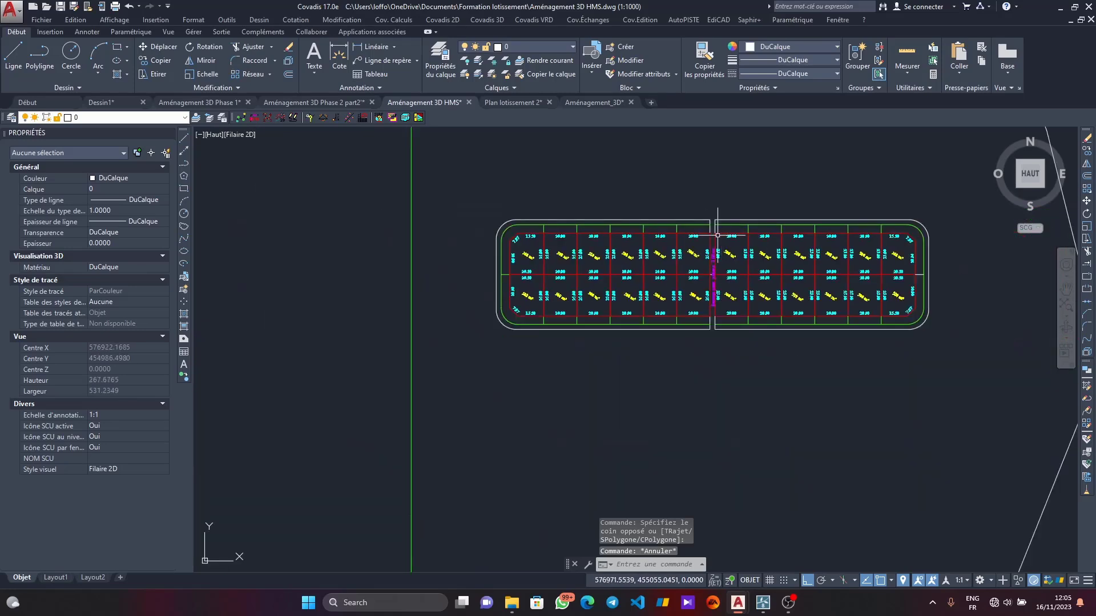
scroll(687, 256, "up", 4)
scroll(691, 253, "down", 4)
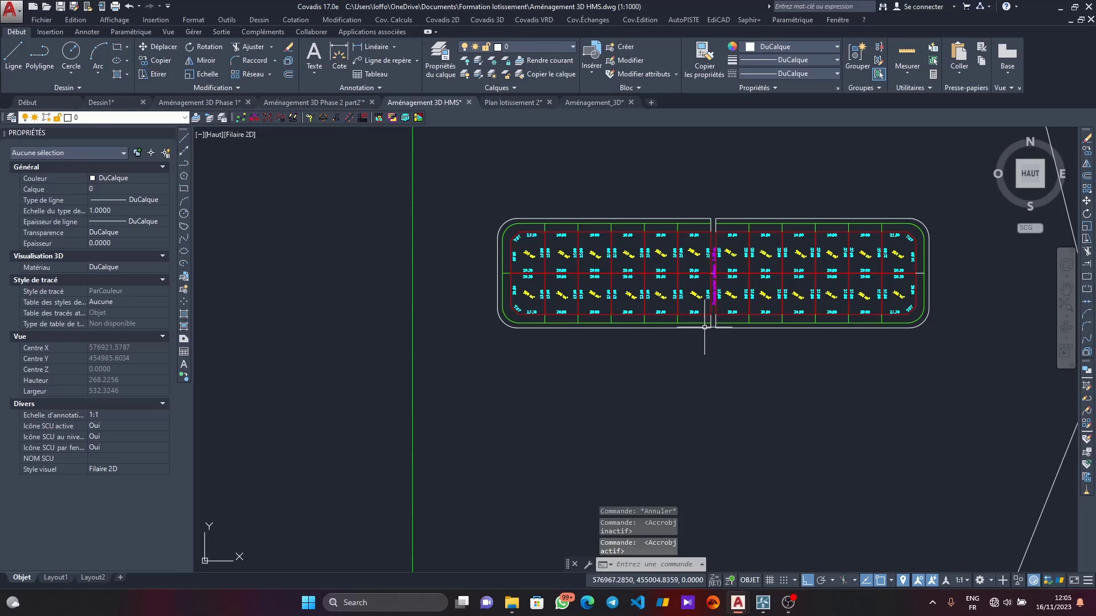
Step: Draw a vertical line from the north edge of the irregular outline inside the green rectangle to just beyond its south edge
scroll(704, 327, "down", 6)
scroll(491, 355, "up", 2)
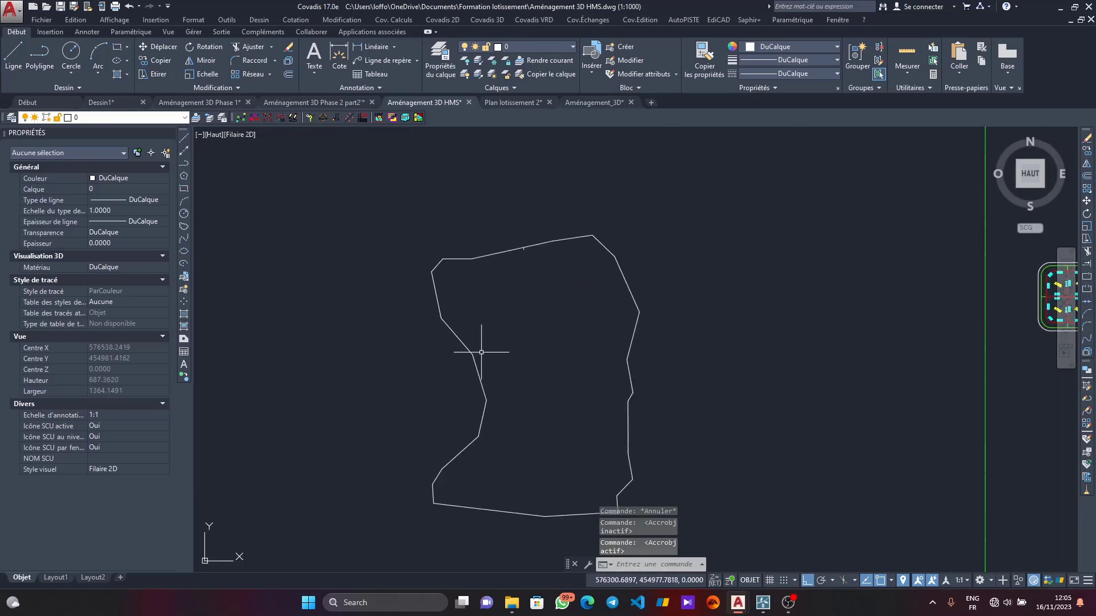
scroll(525, 275, "down", 2)
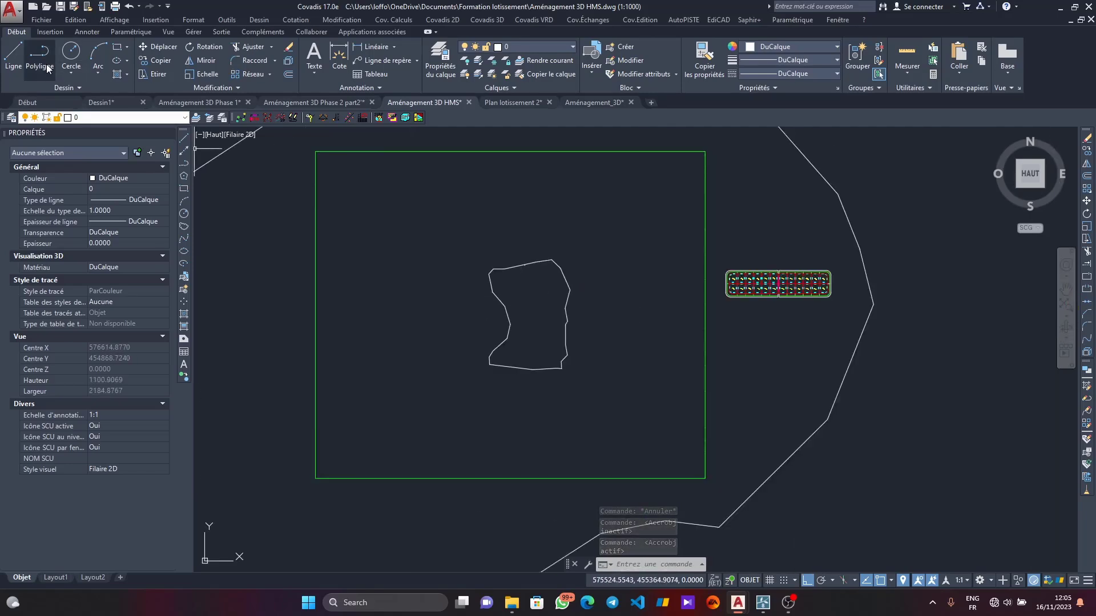
left_click(14, 58)
scroll(451, 288, "up", 4)
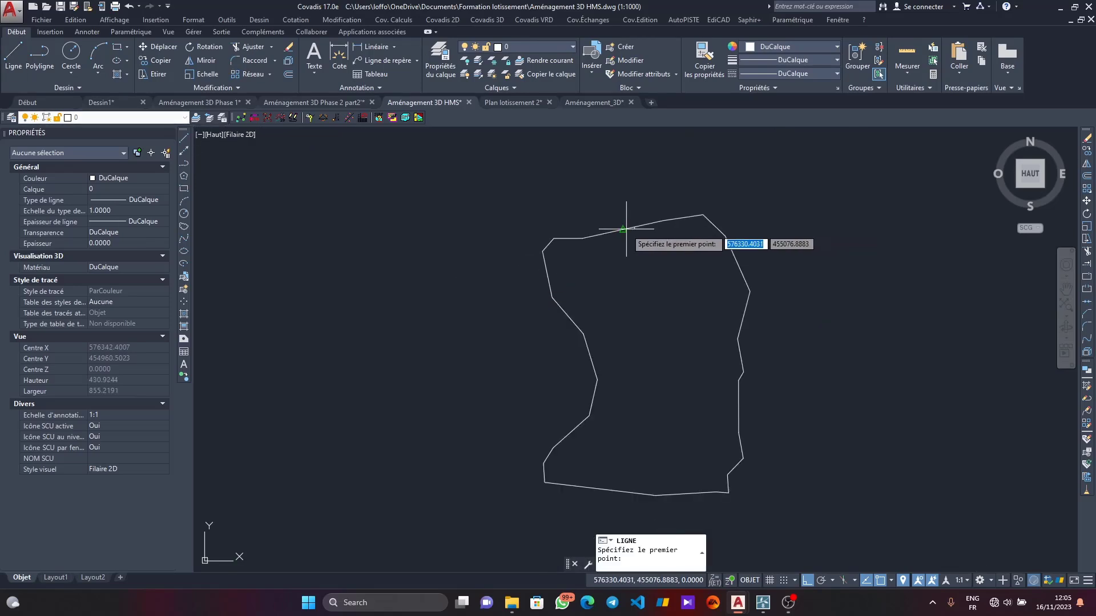
scroll(642, 231, "up", 7)
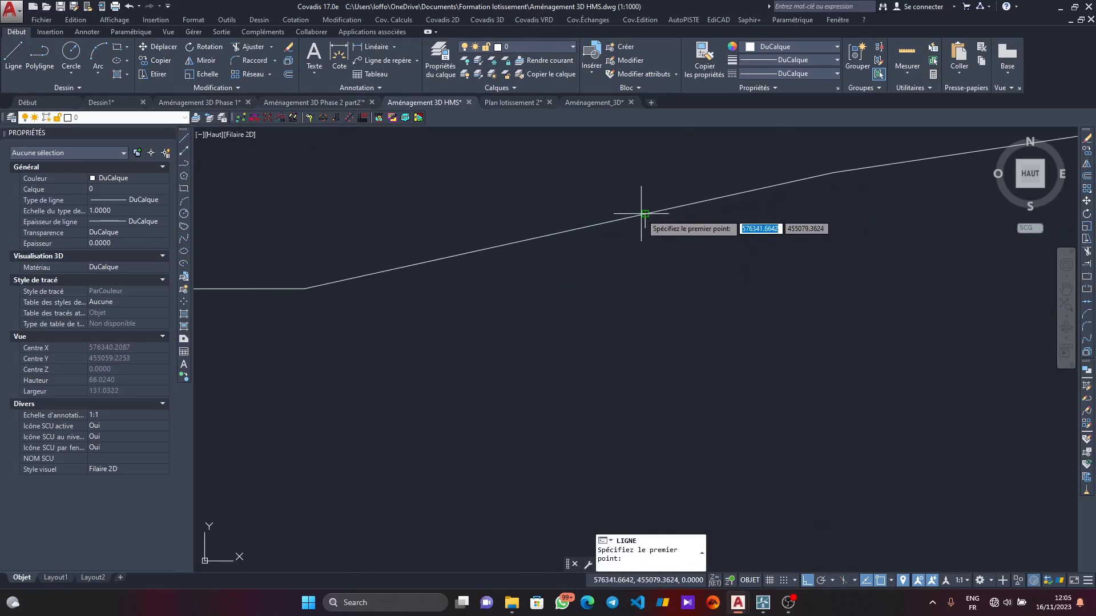
left_click(641, 222)
scroll(638, 235, "down", 4)
scroll(671, 223, "down", 8)
scroll(674, 366, "up", 8)
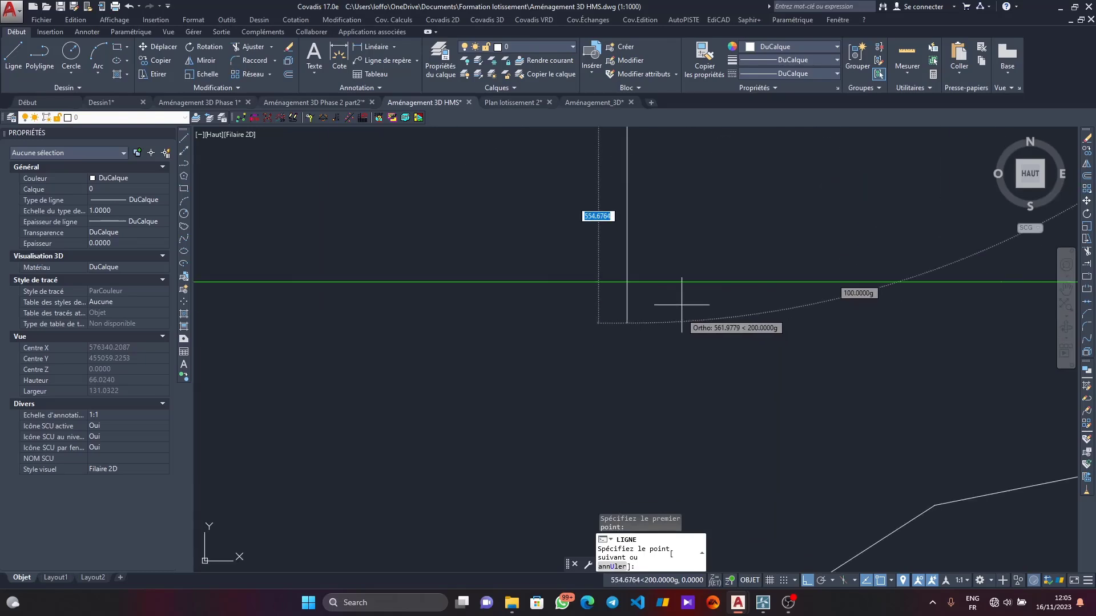
scroll(675, 196, "down", 8)
scroll(675, 195, "down", 6)
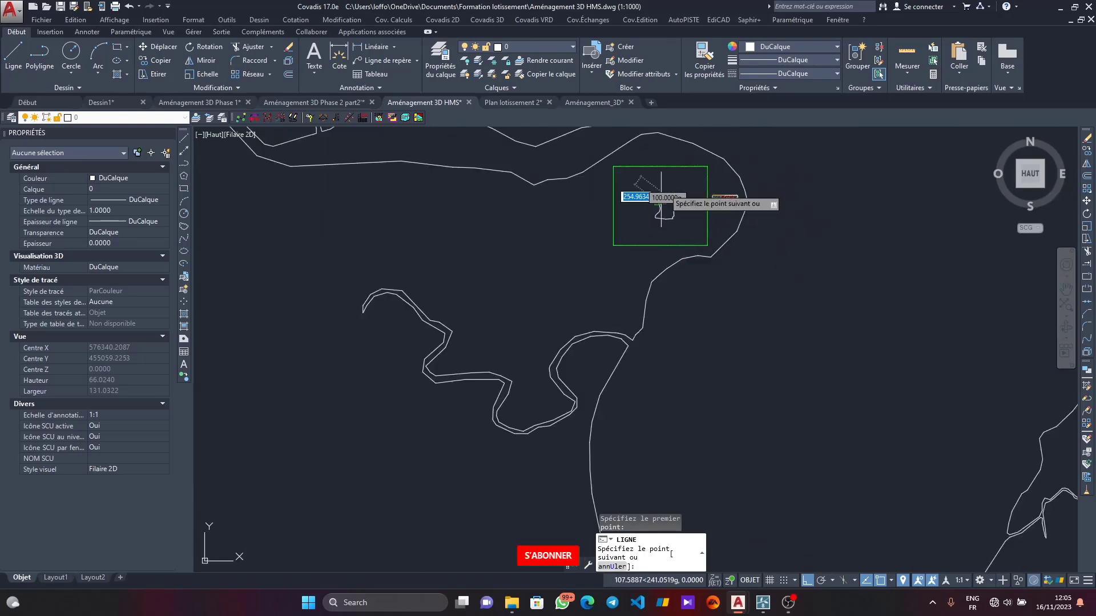
scroll(662, 194, "up", 8)
scroll(652, 482, "up", 5)
left_click(686, 419)
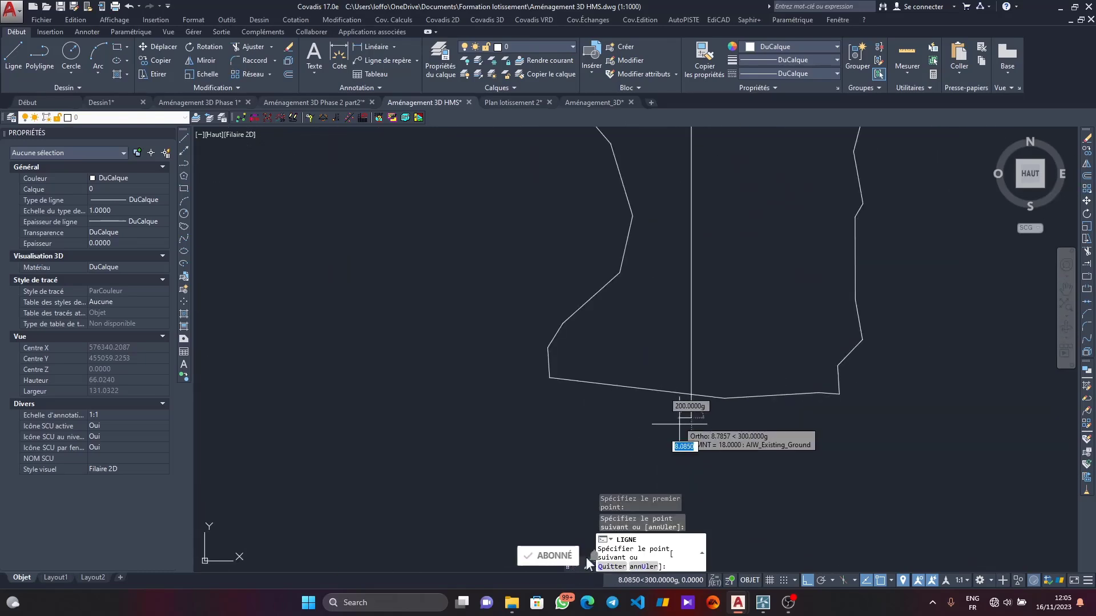
key("Return")
key("Return")
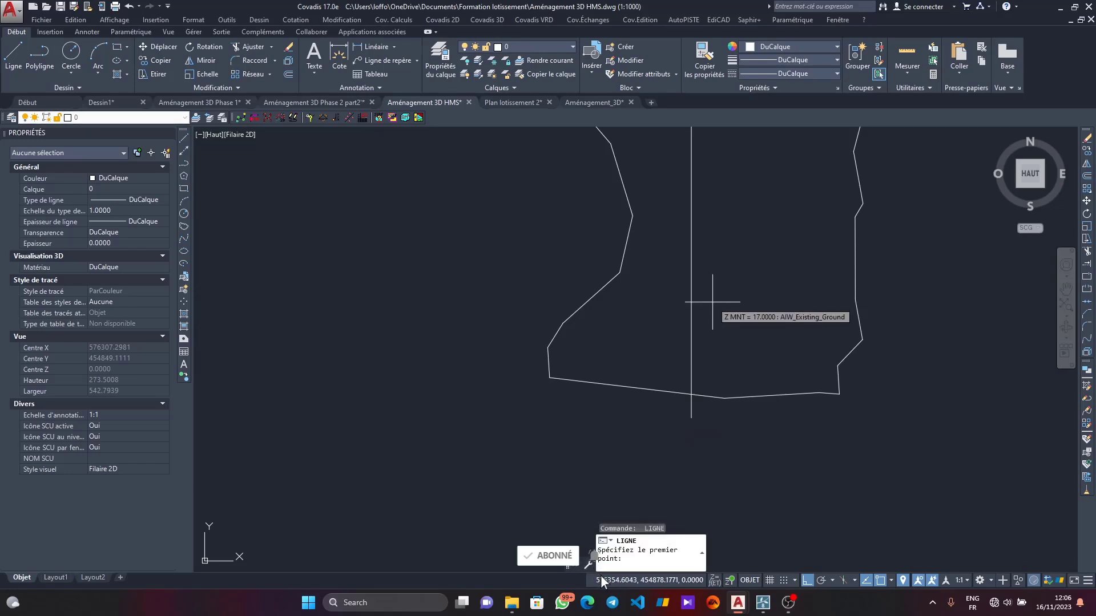
key("Escape")
Step: Offset the vertical line by 12 toward the west to form a parallel pair
key("Return")
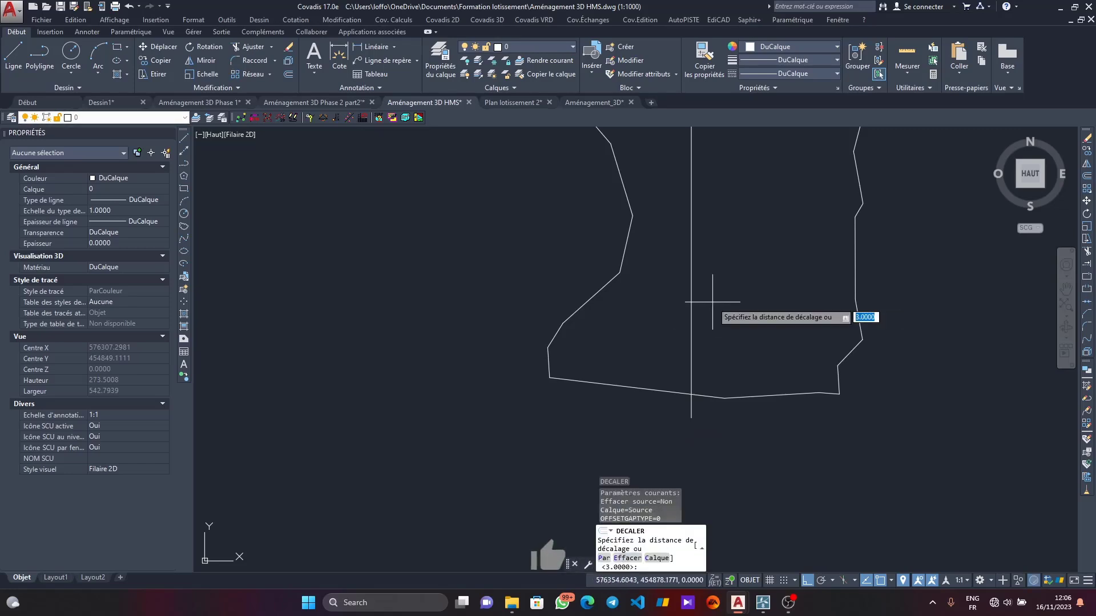
key("Return")
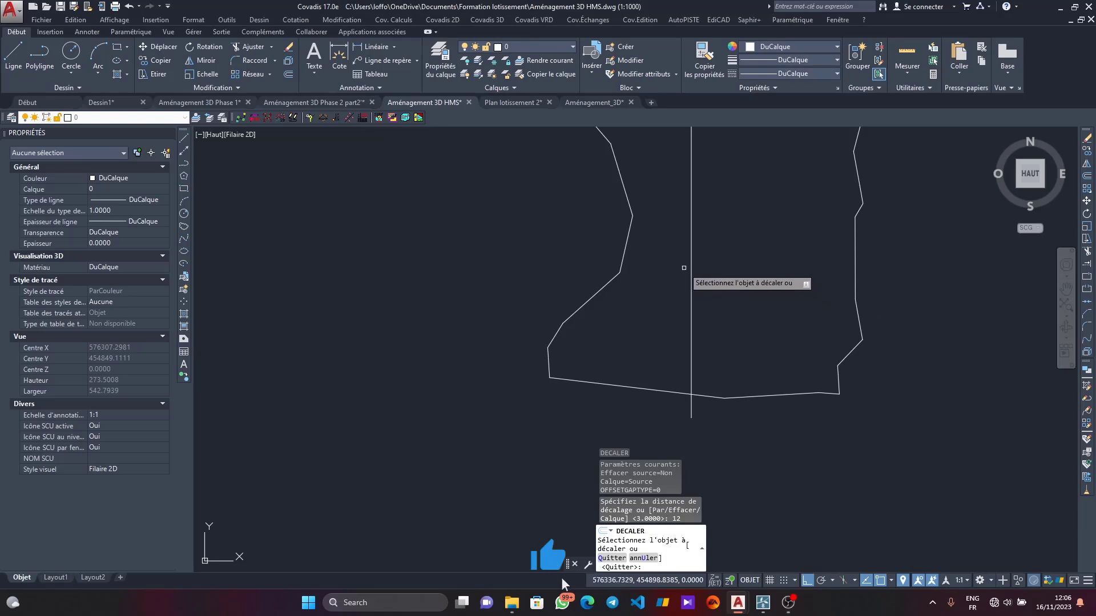
left_click(691, 269)
left_click(682, 268)
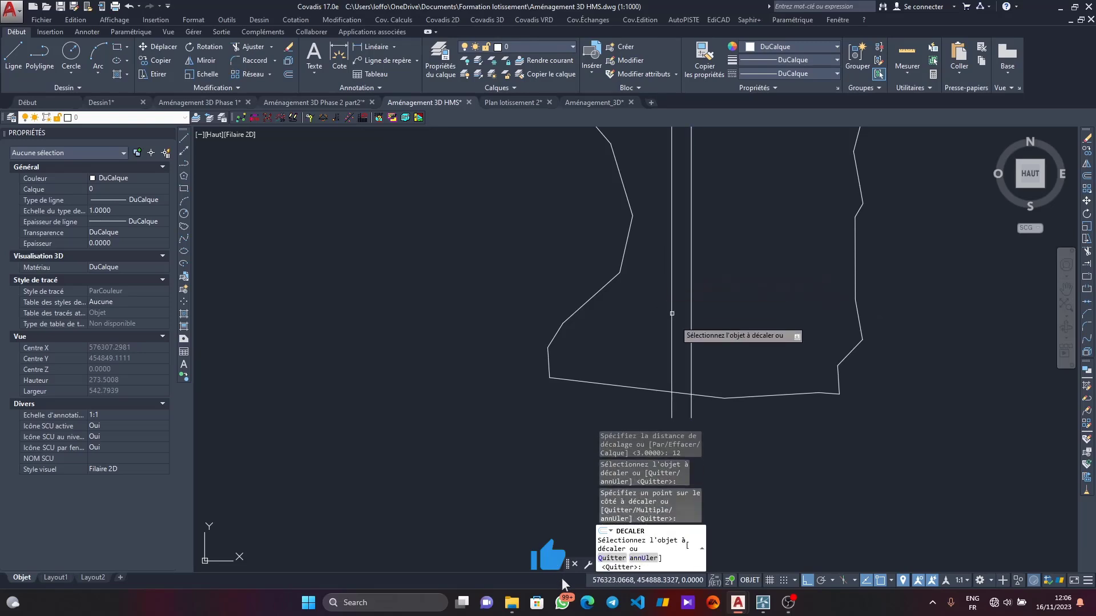
key("Return")
scroll(685, 376, "down", 4)
scroll(640, 232, "up", 2)
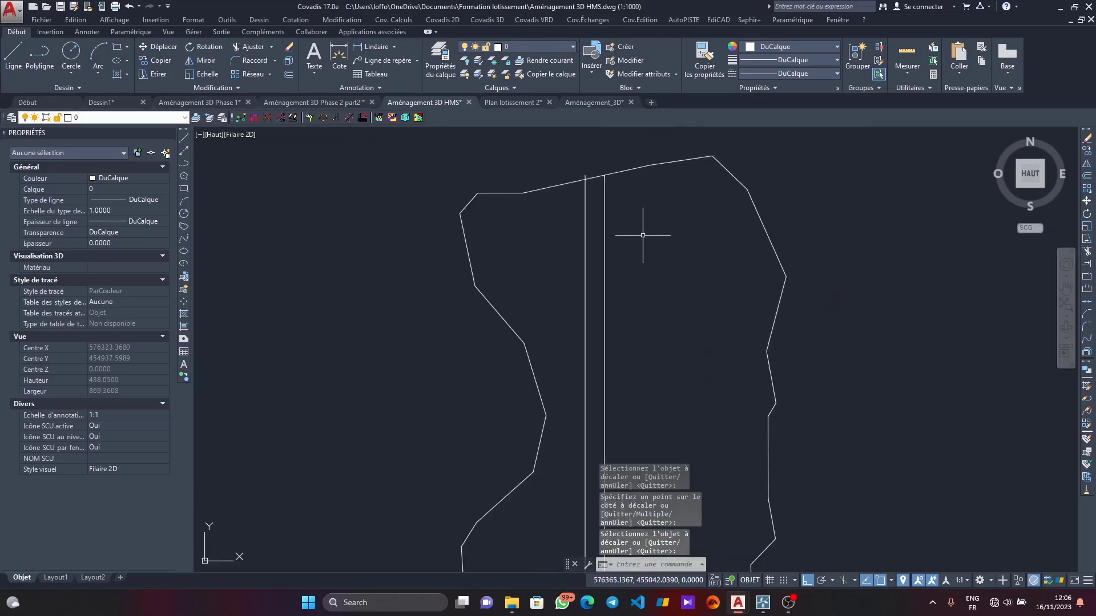
scroll(682, 276, "down", 3)
scroll(585, 284, "down", 5)
scroll(684, 279, "up", 5)
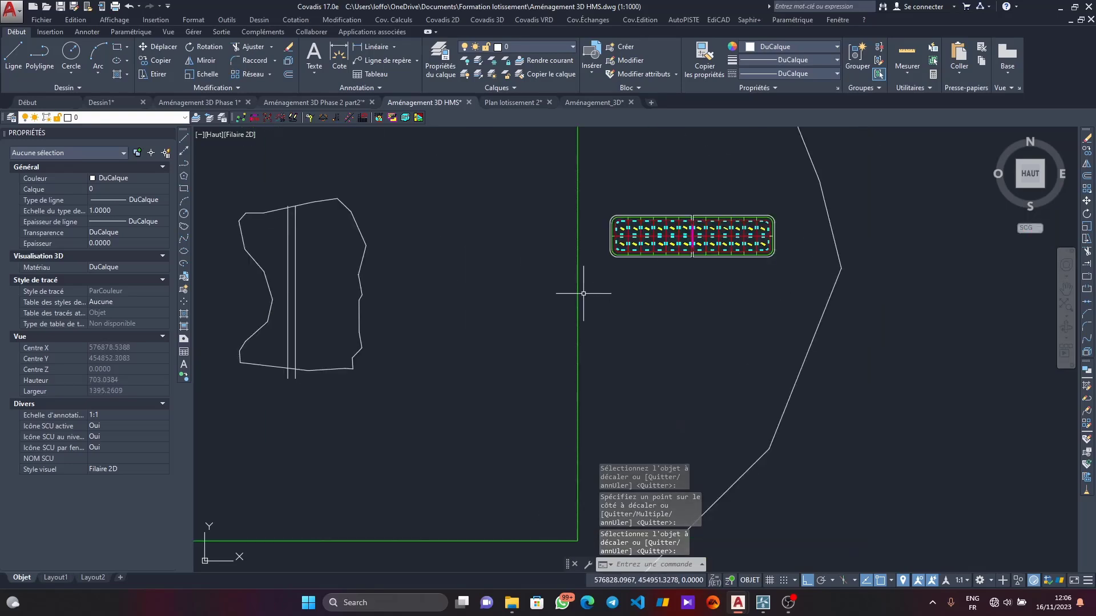
scroll(263, 221, "up", 4)
scroll(395, 205, "down", 4)
Step: Trim the west line's overhang at the north edge and both lines' overhangs at the south edge of the irregular outline
scroll(369, 211, "up", 4)
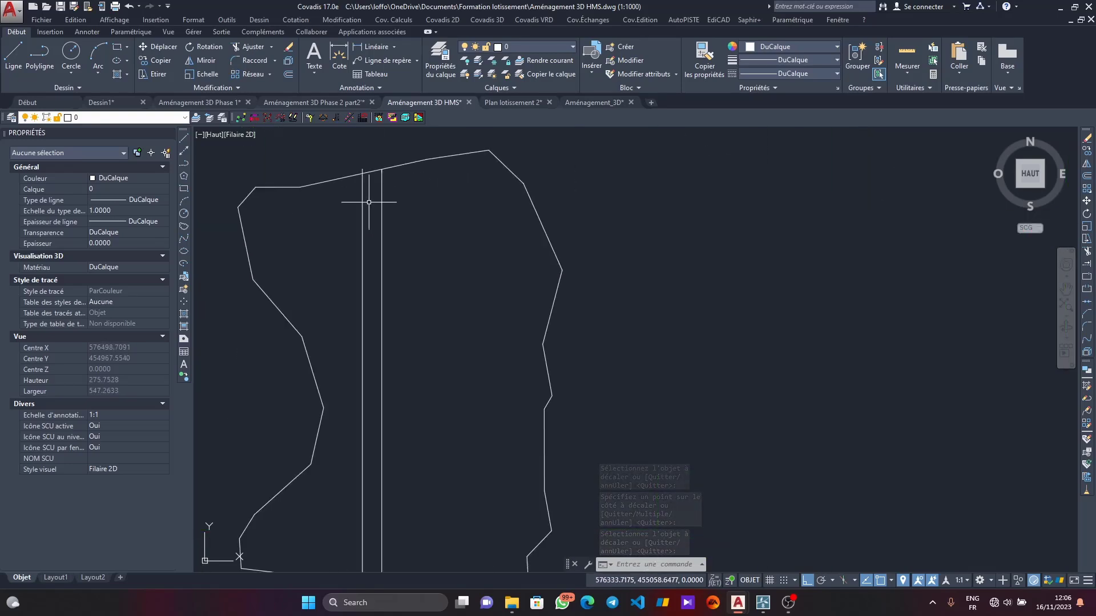
type("aj")
key("Return")
key("Return")
scroll(355, 177, "up", 5)
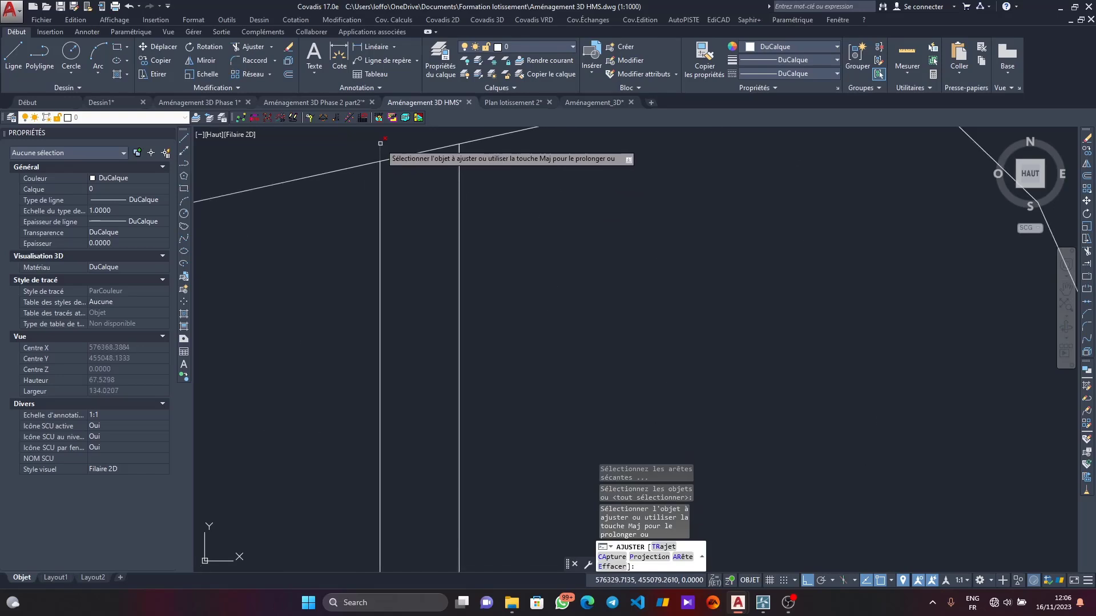
left_click(380, 143)
scroll(377, 410, "down", 6)
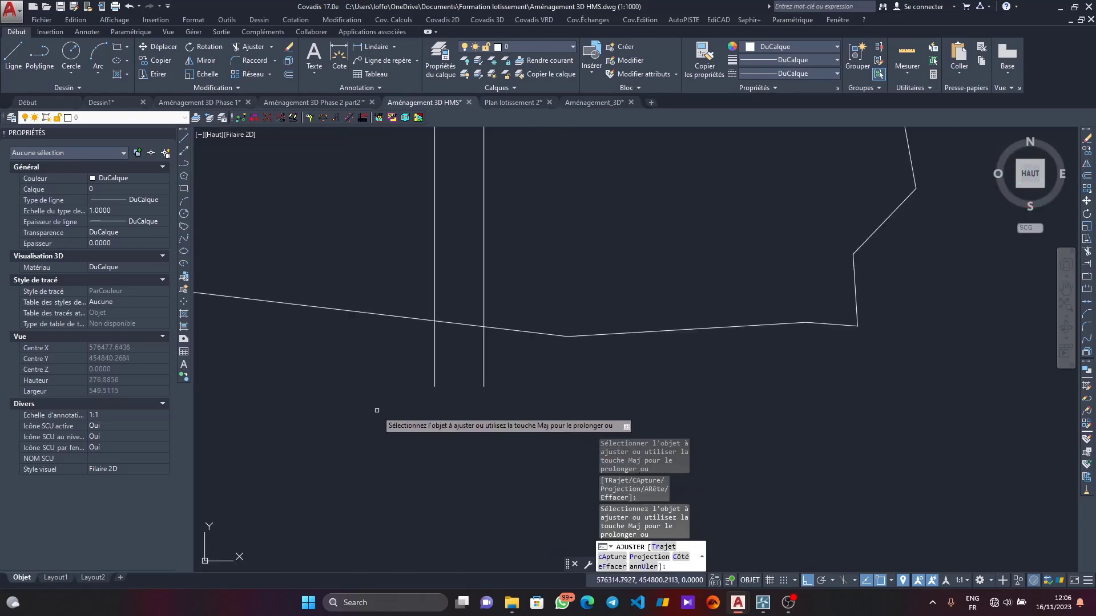
left_click(526, 410)
left_click(377, 350)
scroll(371, 375, "down", 9)
key("Escape")
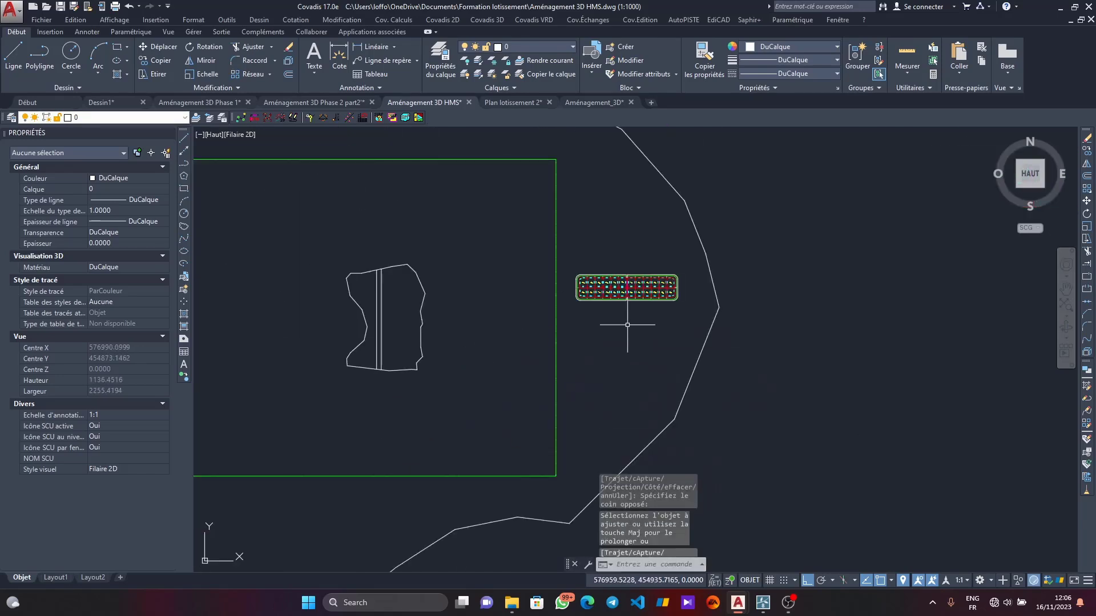
scroll(318, 308, "up", 4)
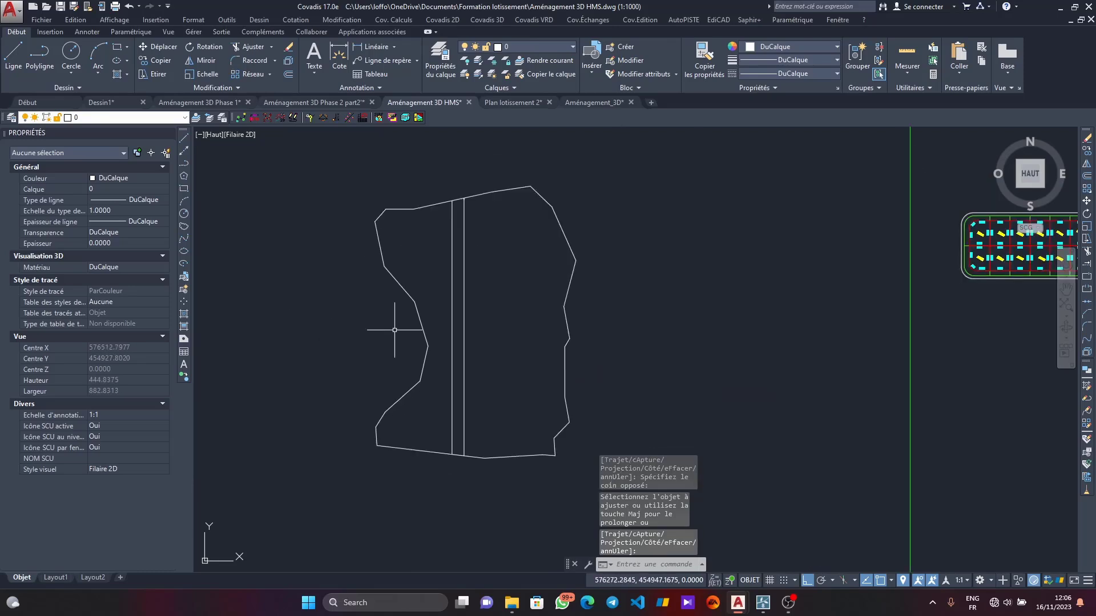
Step: Draw a horizontal polyline from the strip's east line to just beyond the site's east edge, at the outline's small notch
left_click(36, 62)
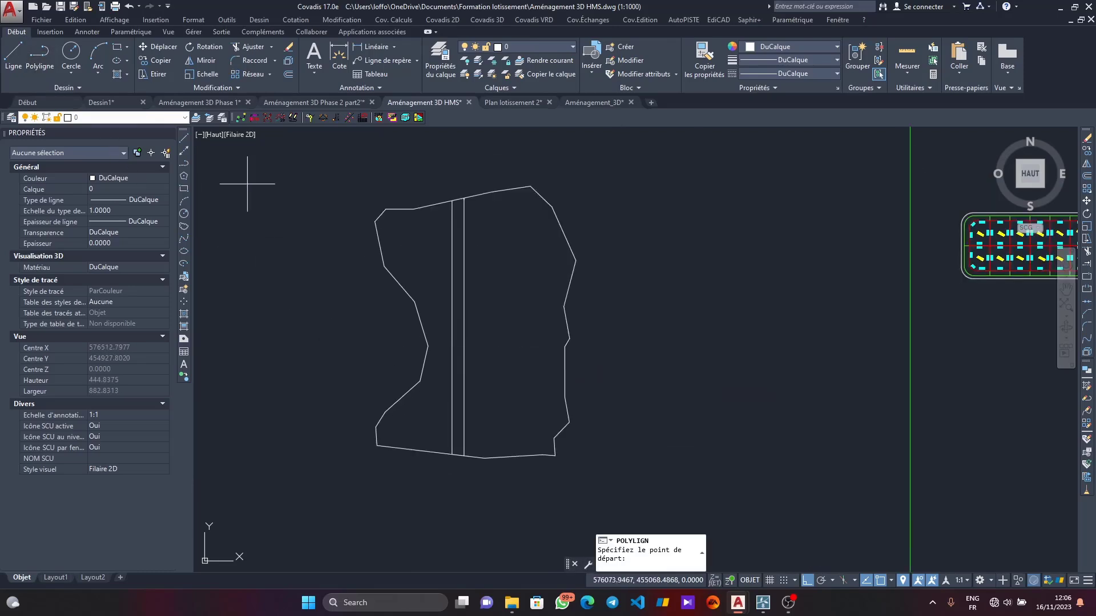
scroll(465, 345, "up", 4)
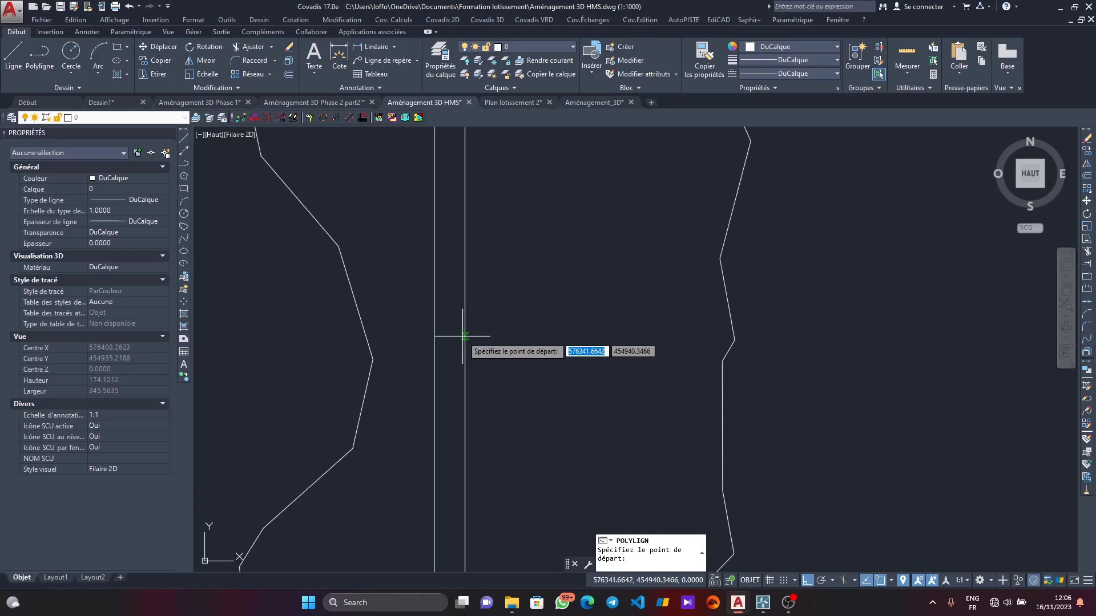
left_click(465, 364)
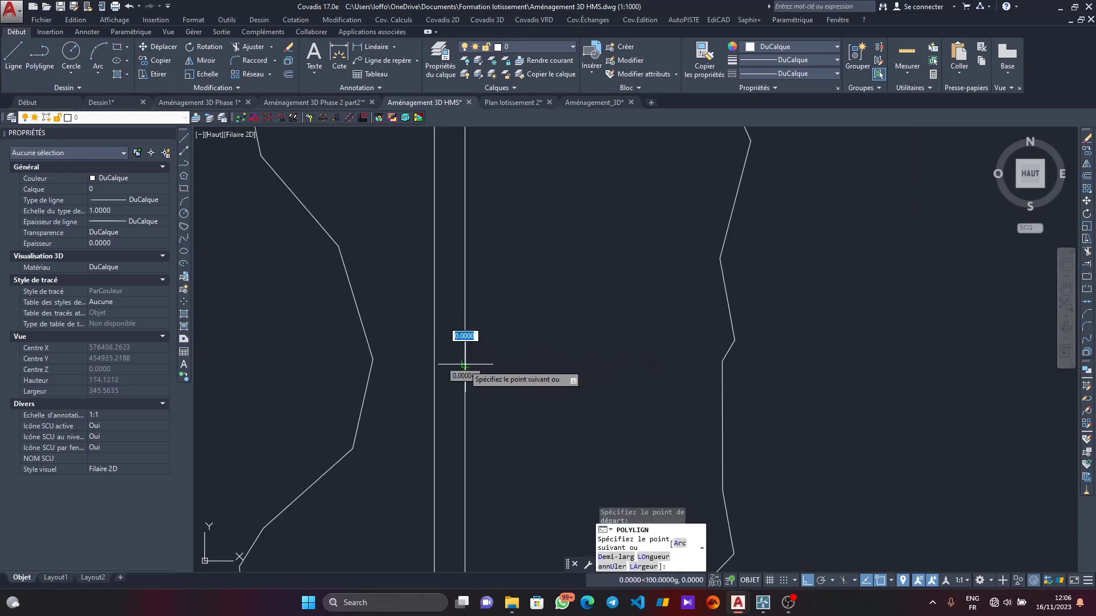
left_click(740, 365)
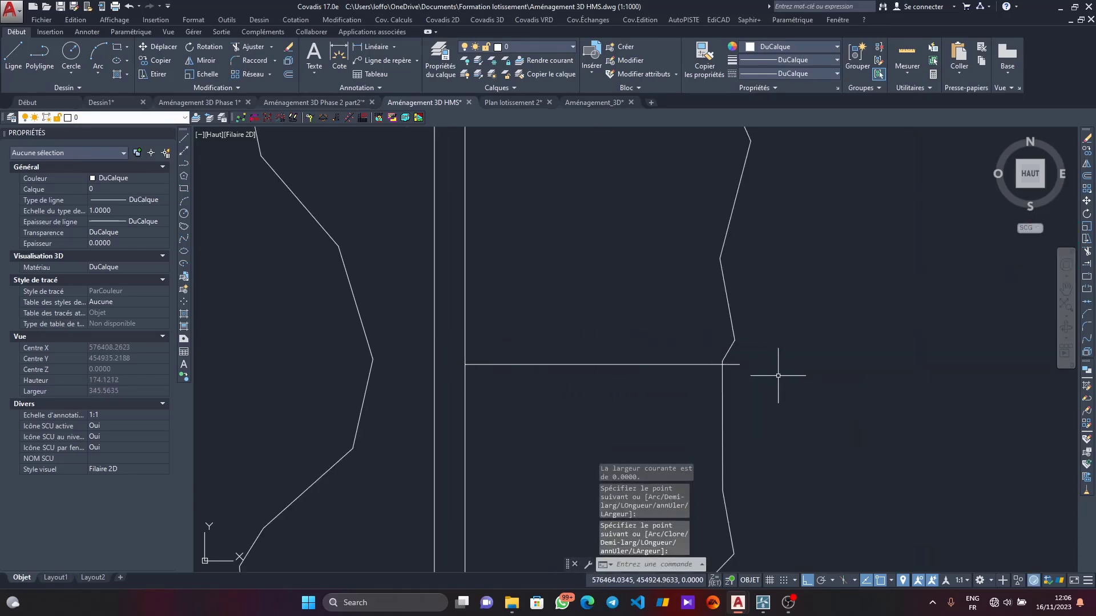
Step: Offset the horizontal polyline by 8 toward the north to form a parallel pair
type("dc")
key("Return")
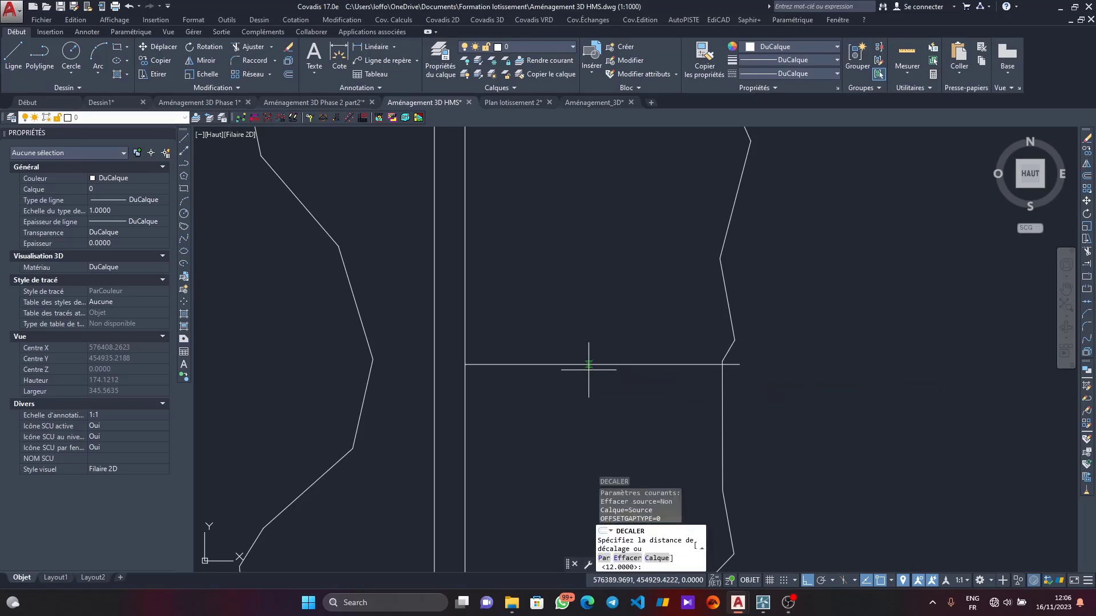
type("8")
key("Return")
left_click(562, 364)
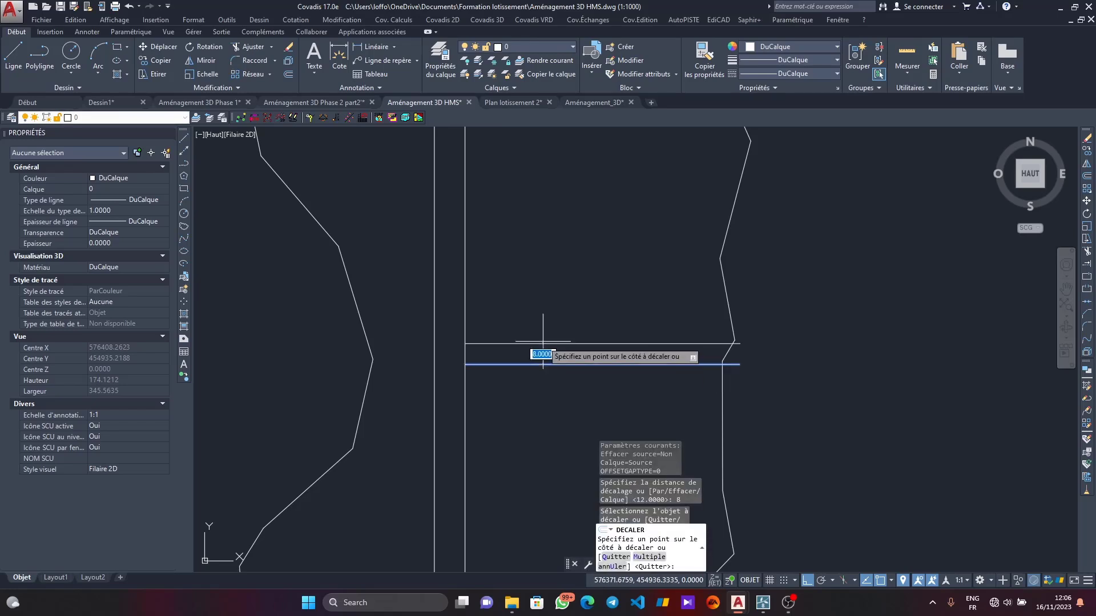
left_click(543, 342)
key("Return")
Step: Examine the divided irregular site and compare it with the finished plot block to the east
scroll(502, 345, "up", 3)
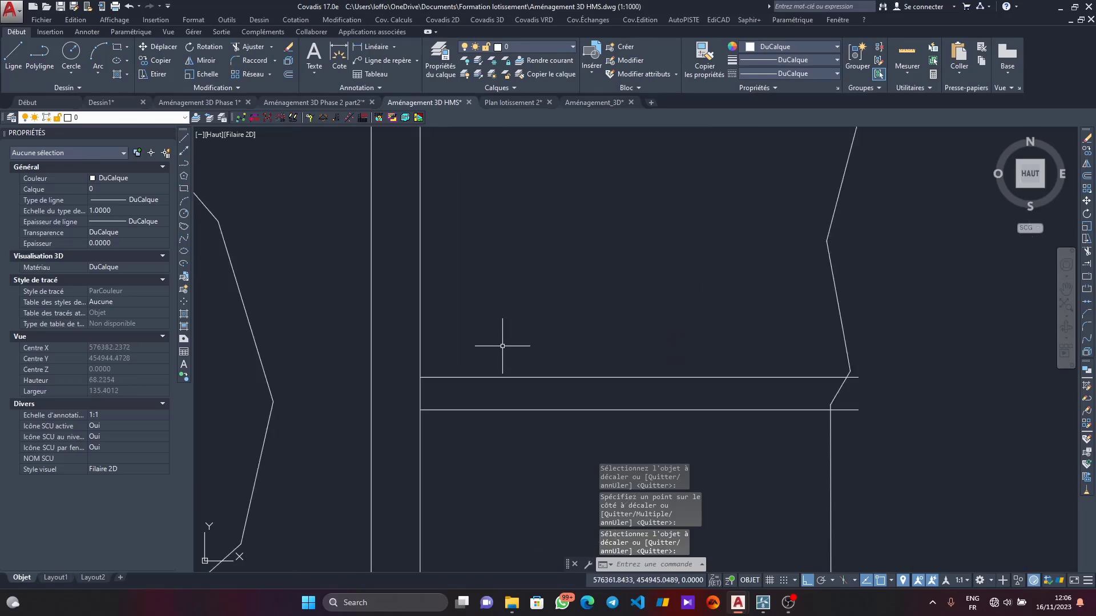
scroll(502, 346, "down", 5)
scroll(482, 365, "up", 8)
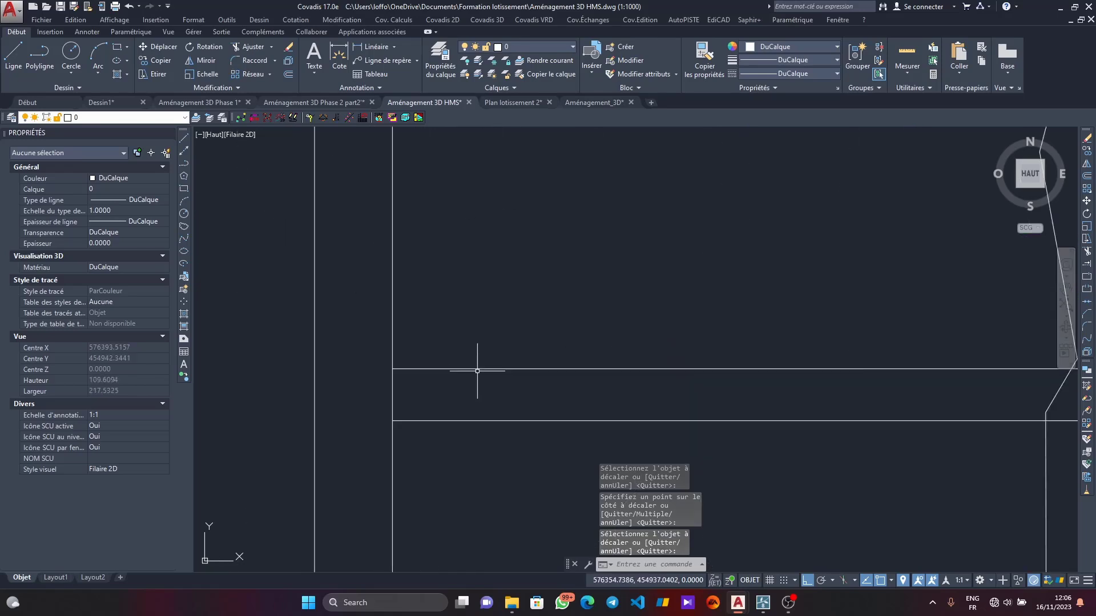
scroll(477, 371, "down", 8)
scroll(911, 321, "up", 3)
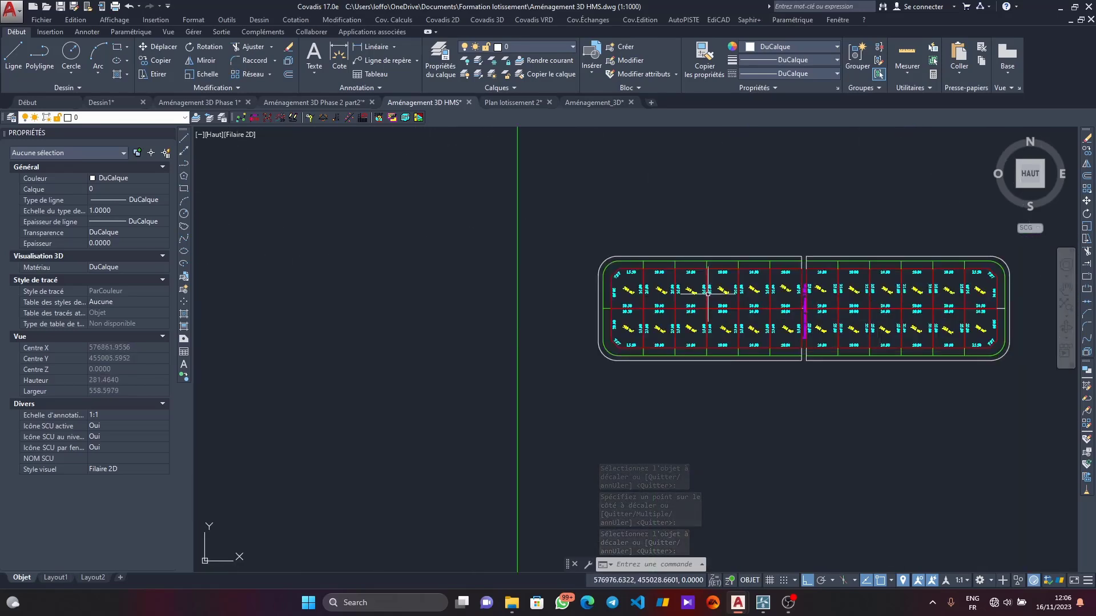
scroll(832, 303, "down", 6)
scroll(742, 286, "up", 7)
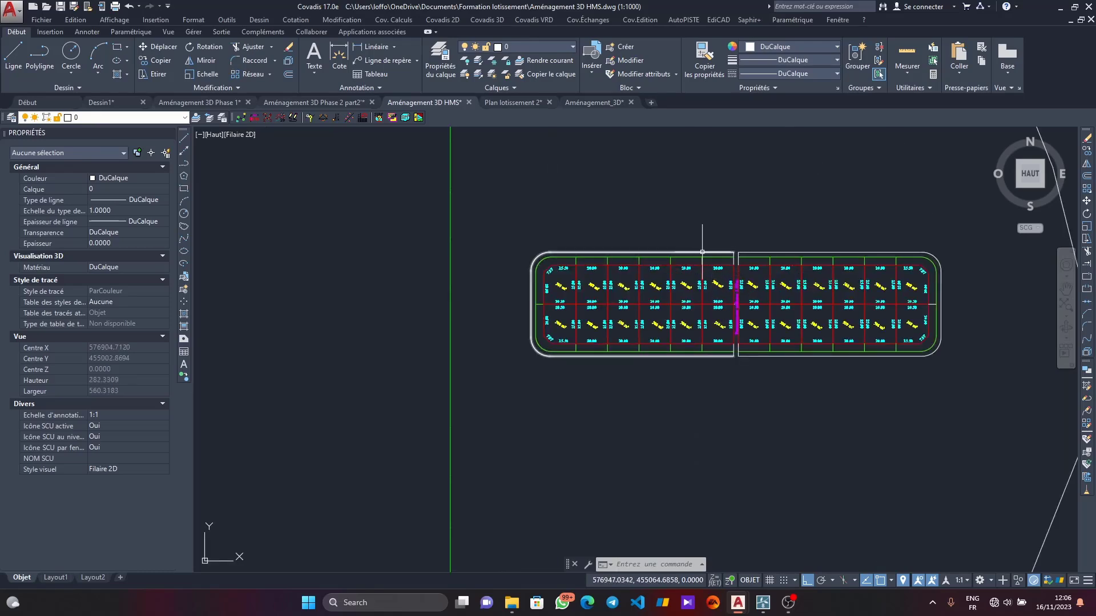
scroll(647, 252, "down", 4)
left_click(804, 295)
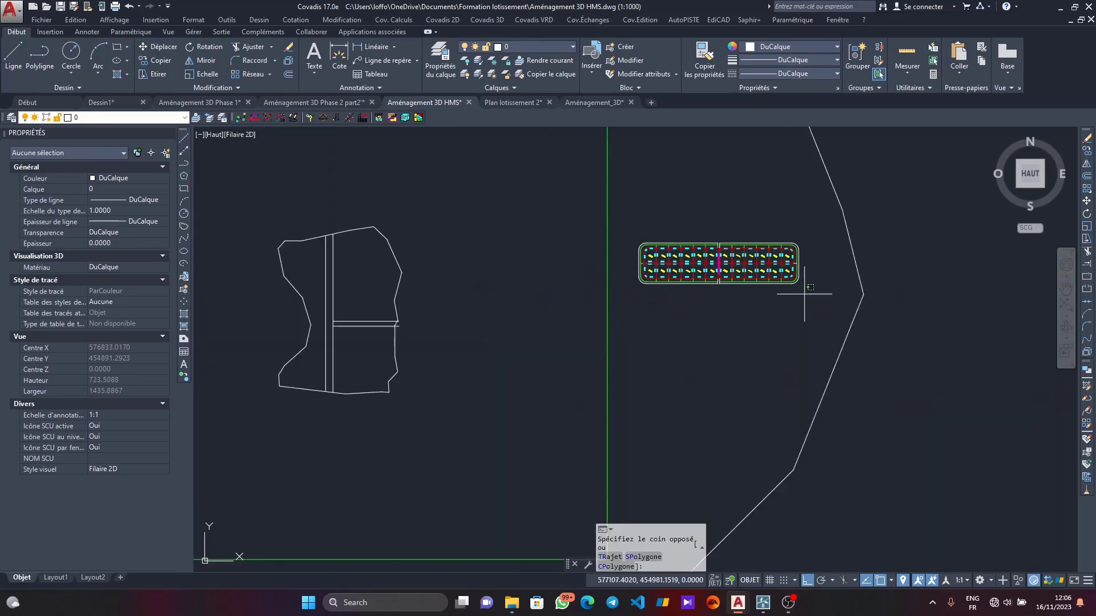
left_click(766, 294)
scroll(662, 265, "up", 2)
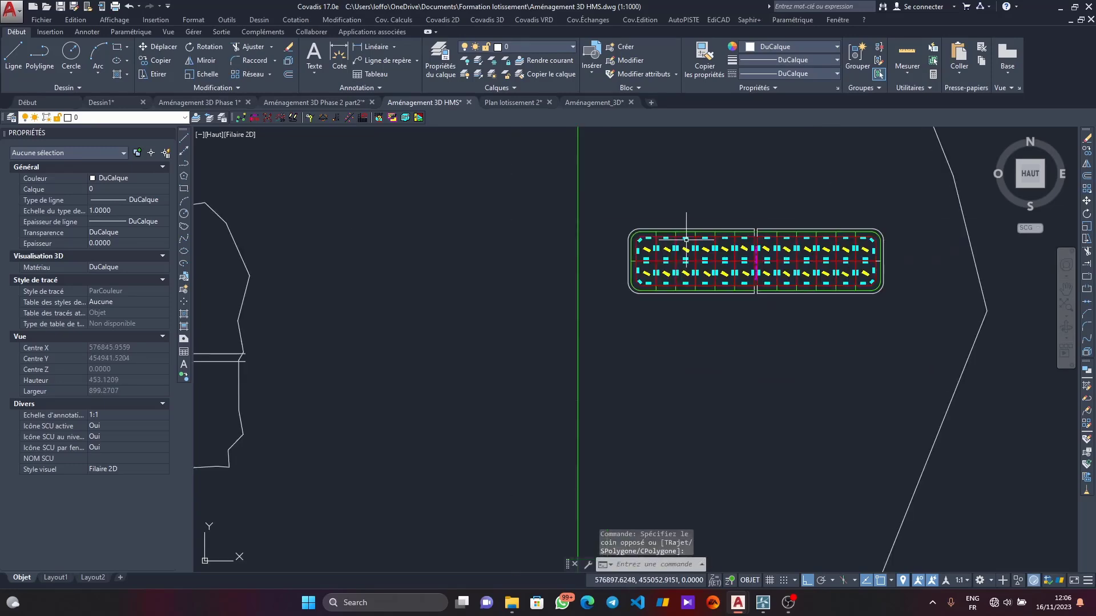
scroll(692, 239, "down", 2)
scroll(728, 279, "up", 3)
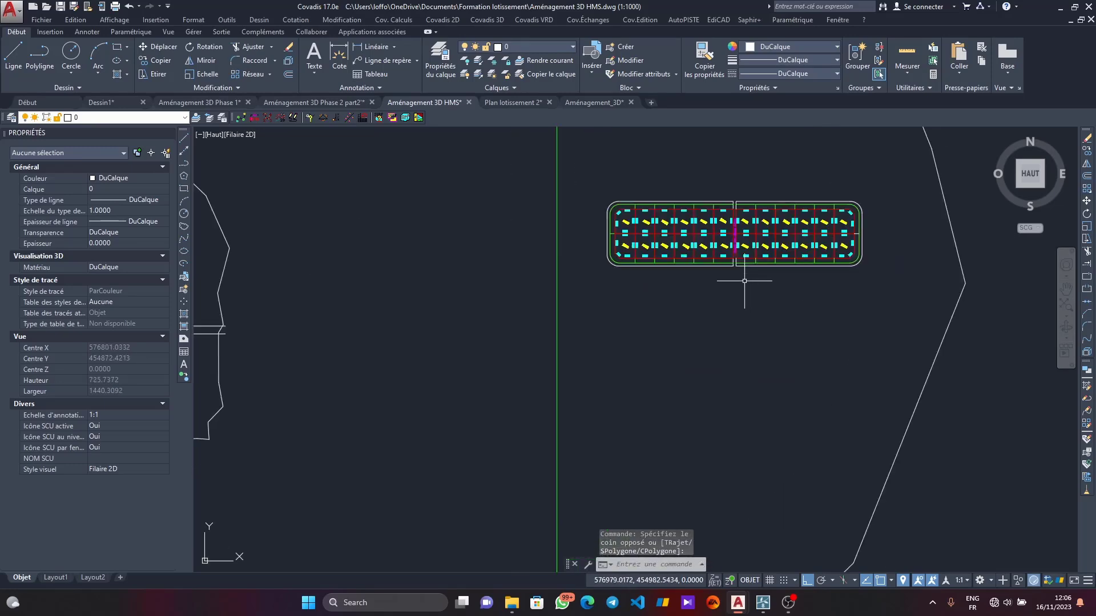
scroll(741, 302, "down", 3)
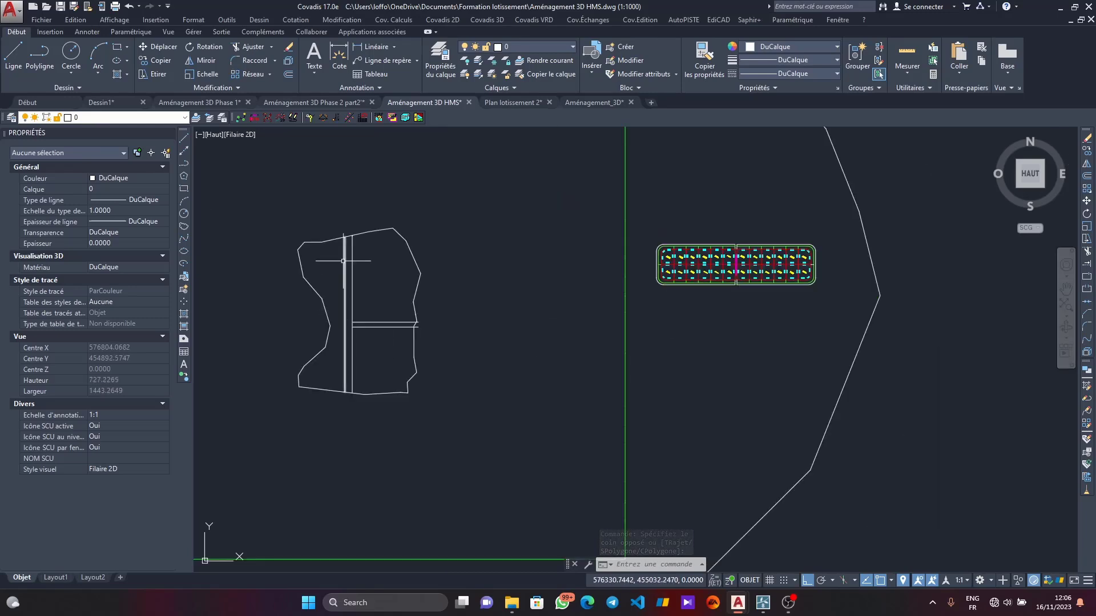
scroll(391, 254, "up", 4)
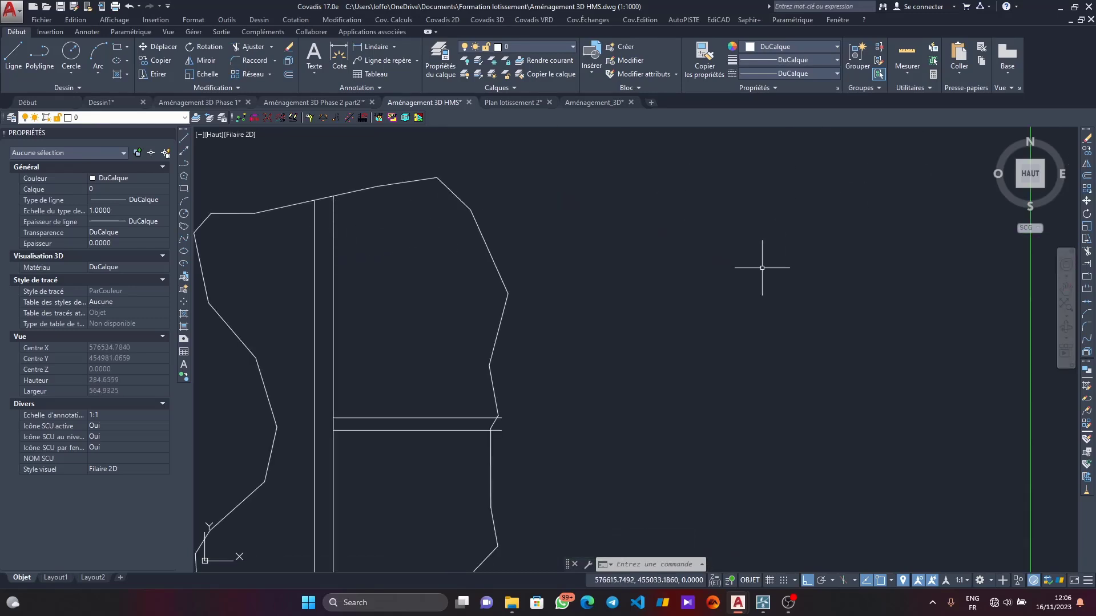
scroll(761, 268, "down", 4)
Step: Copy the plot block's west half, based on the middle of its rounded end, into the open area east of the irregular site
scroll(943, 251, "up", 2)
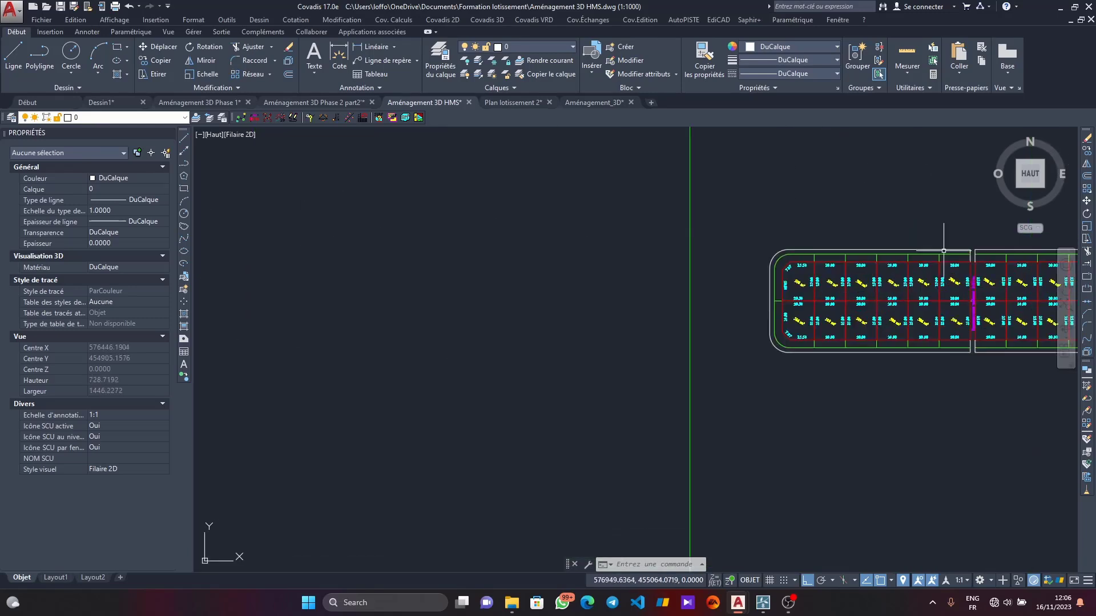
left_click(974, 221)
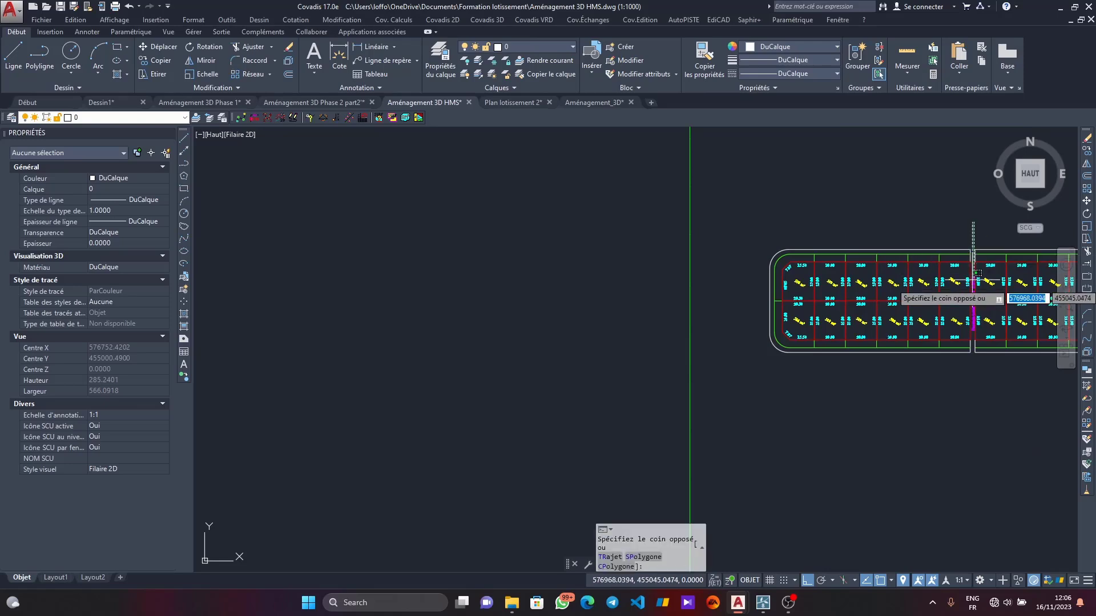
left_click(777, 342)
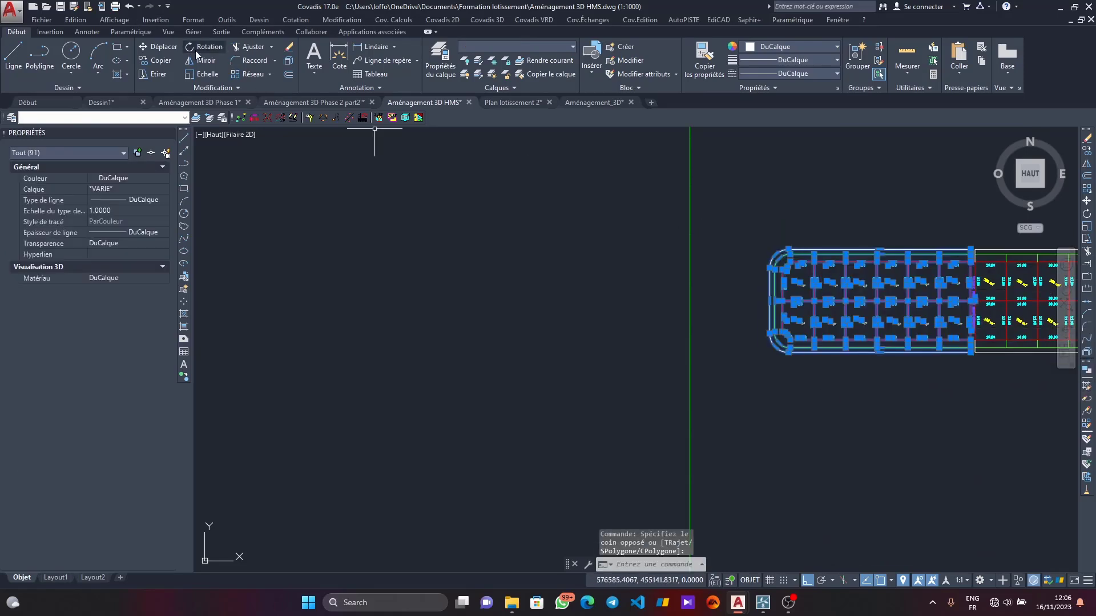
left_click(161, 60)
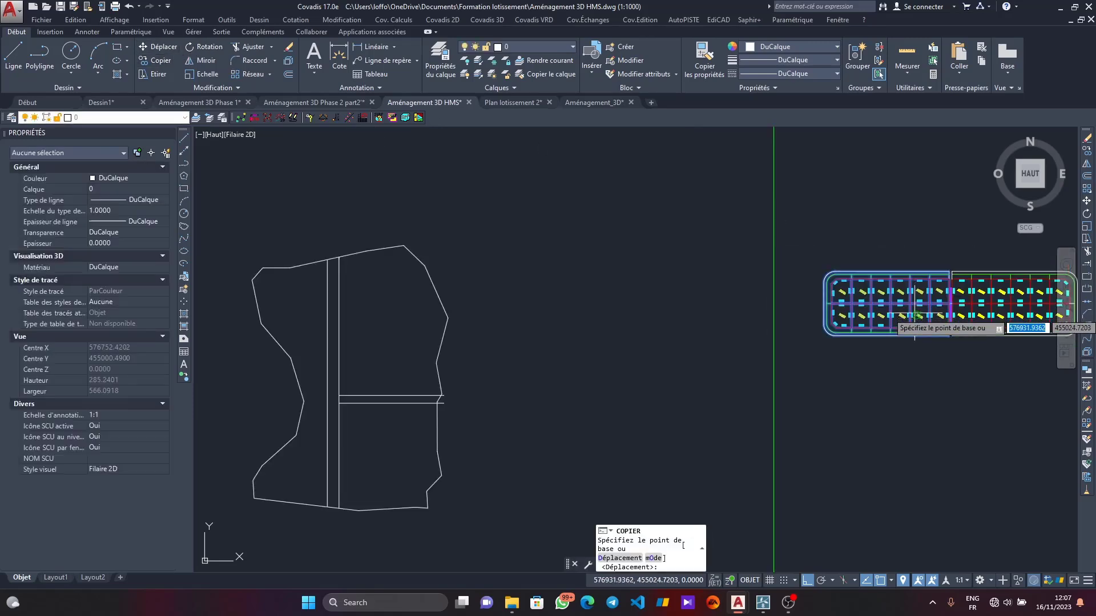
scroll(807, 323, "up", 4)
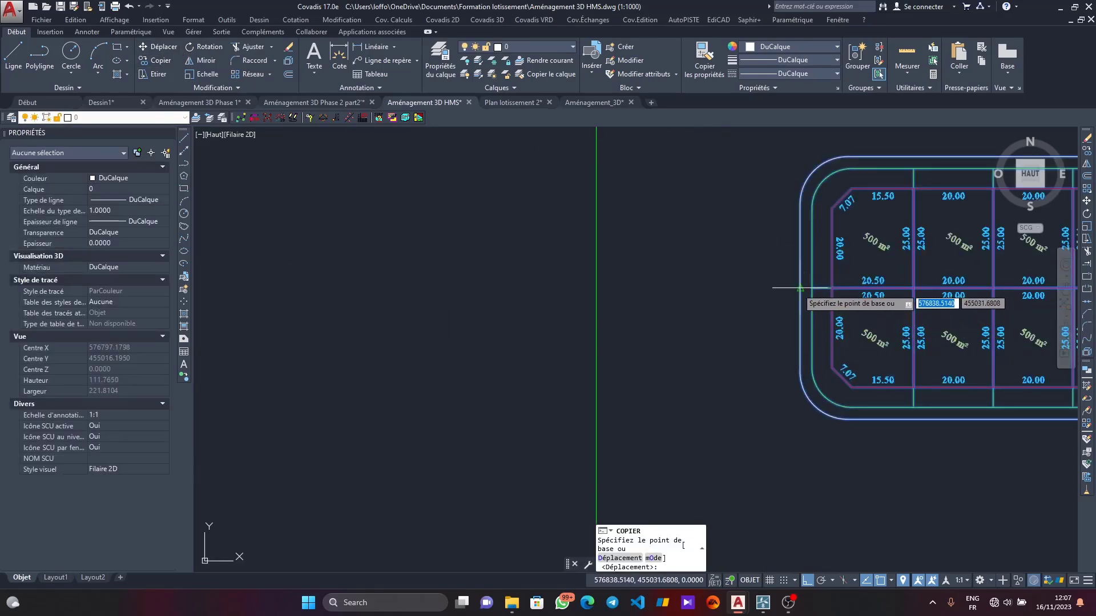
left_click(801, 288)
scroll(802, 287, "down", 4)
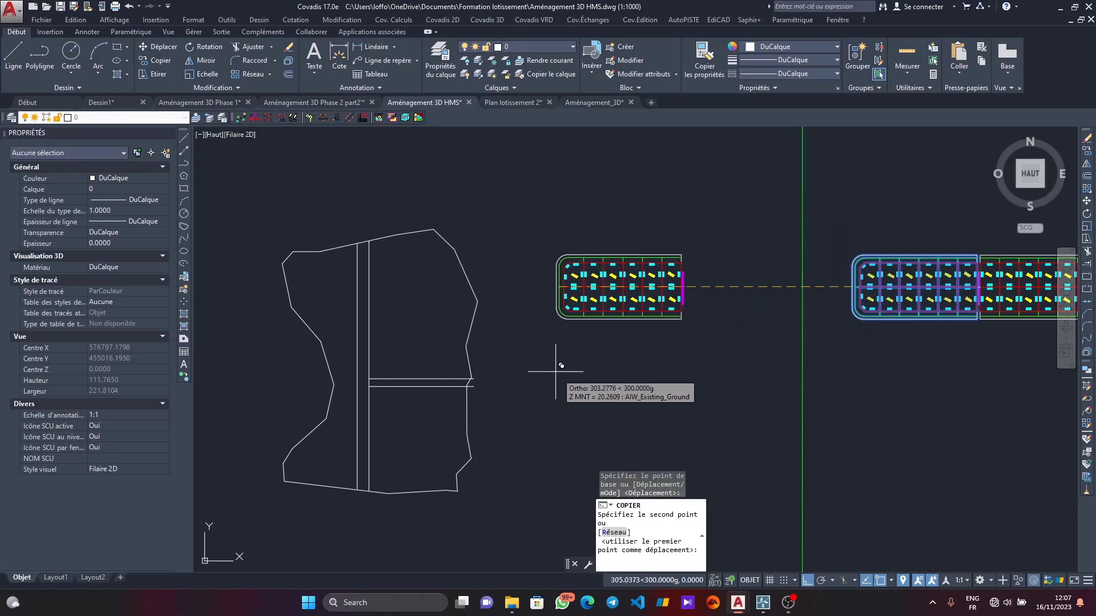
left_click(529, 341)
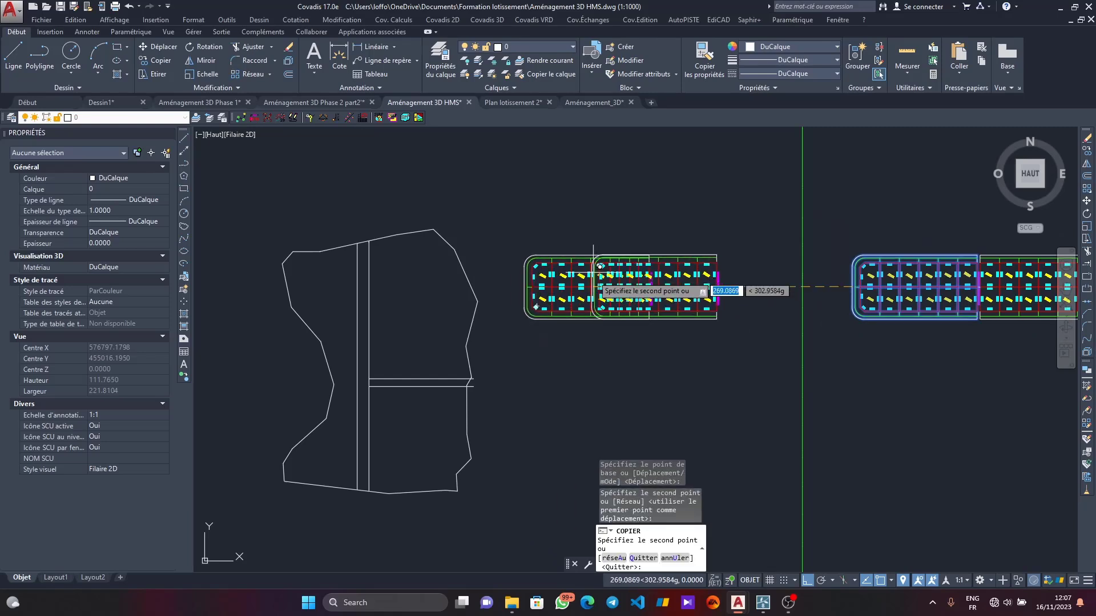
key("Escape")
Step: Rotate the copied half-block a quarter turn about the middle of its rounded end, so that end faces south
left_click(709, 345)
left_click(513, 229)
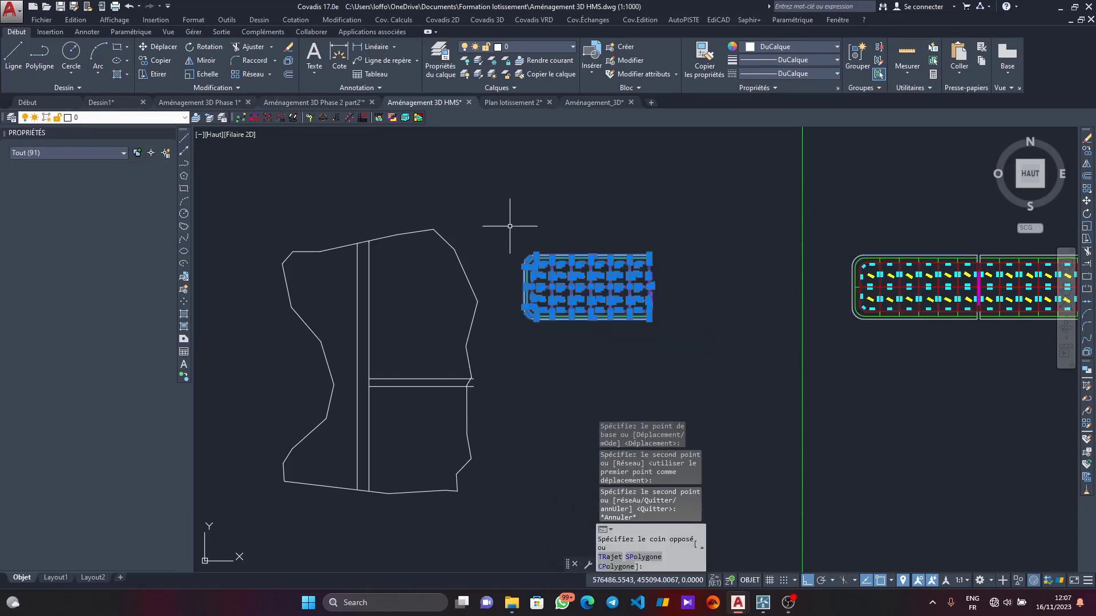
left_click(195, 49)
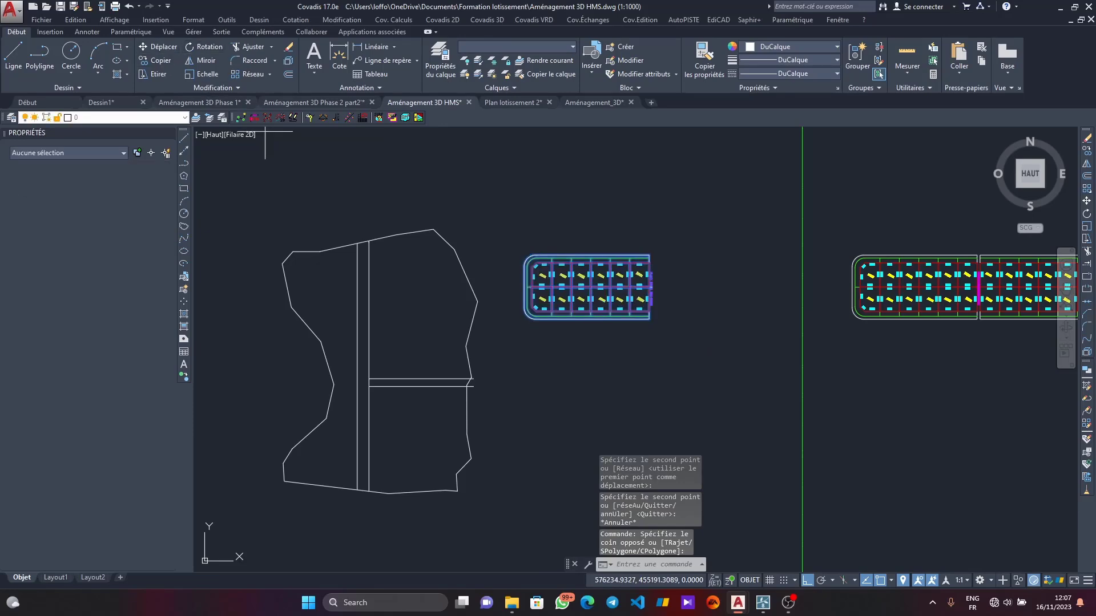
scroll(526, 287, "up", 4)
left_click(527, 287)
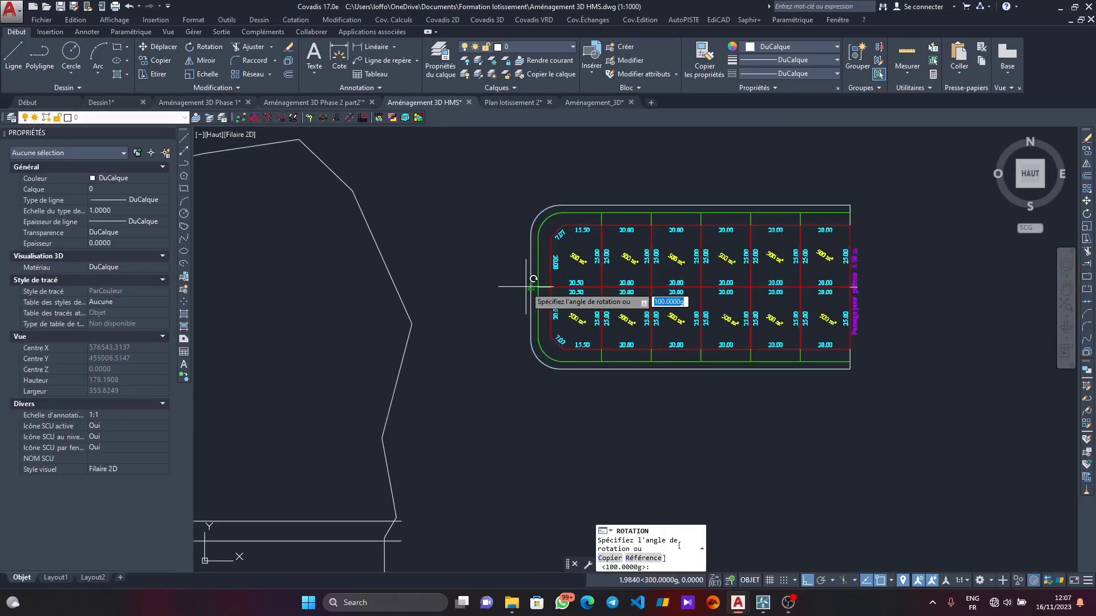
left_click(473, 318)
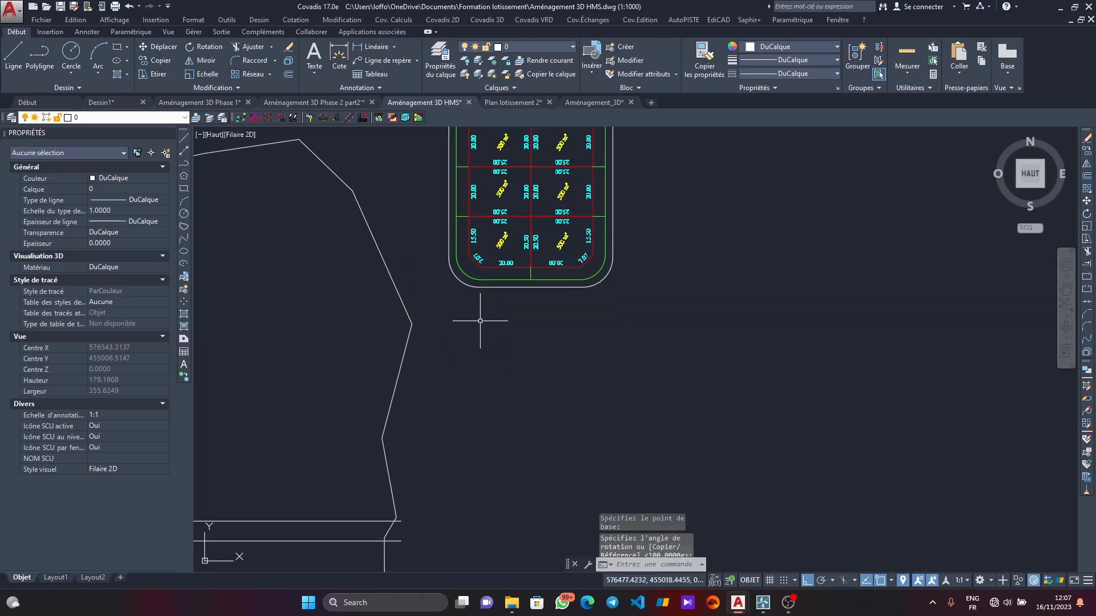
Step: Copy the rotated half-block by its projected southwest corner to the junction of the vertical strip's east line and the upper horizontal line
scroll(570, 311, "down", 4)
left_click(593, 314)
left_click(504, 163)
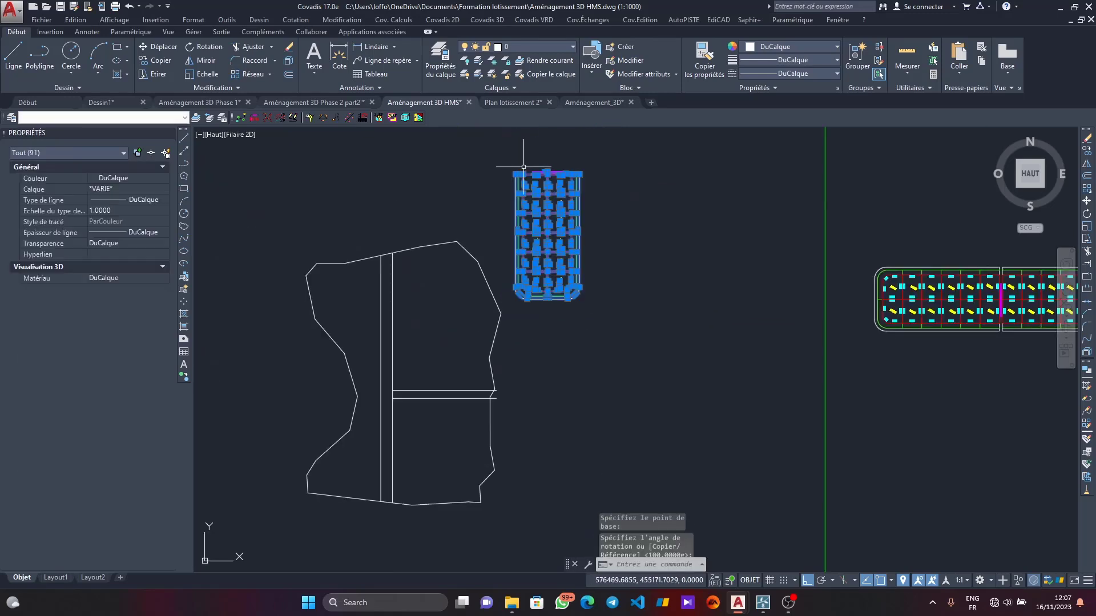
left_click(153, 61)
scroll(531, 313, "up", 2)
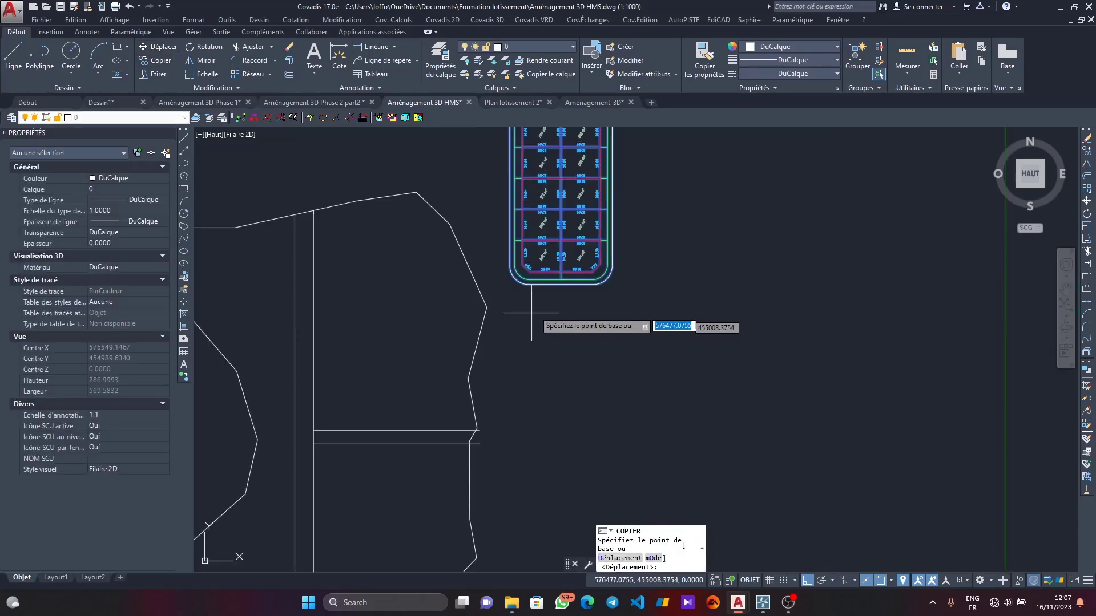
scroll(516, 296, "up", 2)
mouse_move(533, 281)
middle_mouse_down()
mouse_move(543, 272)
mouse_move(523, 276)
middle_mouse_up()
scroll(543, 272, "down", 2)
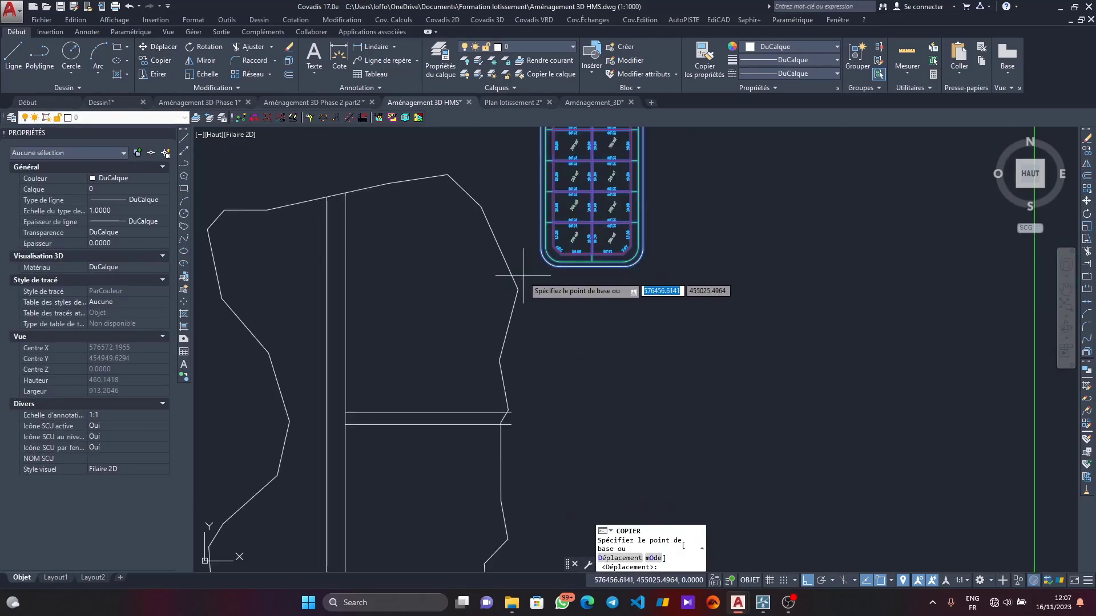
scroll(522, 276, "up", 4)
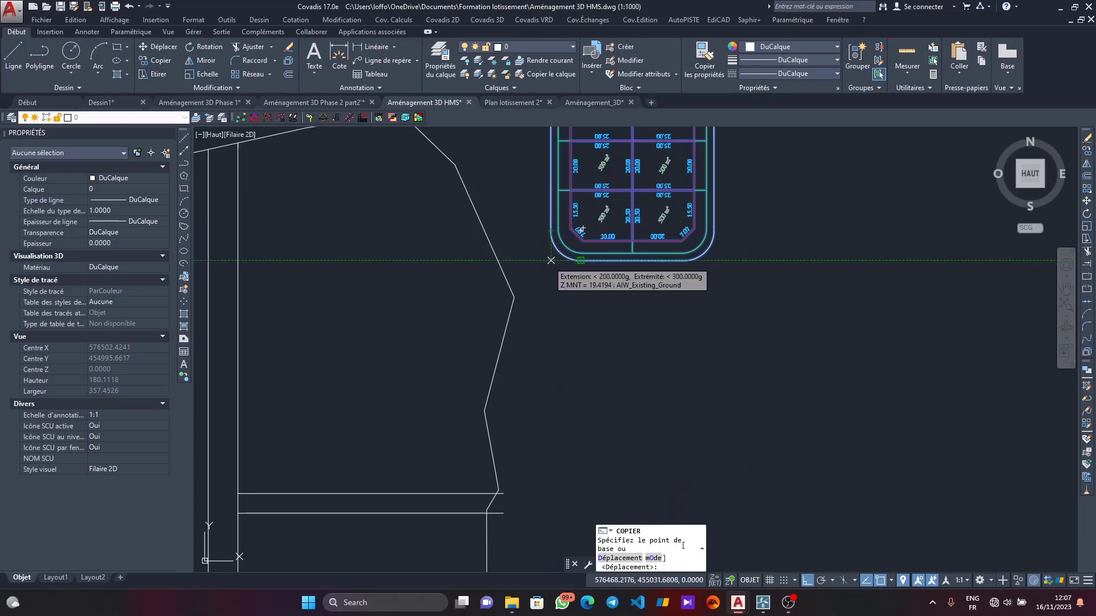
left_click(551, 260)
scroll(593, 283, "down", 4)
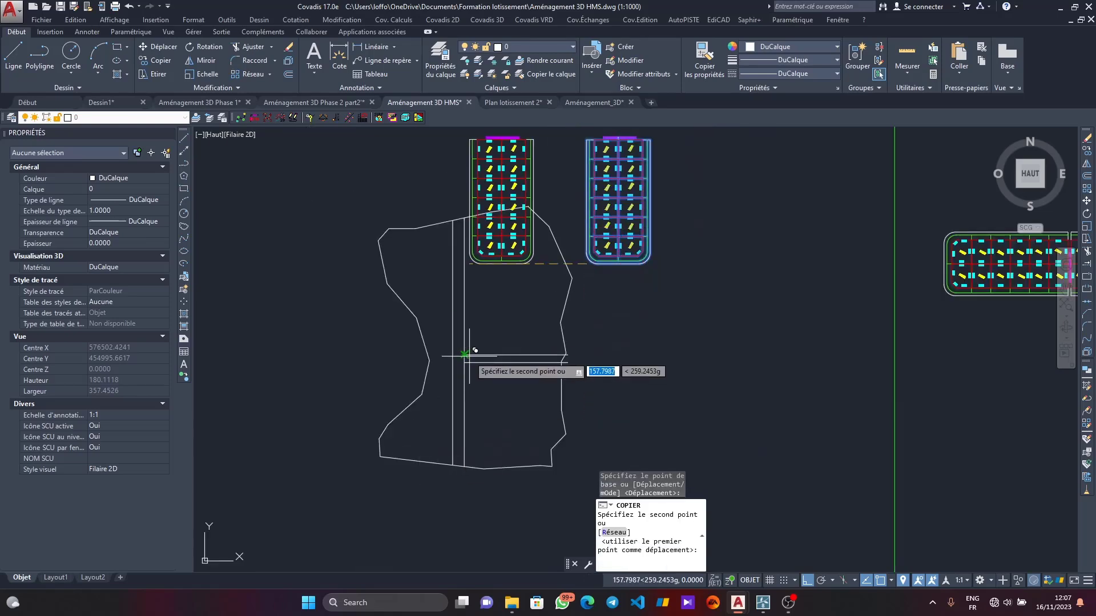
left_click(466, 354)
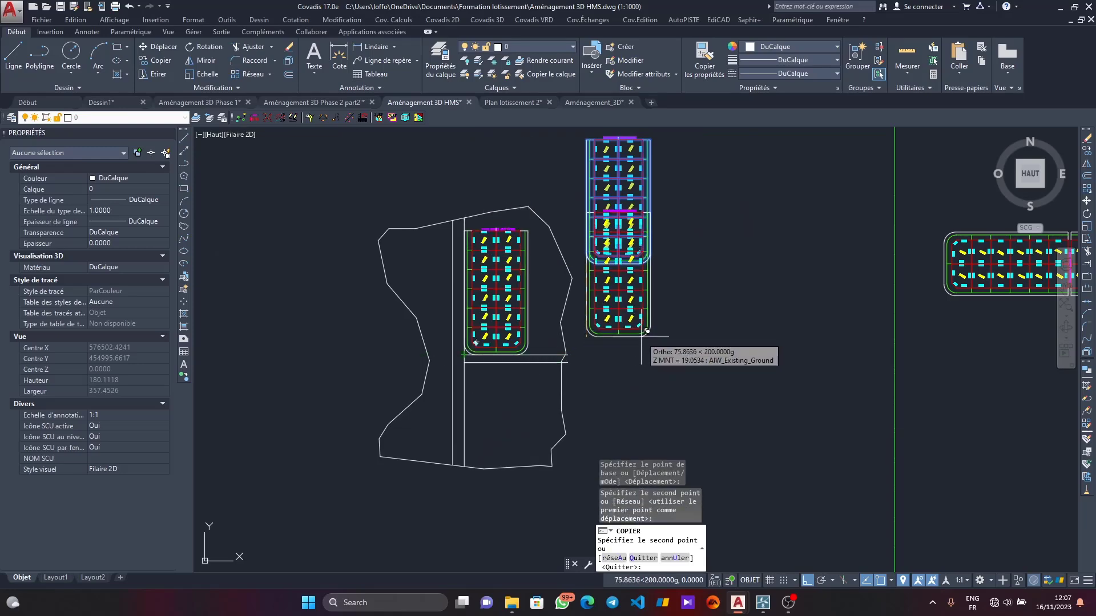
key("Escape")
scroll(480, 371, "up", 3)
scroll(471, 341, "down", 3)
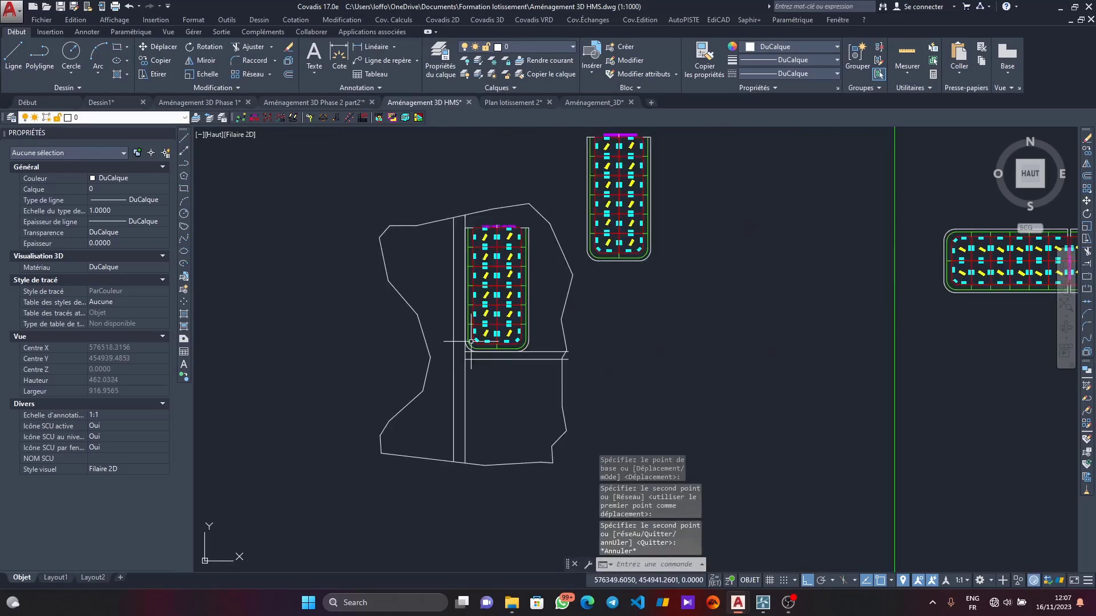
left_click(529, 46)
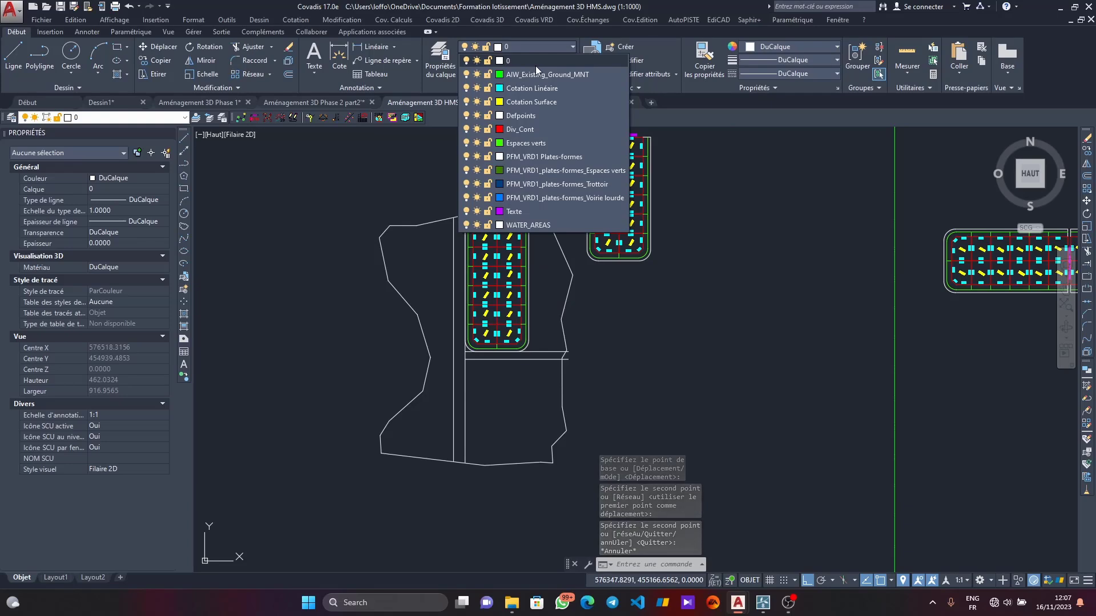
left_click(449, 69)
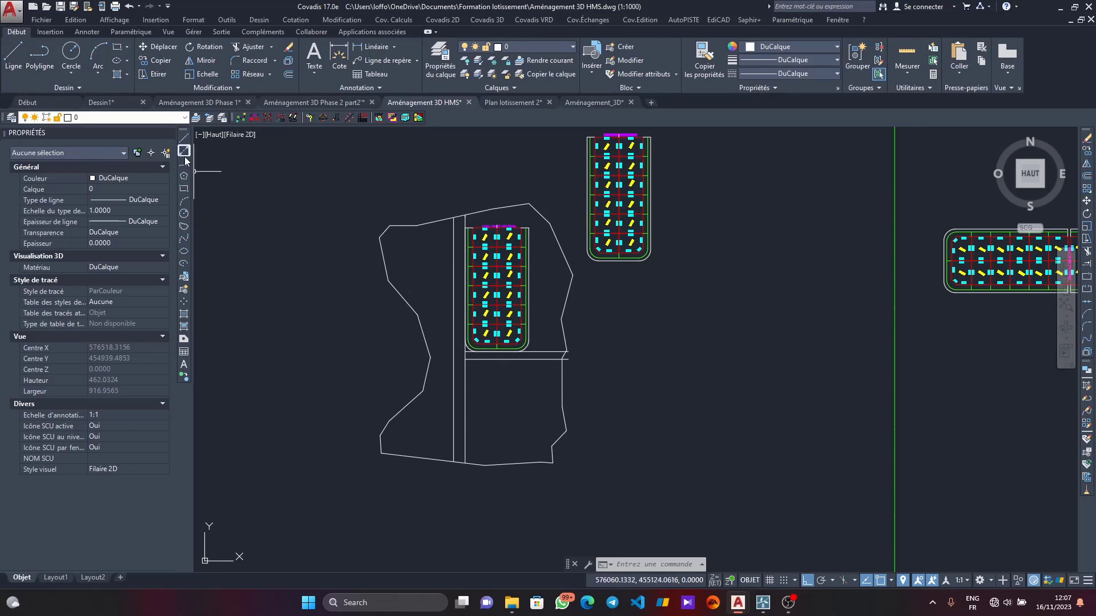
Step: Draw two horizontal construction lines through the west ends of the upper and lower horizontal lines, on the vertical strip's east line
scroll(452, 377, "up", 2)
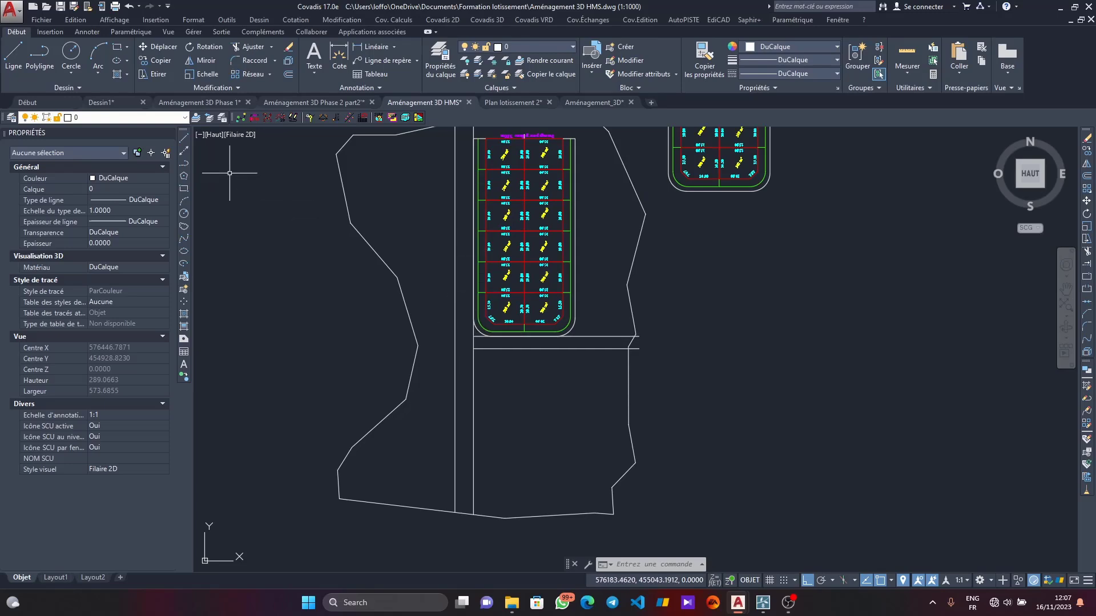
left_click(183, 152)
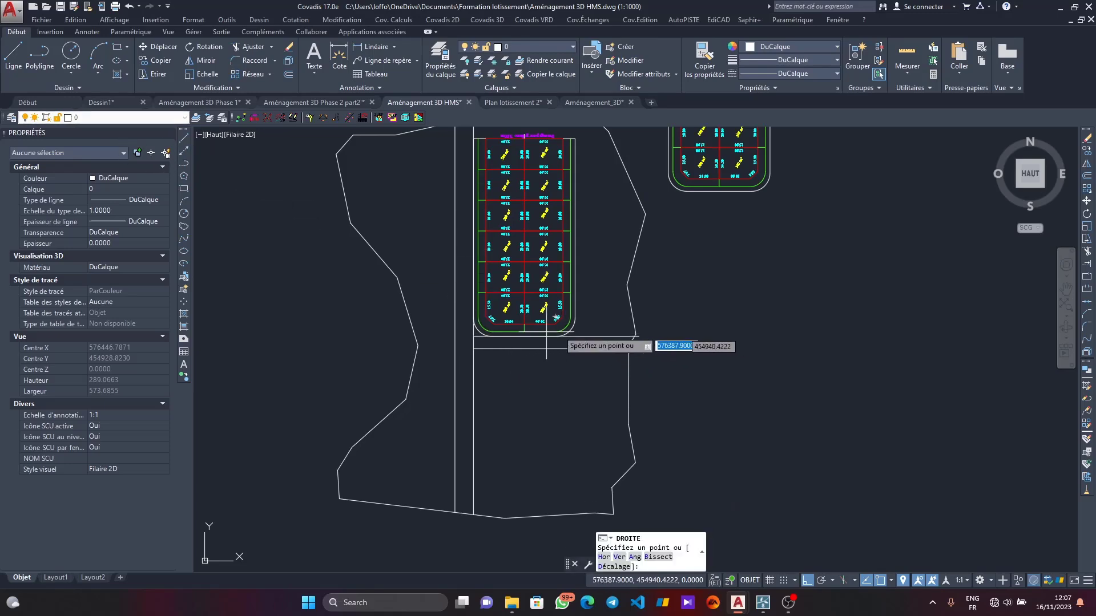
type("h")
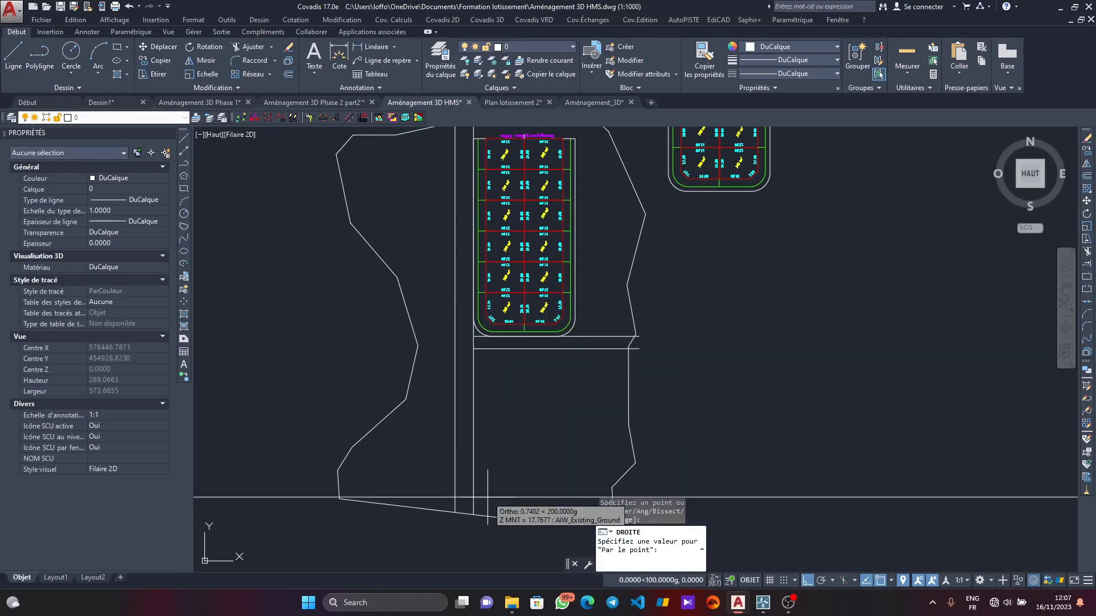
key("Return")
left_click(473, 336)
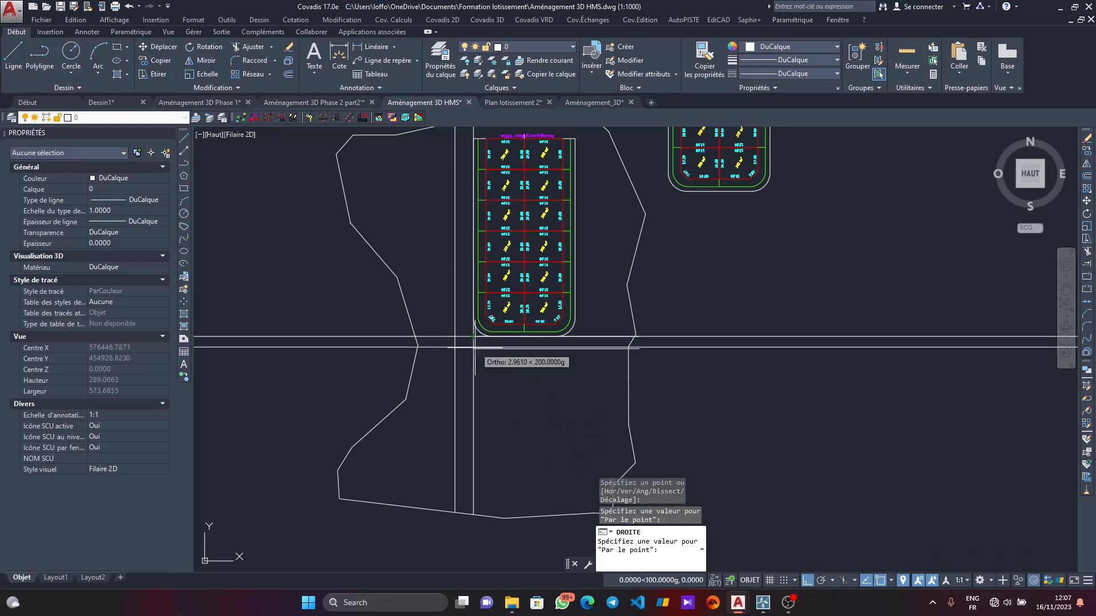
left_click(474, 348)
key("Escape")
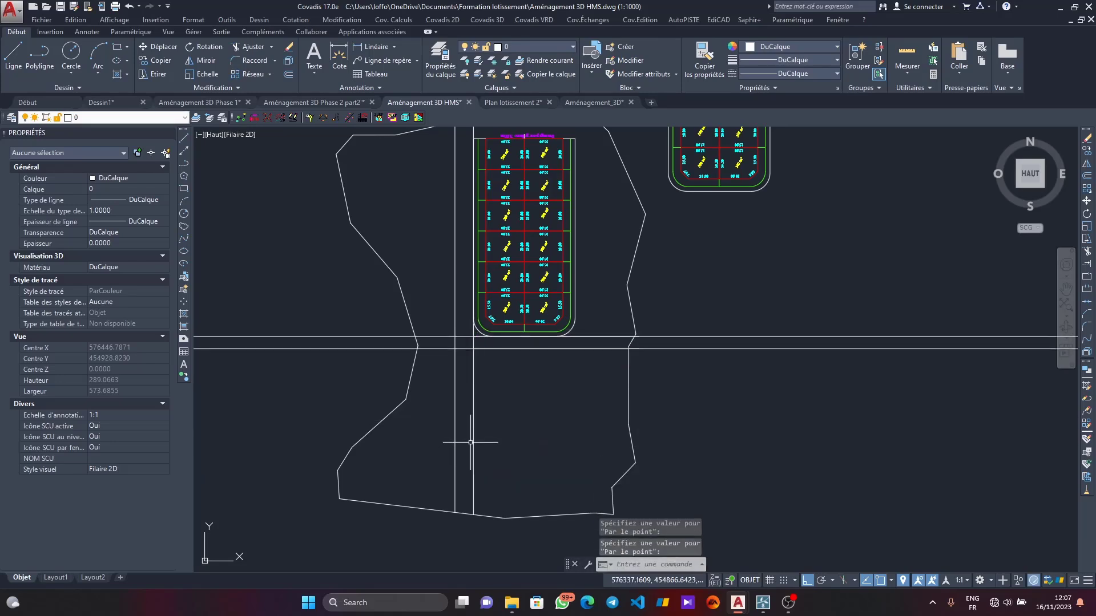
Step: Rotate the upper horizontal construction line to vertical about its junction with the vertical strip's east line
left_click(439, 336)
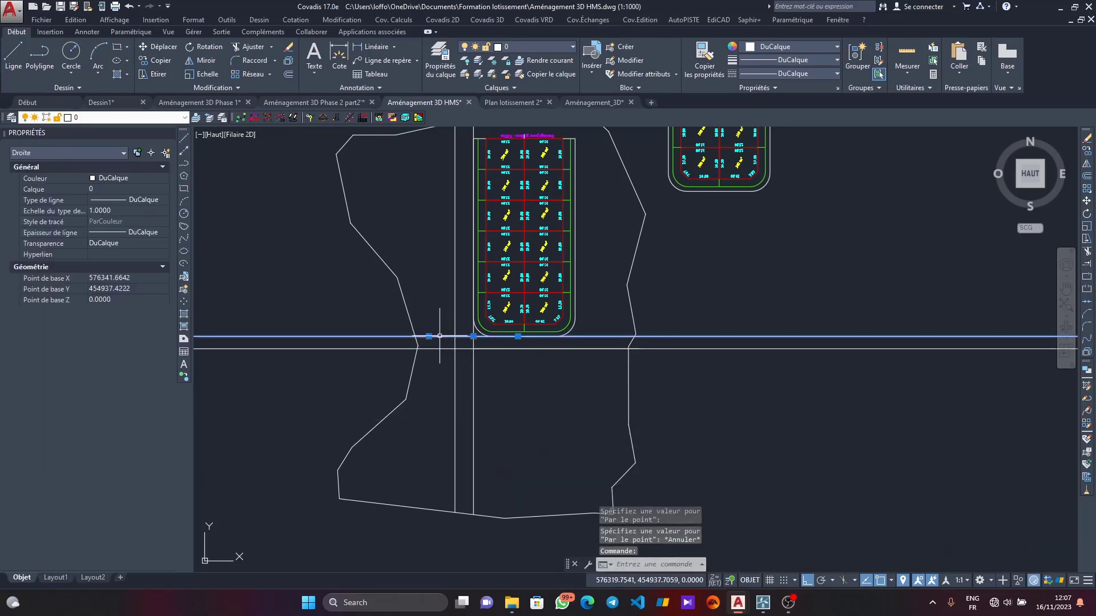
left_click(204, 48)
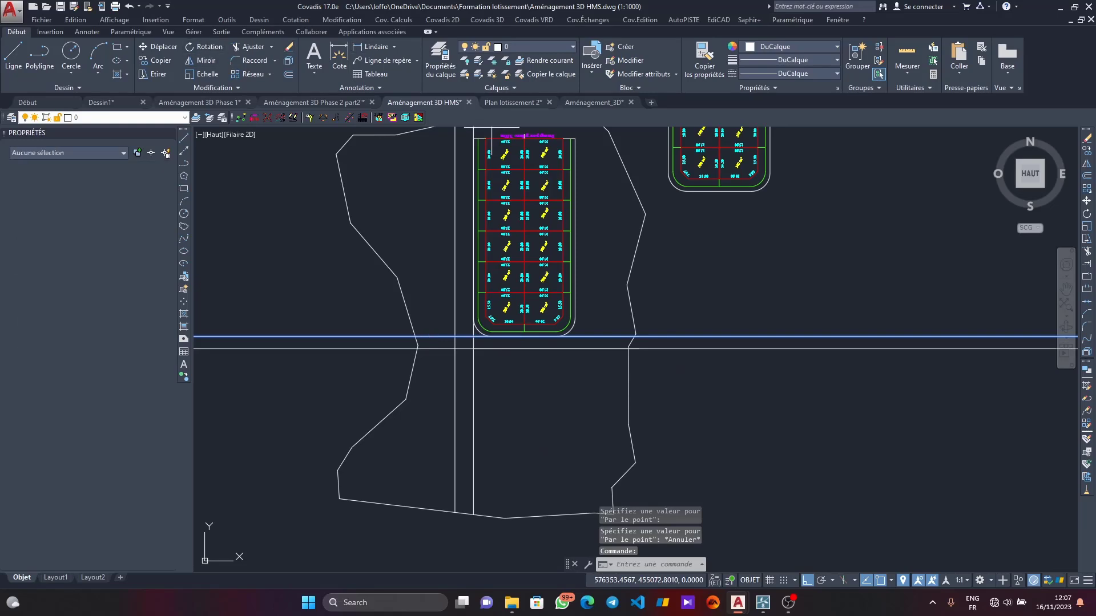
left_click(473, 349)
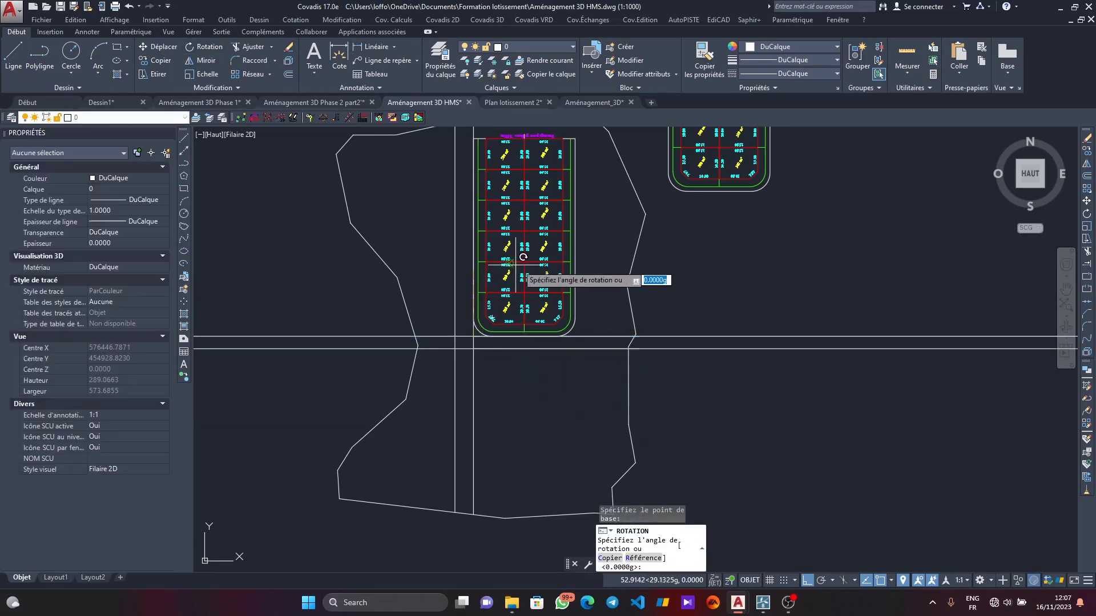
left_click(592, 431)
scroll(573, 456, "down", 4)
key("F1")
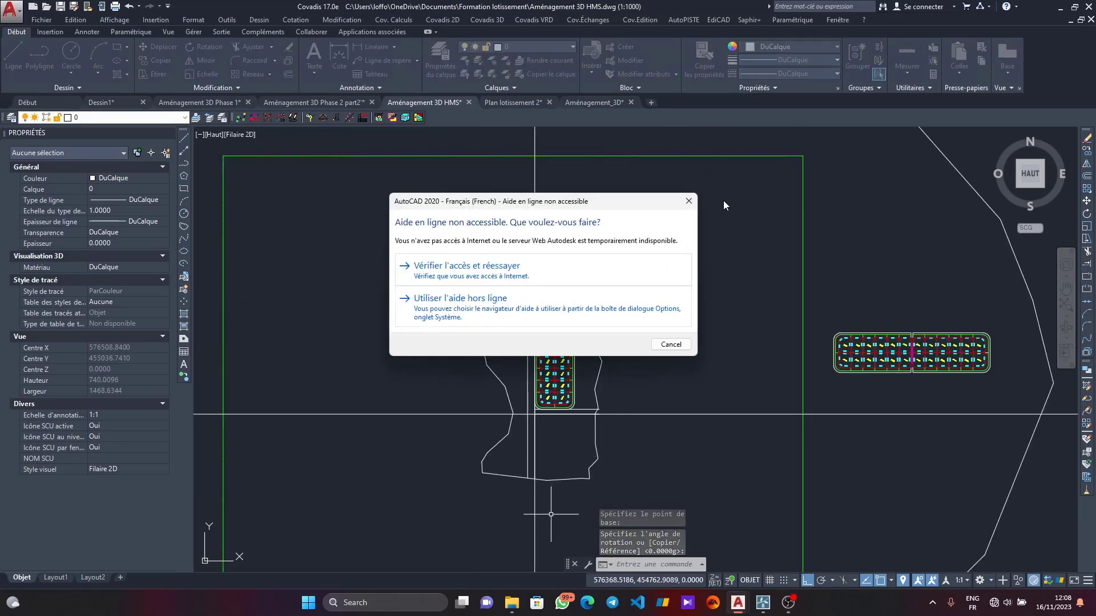
key("Escape")
scroll(549, 345, "up", 4)
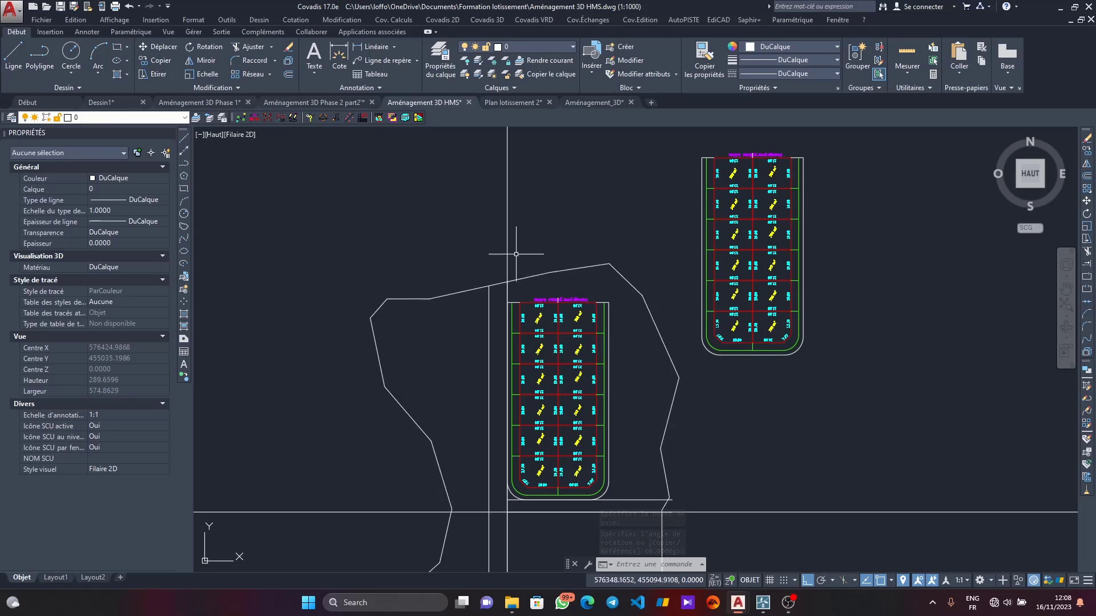
left_click(507, 239)
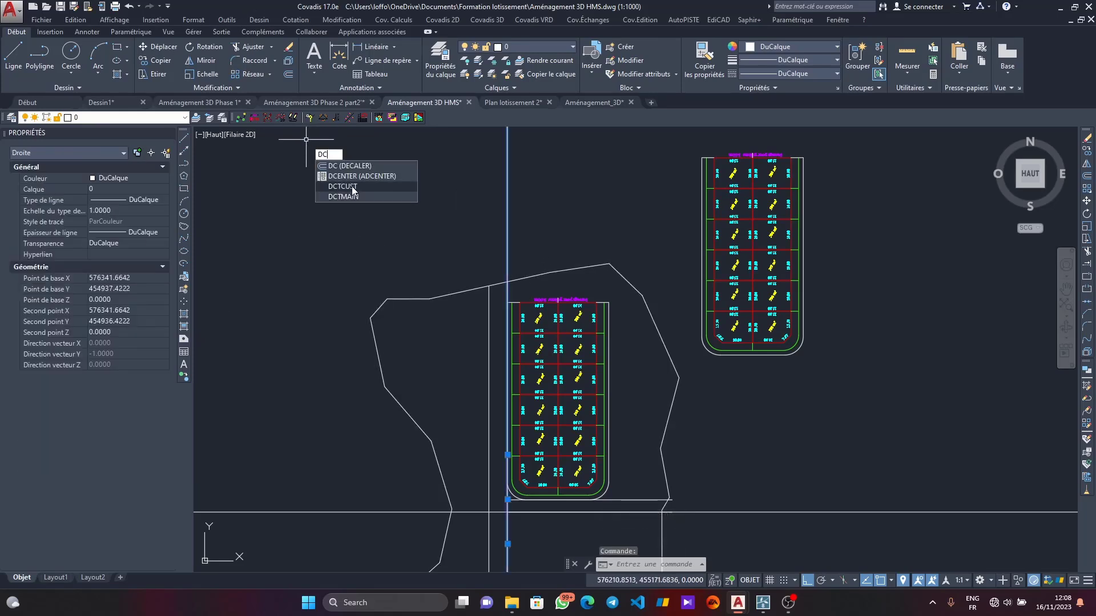
key("Return")
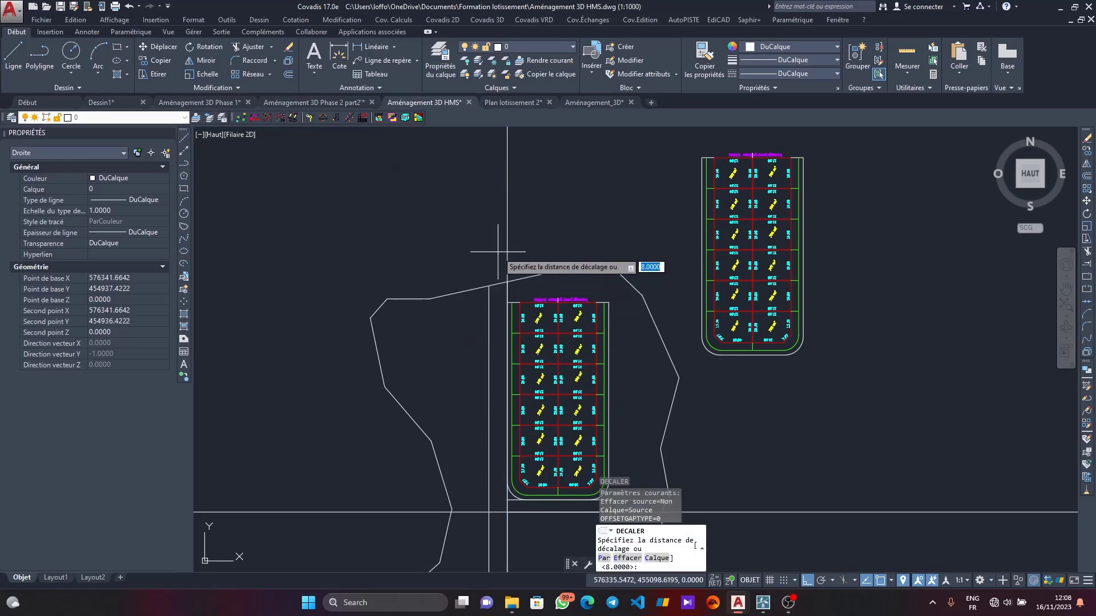
scroll(503, 240, "down", 2)
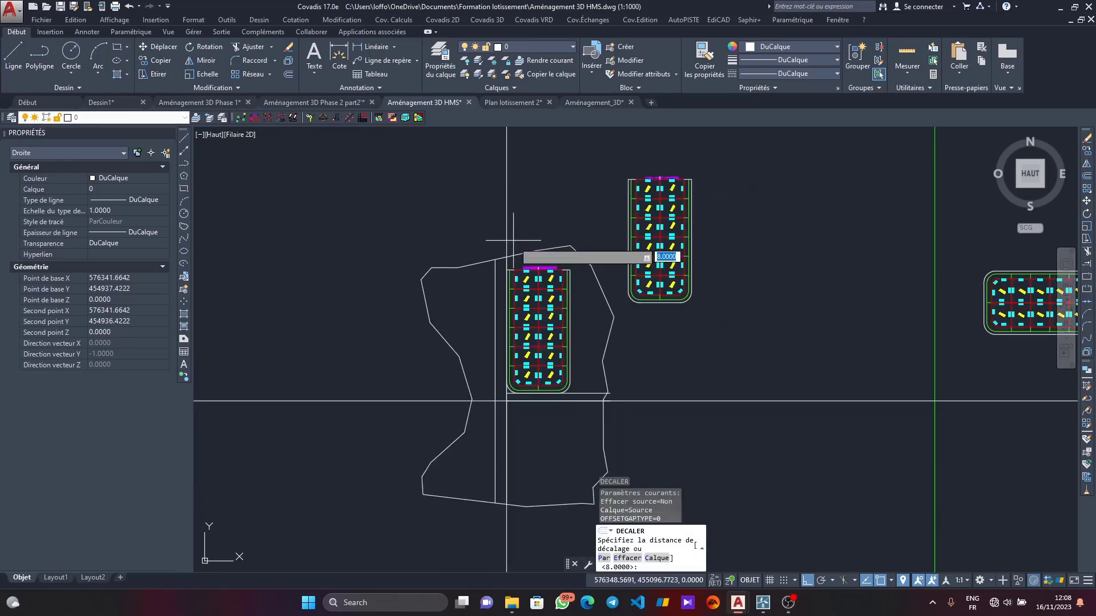
scroll(503, 422, "up", 2)
scroll(507, 366, "up", 3)
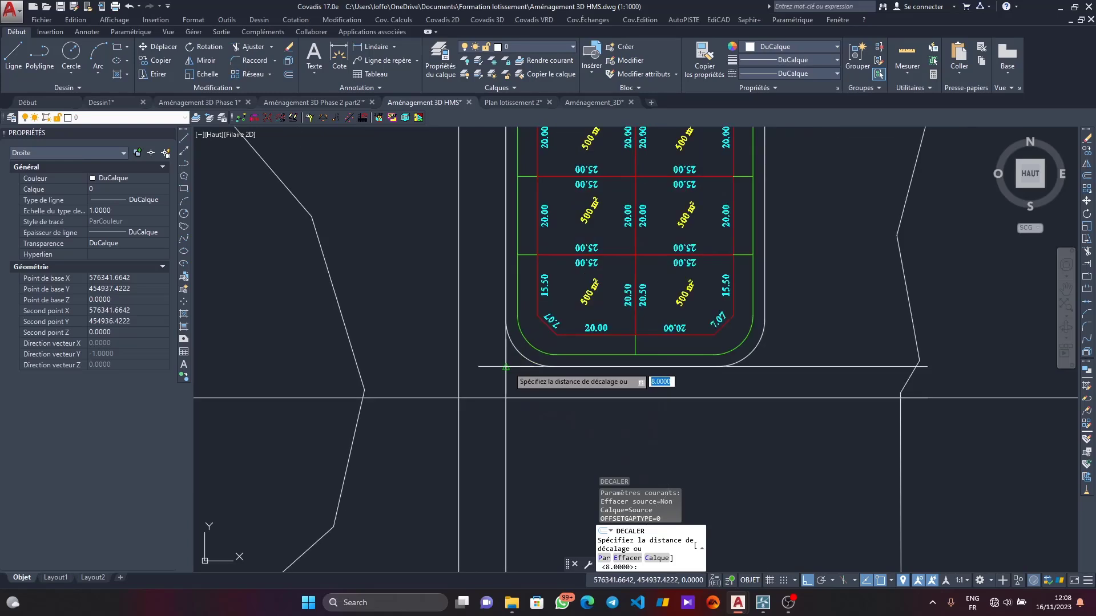
left_click(506, 366)
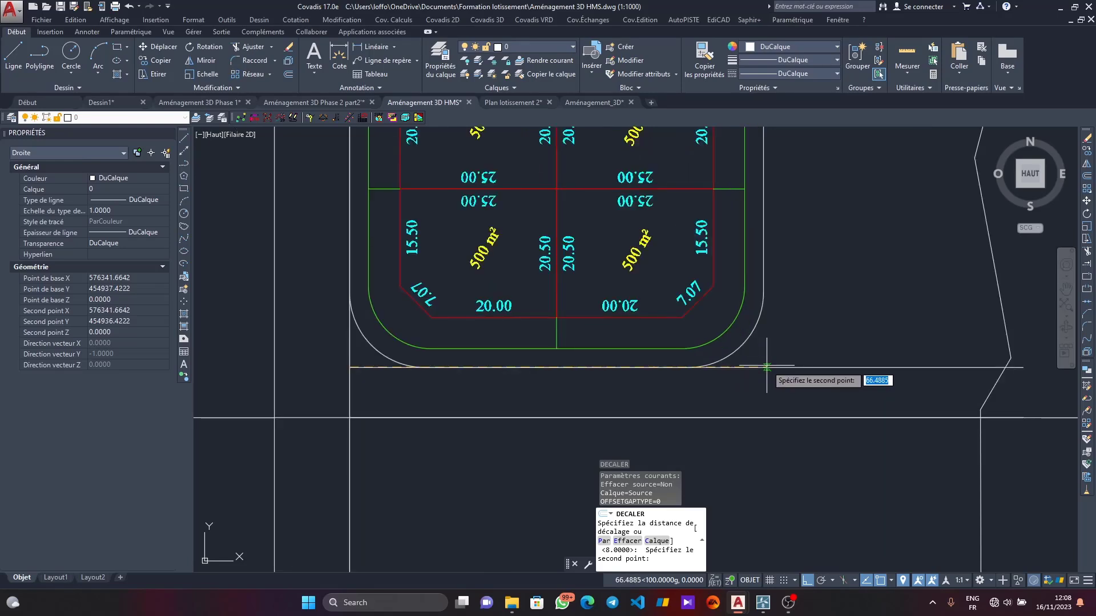
scroll(766, 367, "down", 1)
scroll(764, 371, "down", 1)
key("Escape")
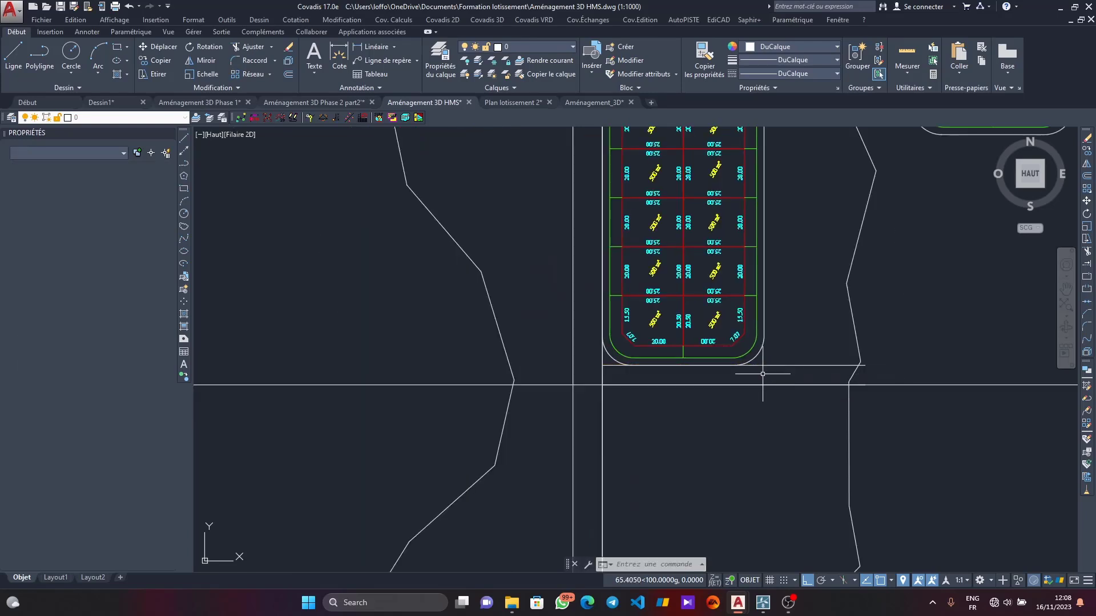
key("Escape")
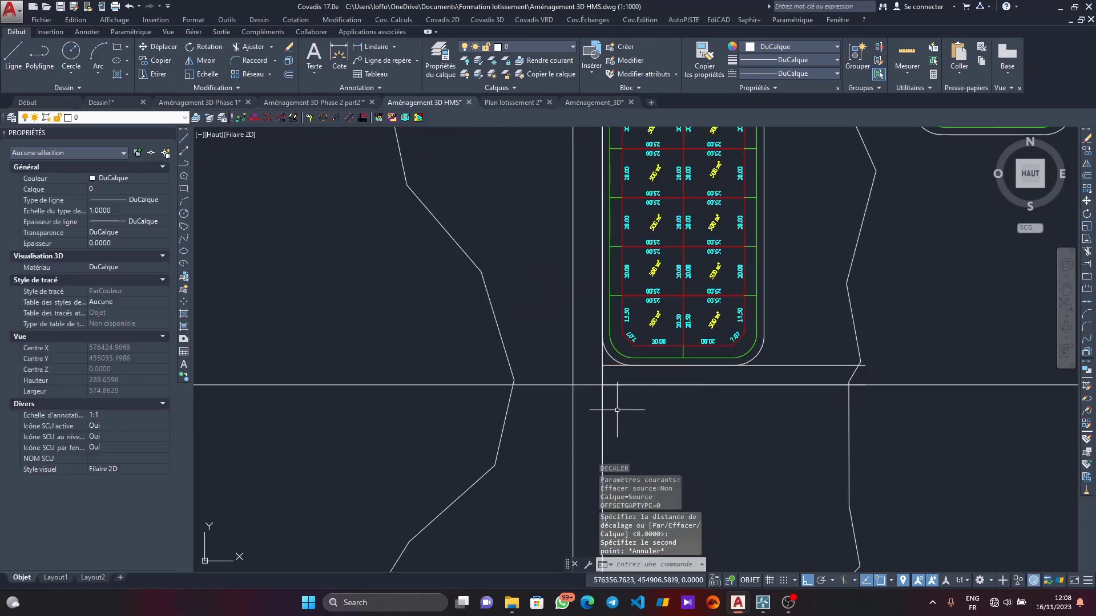
key("Return")
key("Return")
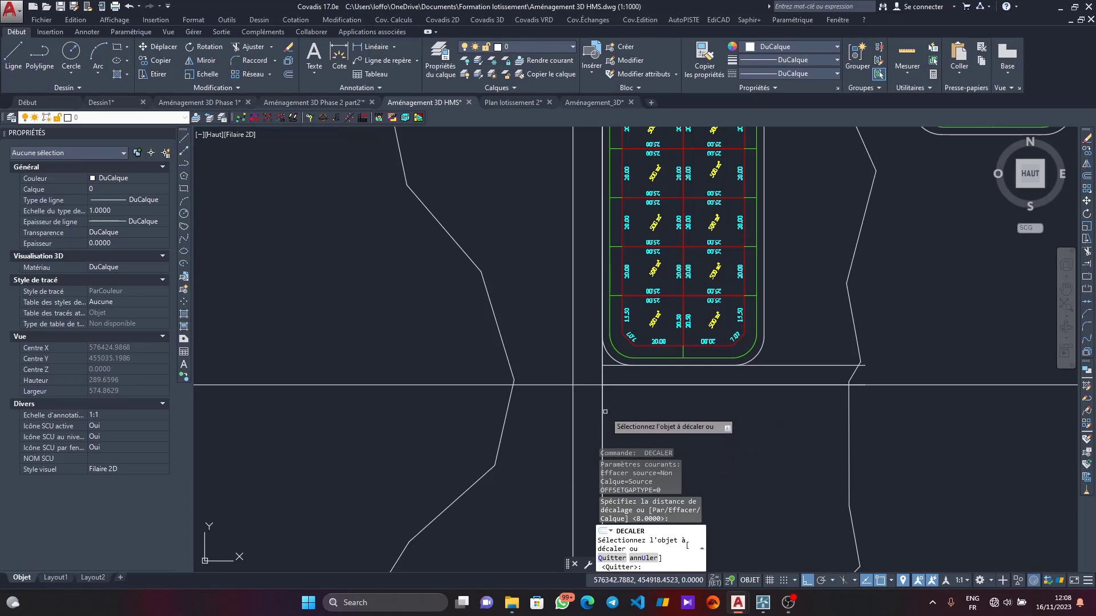
key("Return")
key("Return")
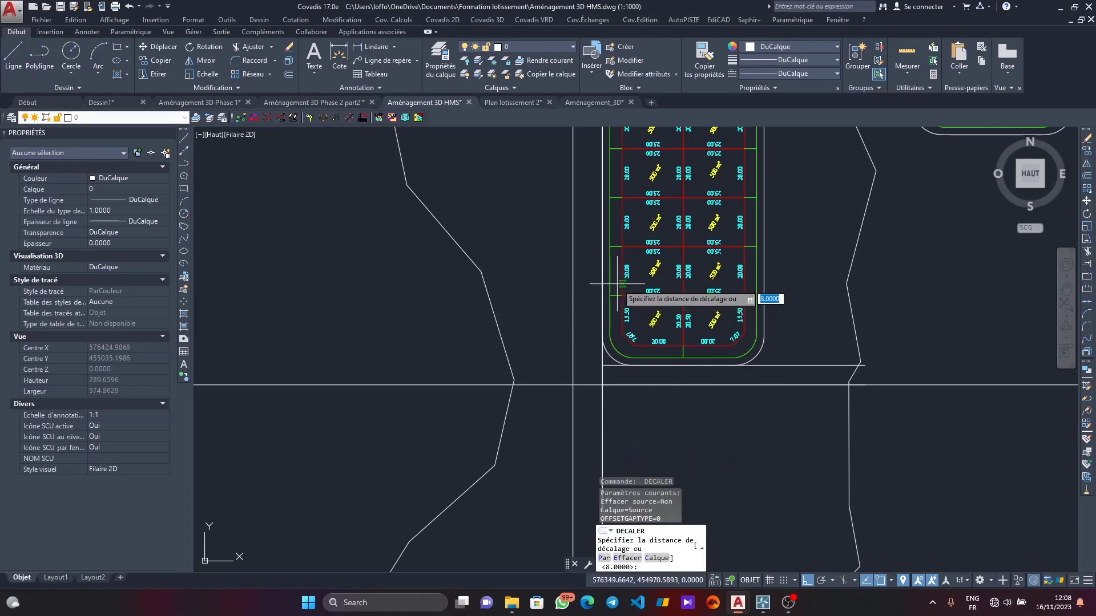
type("e")
key("Escape")
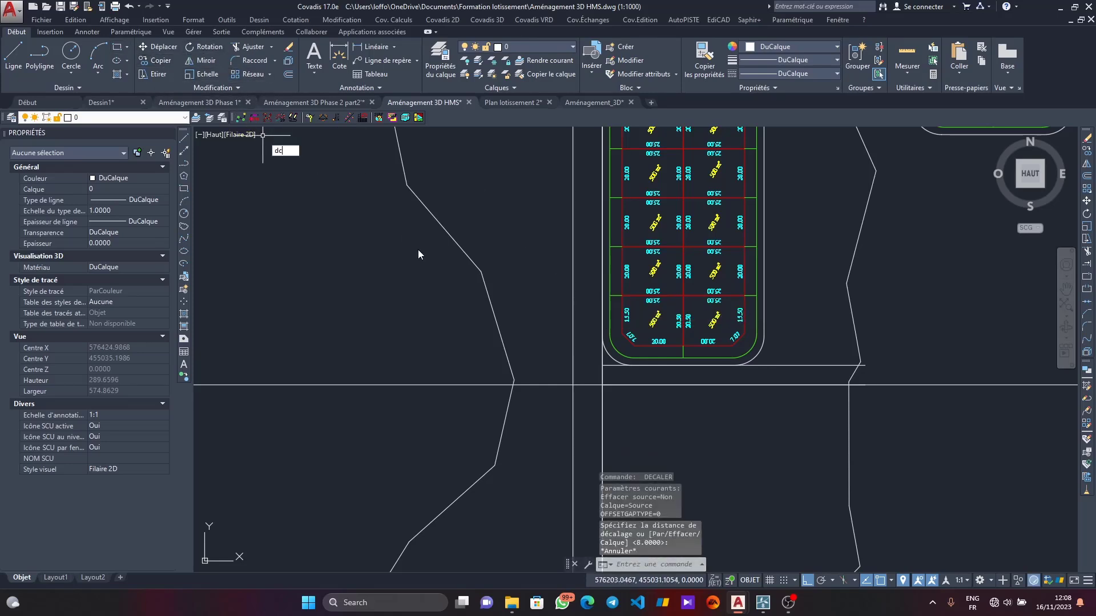
Step: Start Offset and turn off the Nearest (Proche) object snap for picking the distance
type("dc")
key("Return")
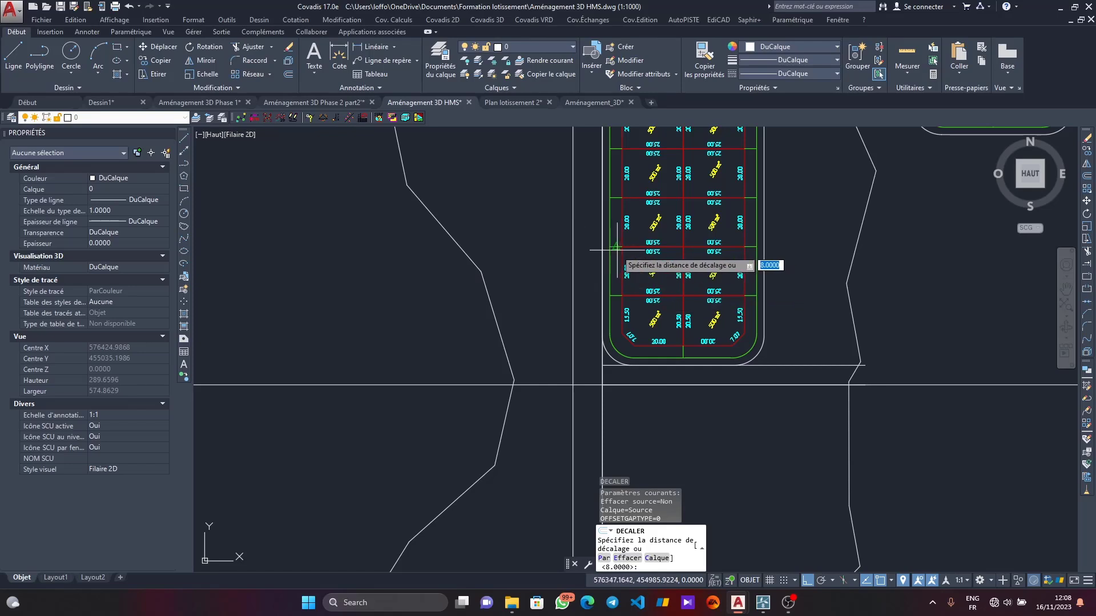
scroll(613, 249, "up", 4)
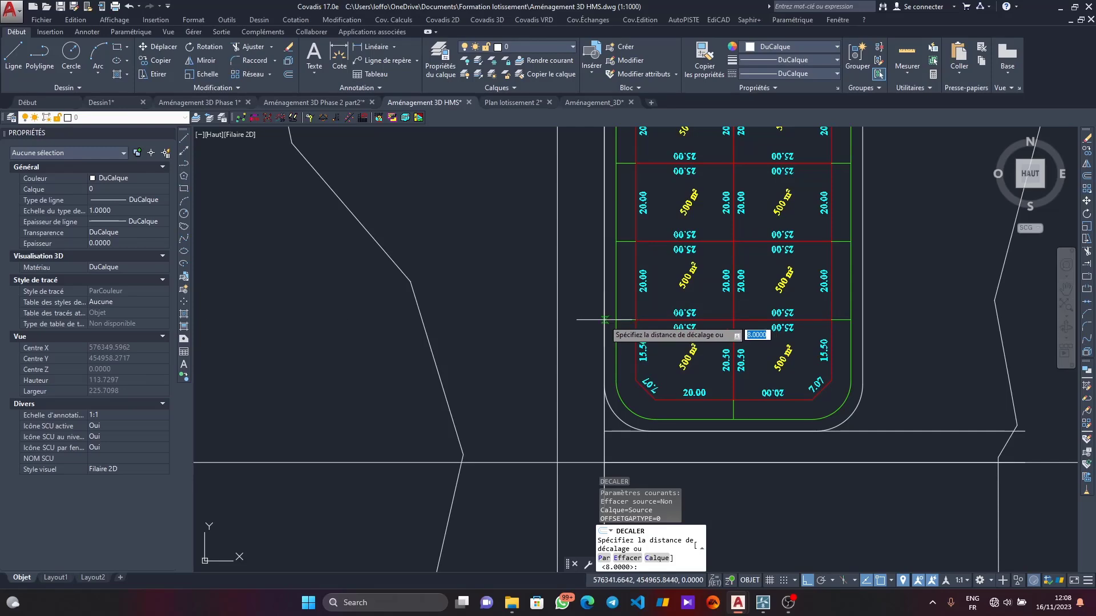
scroll(596, 225, "up", 2)
scroll(586, 290, "down", 4)
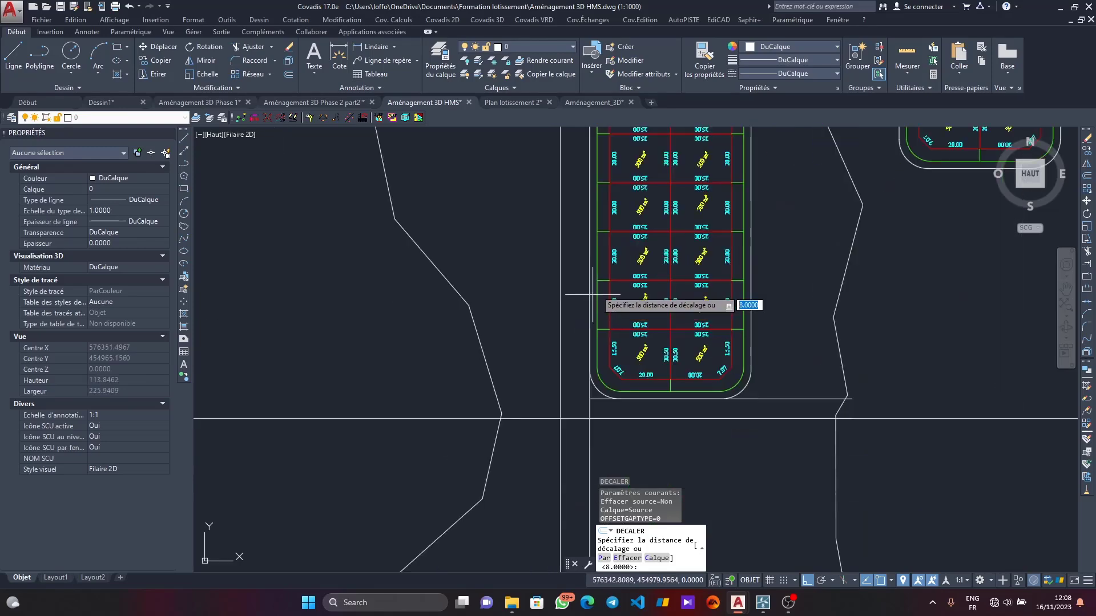
scroll(599, 343, "down", 2)
scroll(596, 383, "up", 4)
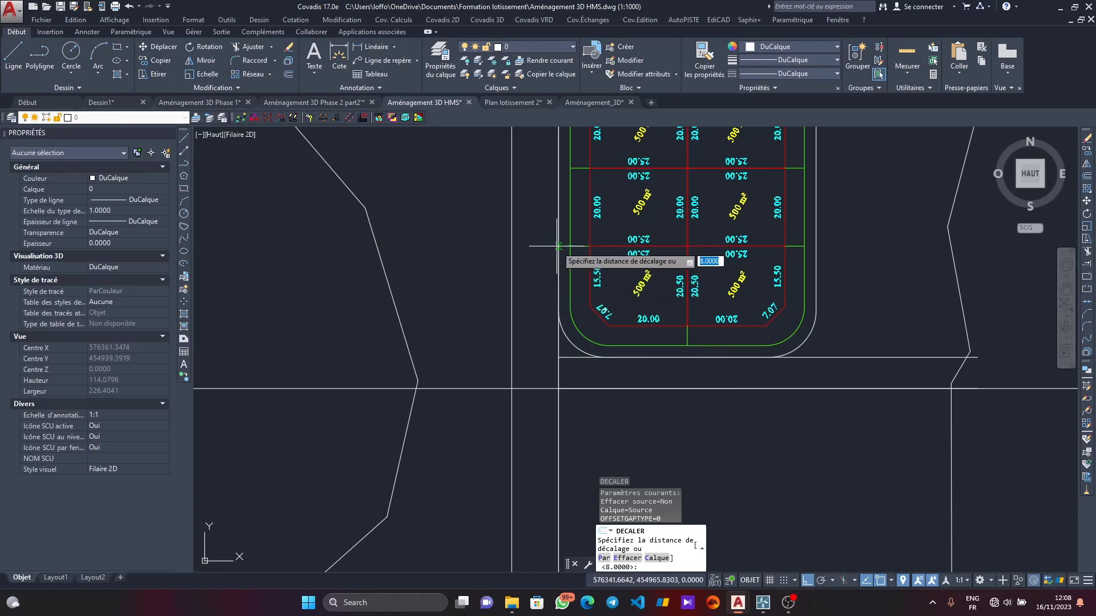
left_click(890, 581)
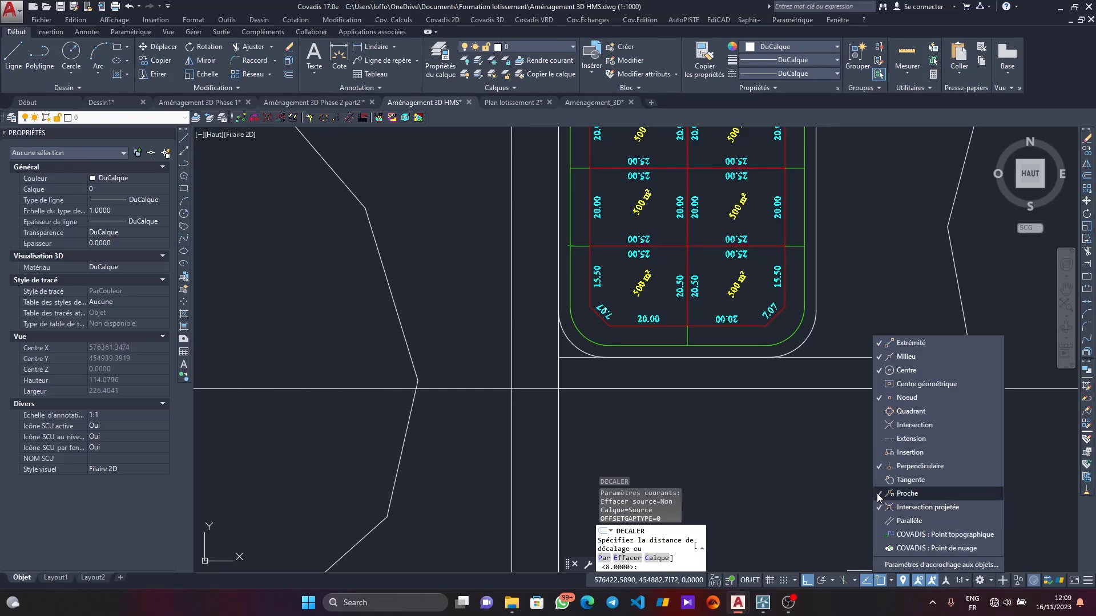
left_click(883, 493)
left_click(892, 582)
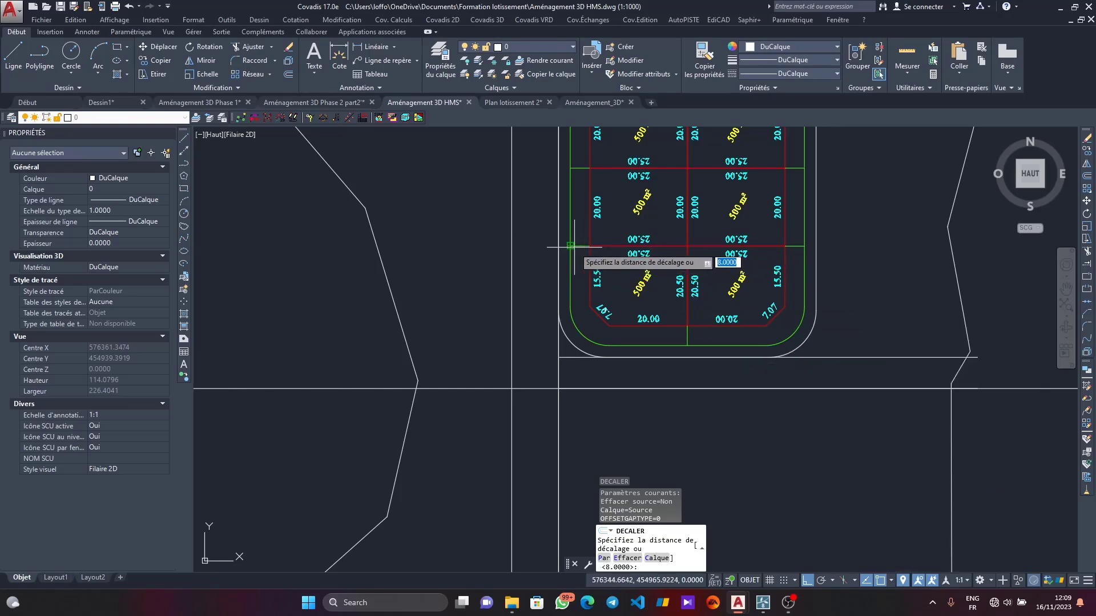
Step: Offset the vertical construction line 66 to the east, picking the distance between the placed half-block's outer west and east edges
left_click(559, 311)
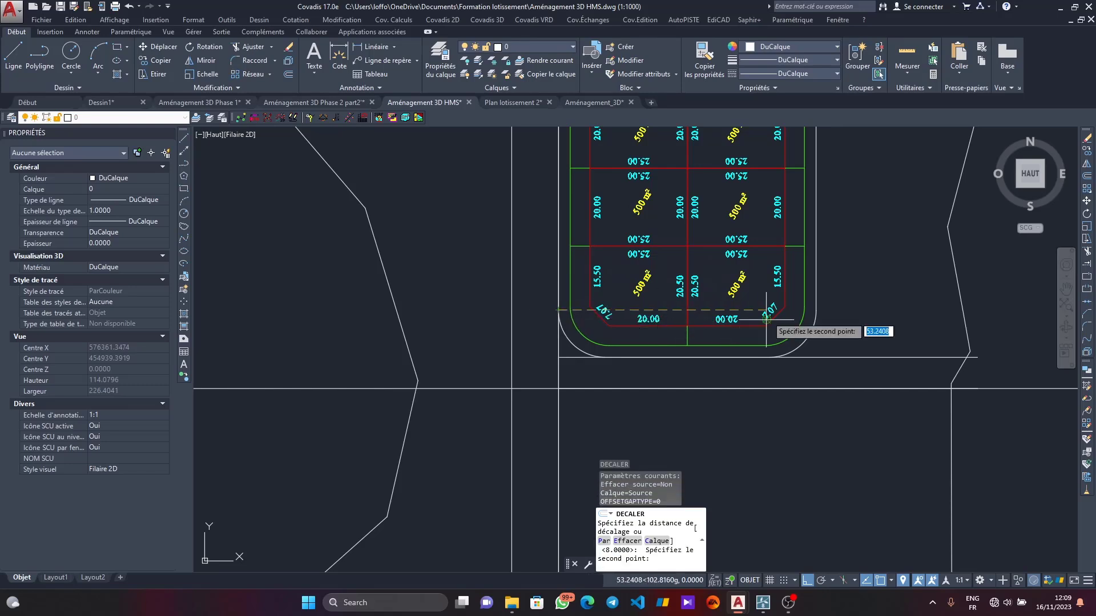
left_click(821, 312)
left_click(558, 373)
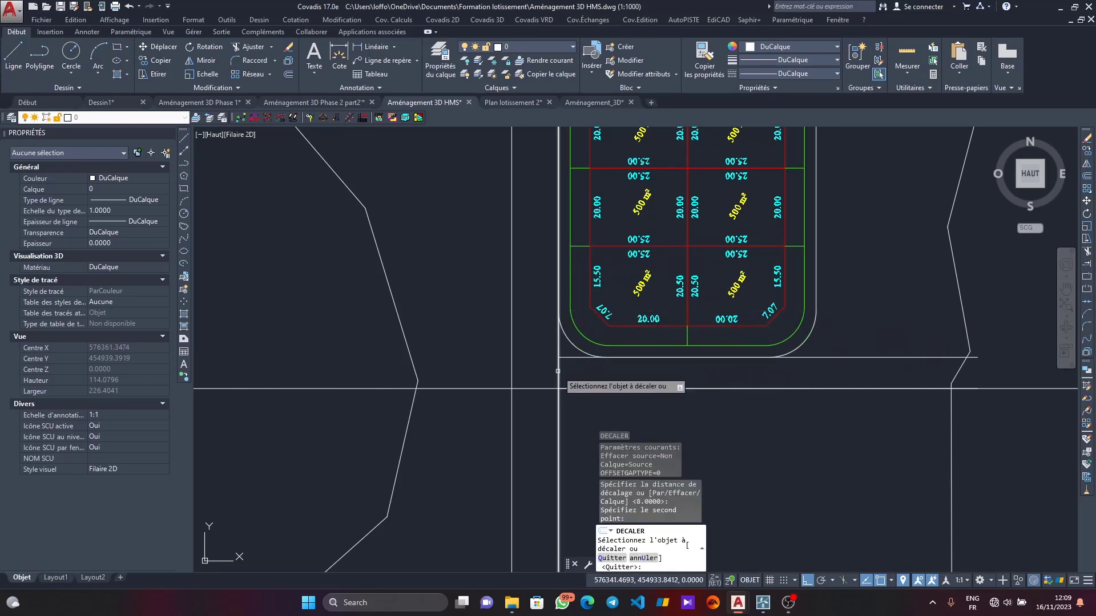
left_click(729, 402)
scroll(730, 402, "down", 6)
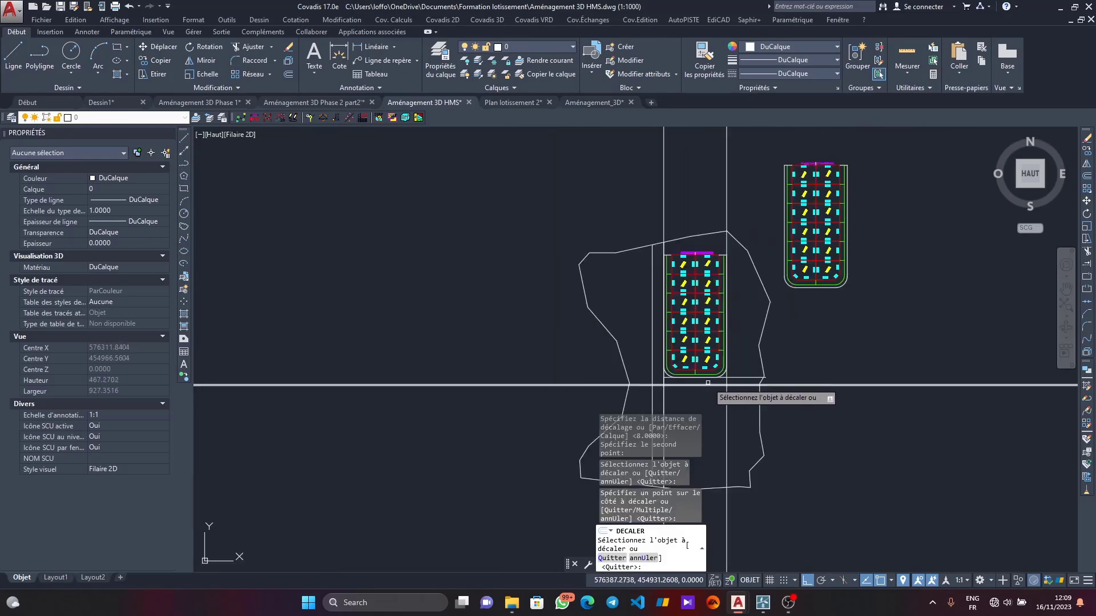
key("Escape")
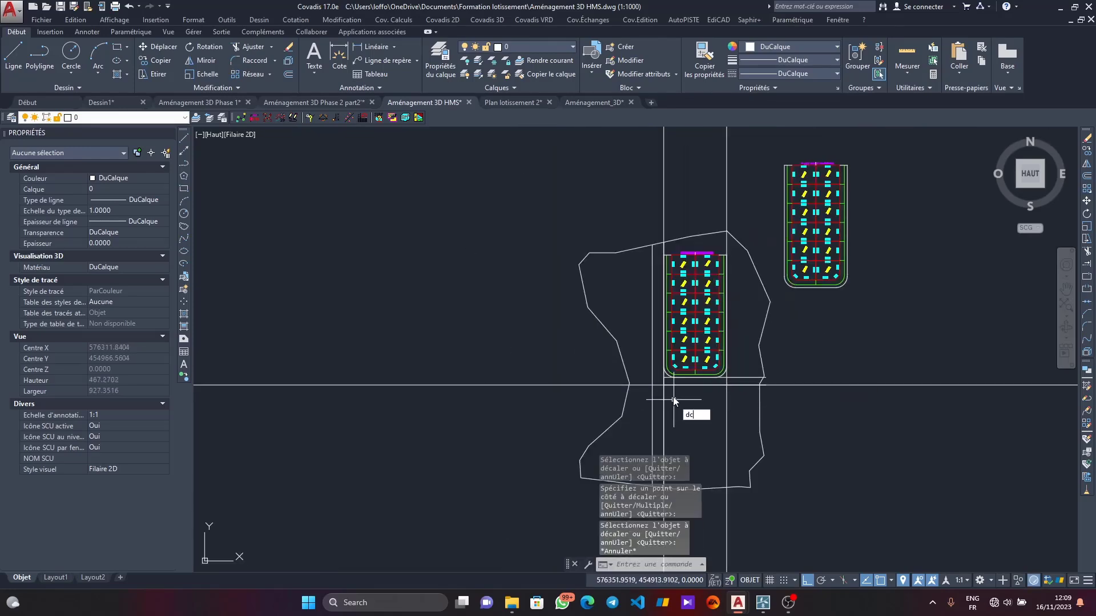
Step: Offset the vertical construction line along the half-block's east edge 10 to the east
type("dc")
key("Return")
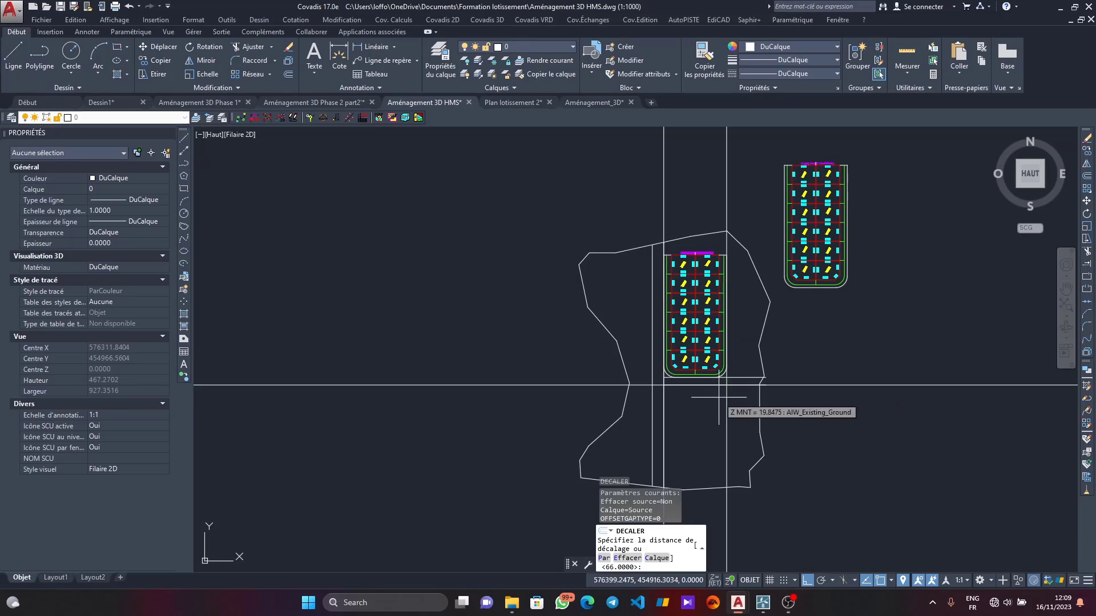
type("10")
key("Return")
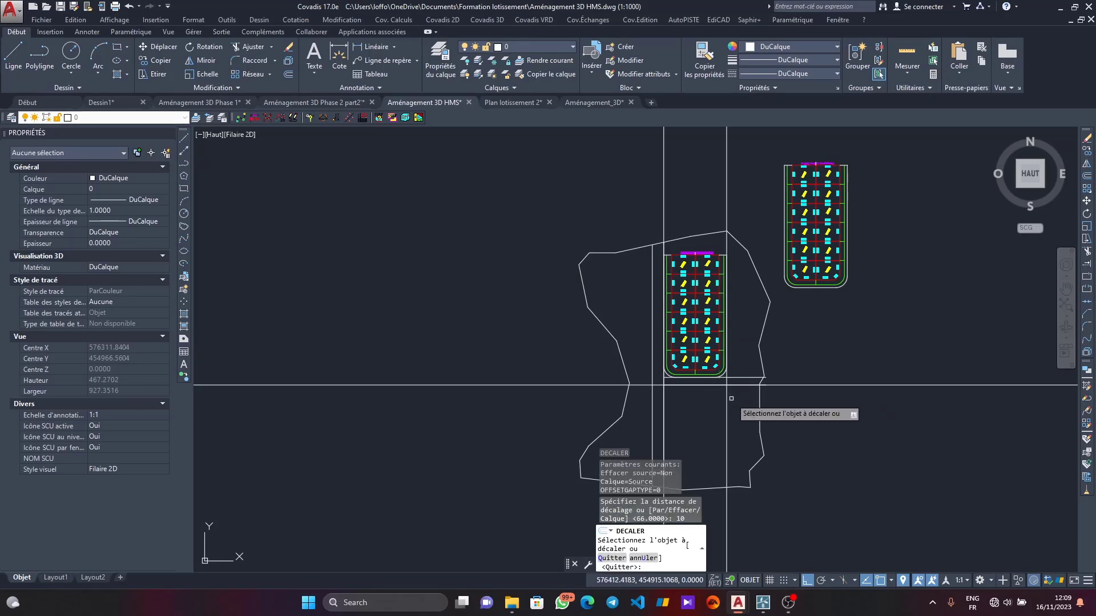
left_click(727, 398)
scroll(742, 399, "down", 2)
scroll(742, 399, "up", 2)
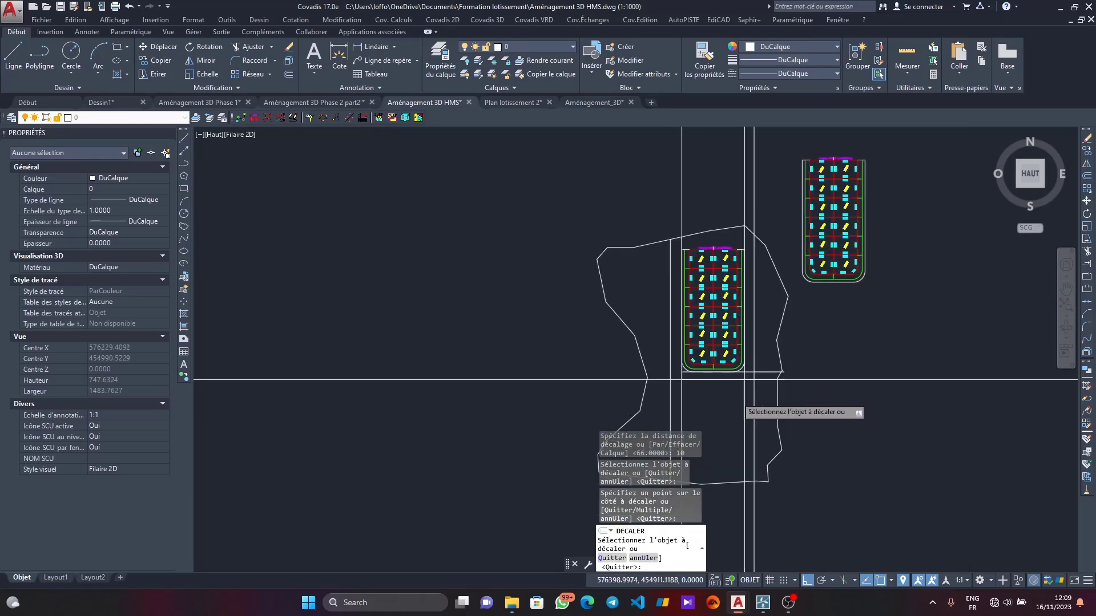
scroll(737, 396, "up", 2)
scroll(737, 396, "down", 4)
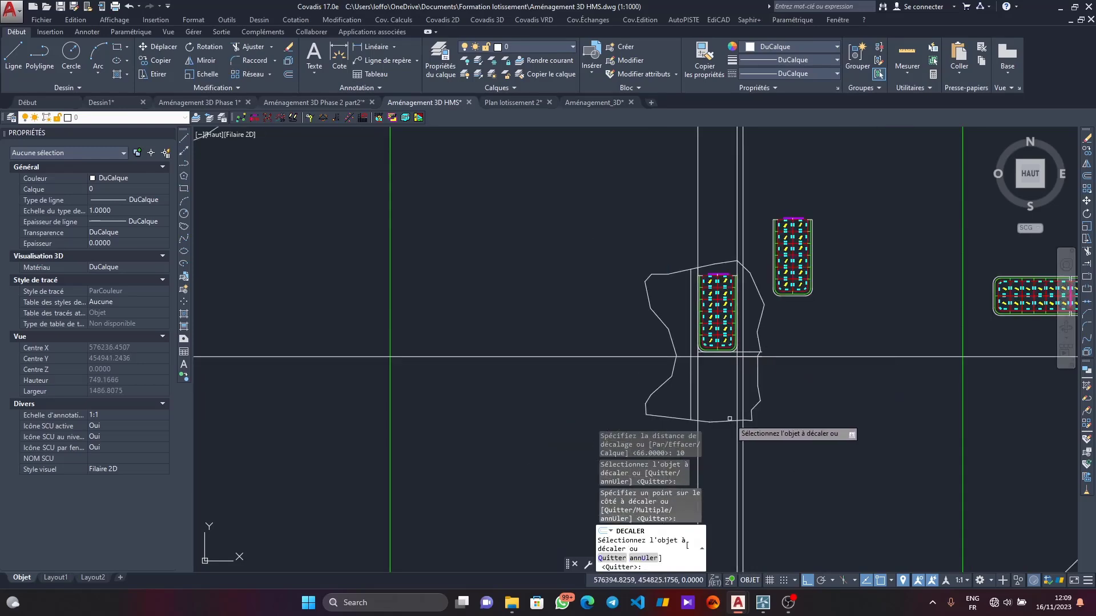
key("Return")
scroll(714, 350, "up", 4)
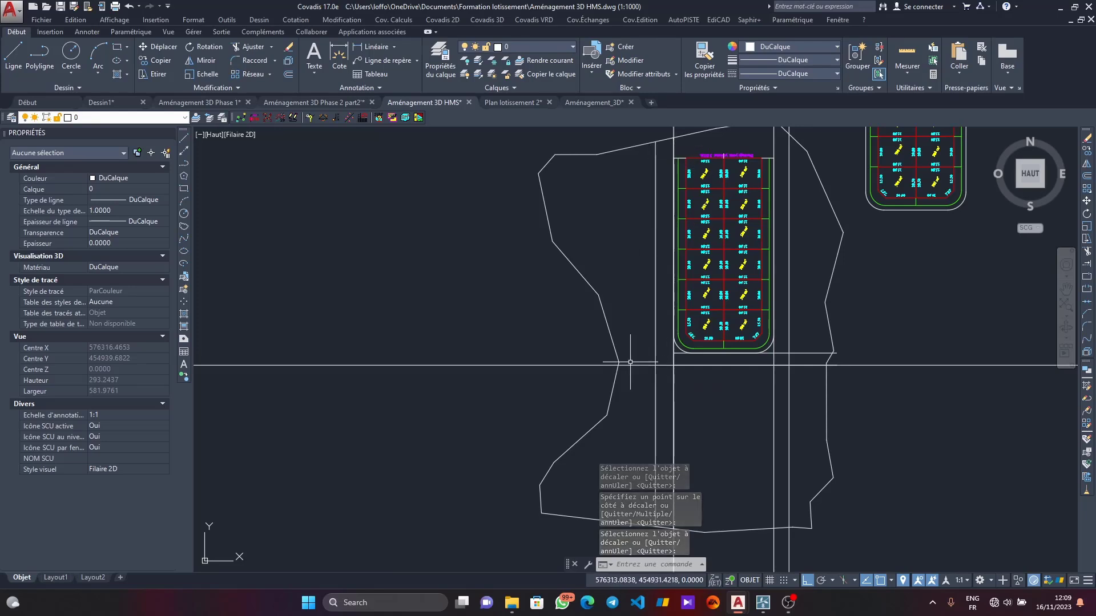
left_click(657, 366)
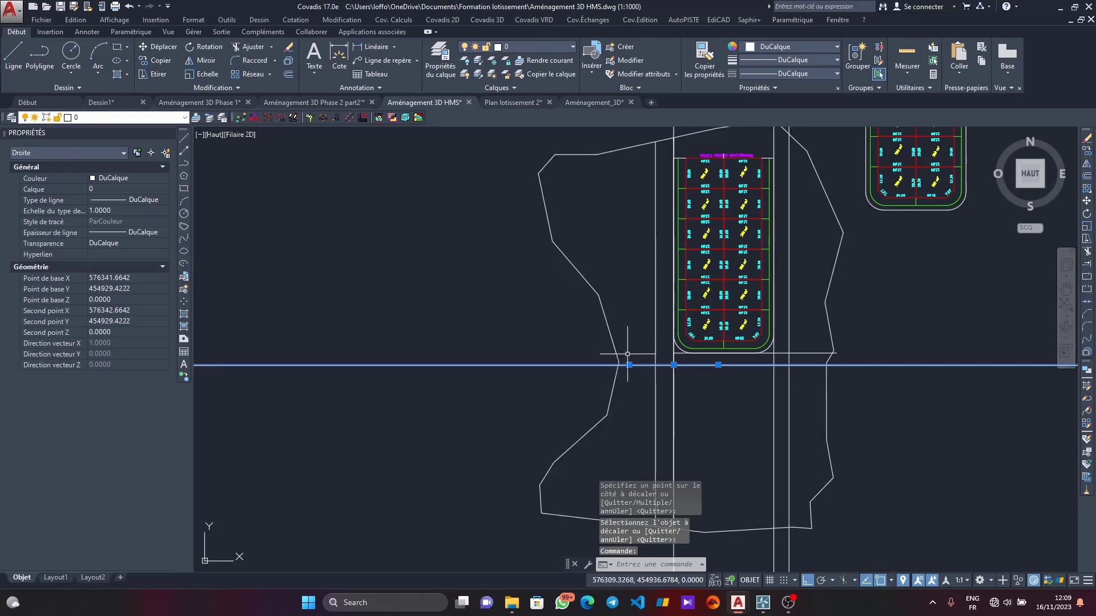
scroll(722, 269, "down", 4)
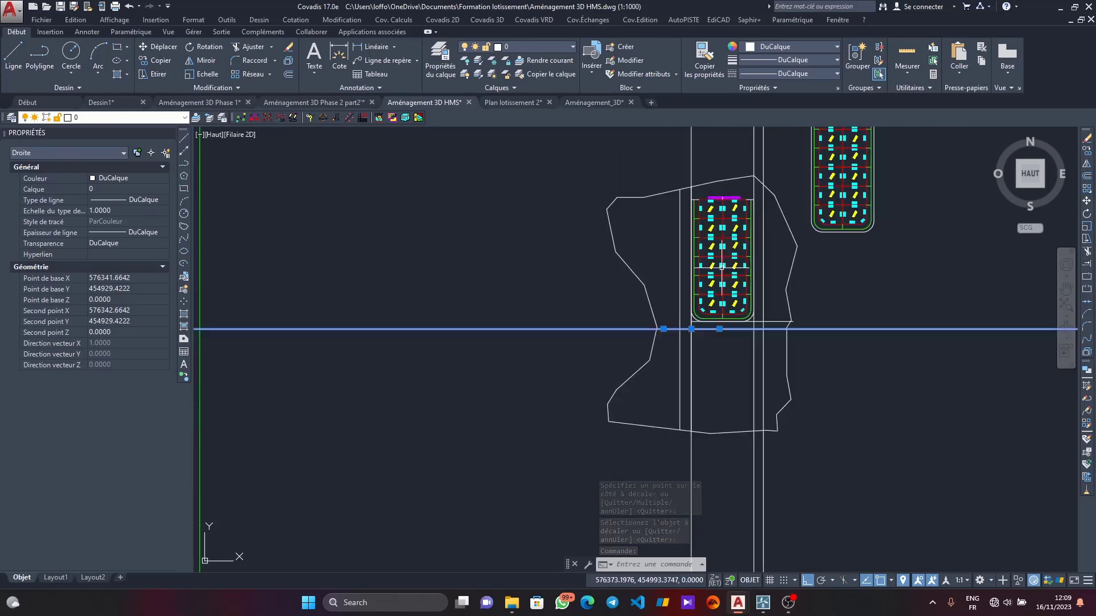
scroll(757, 259, "up", 4)
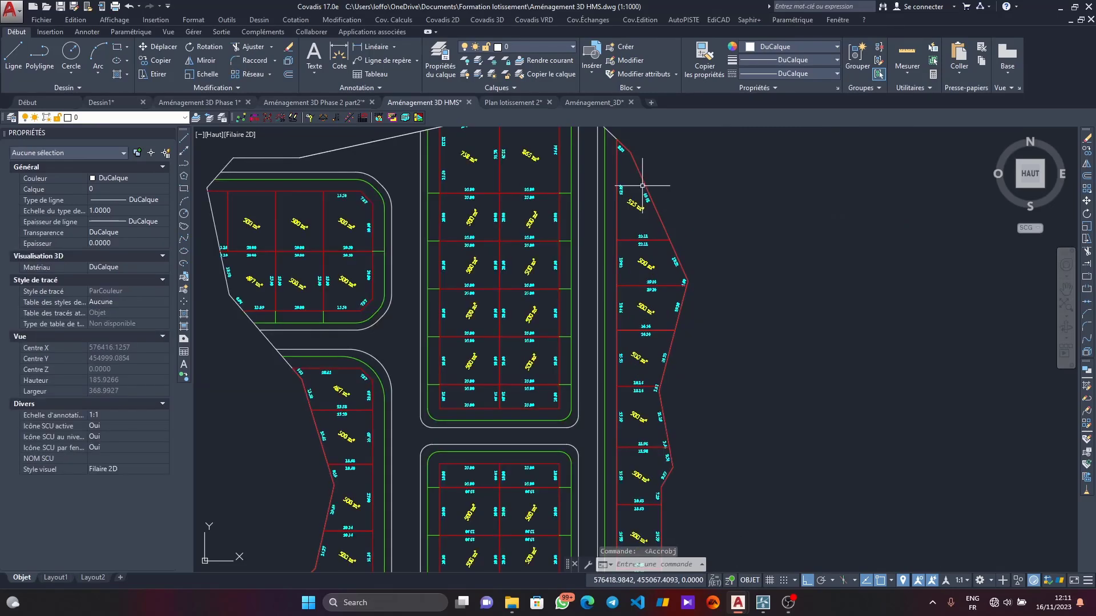
Step: Examine the central plot blocks of the completed subdivision and the roads separating them from the neighbouring blocks
key("F3")
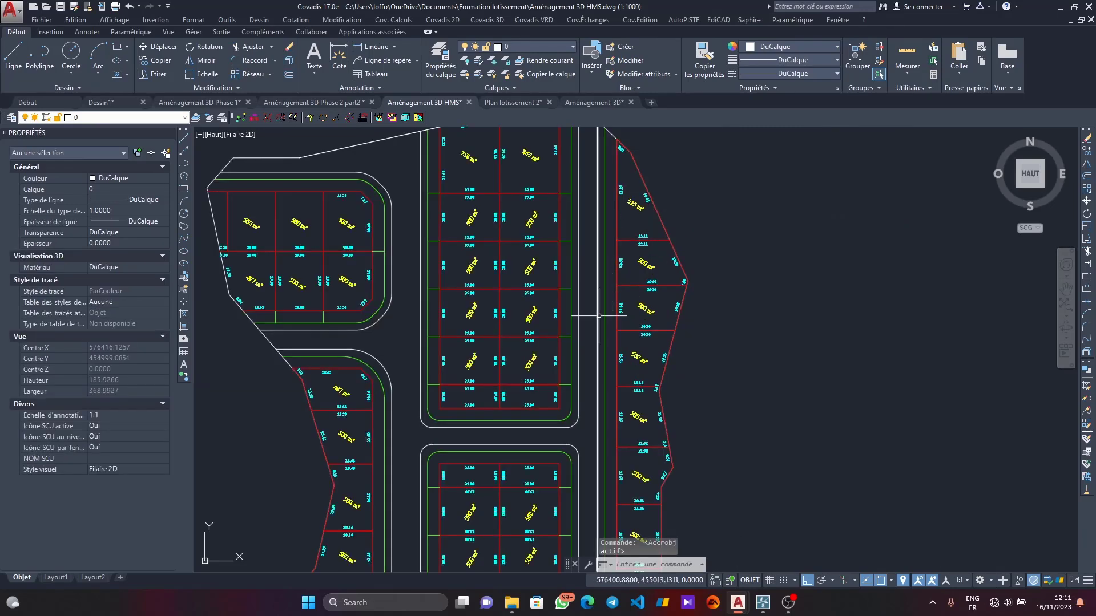
scroll(522, 297, "down", 2)
scroll(485, 335, "up", 2)
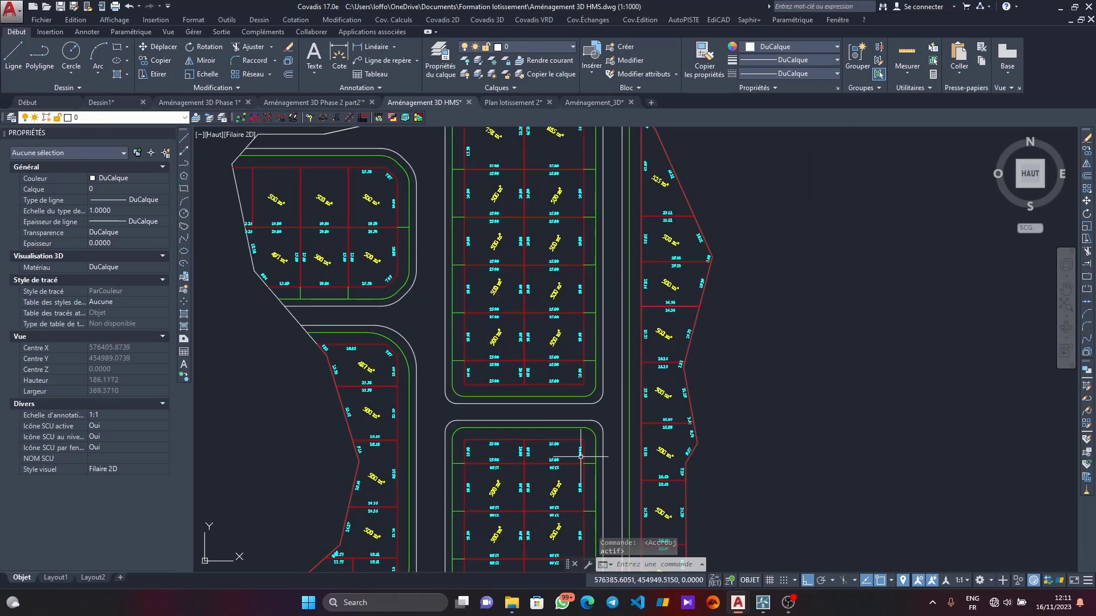
scroll(585, 294, "down", 2)
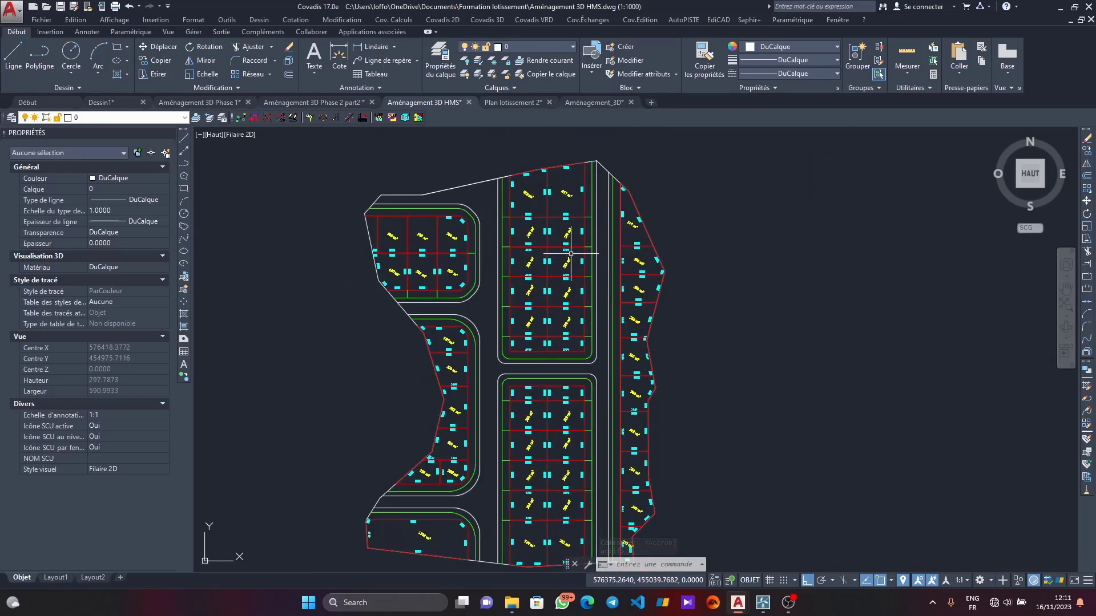
scroll(570, 253, "down", 2)
scroll(524, 326, "up", 2)
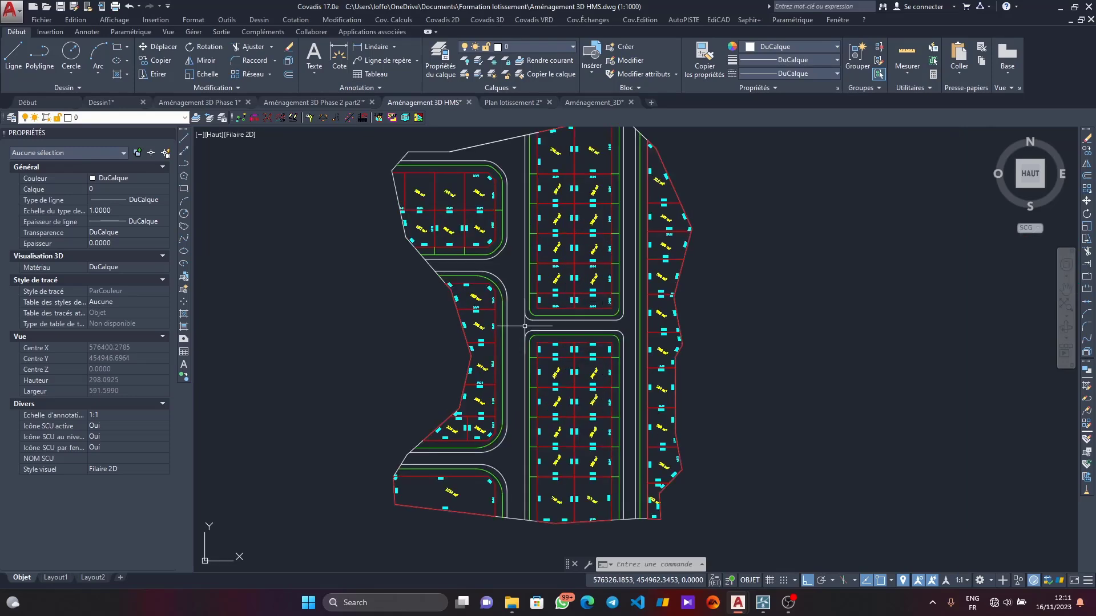
scroll(525, 323, "up", 2)
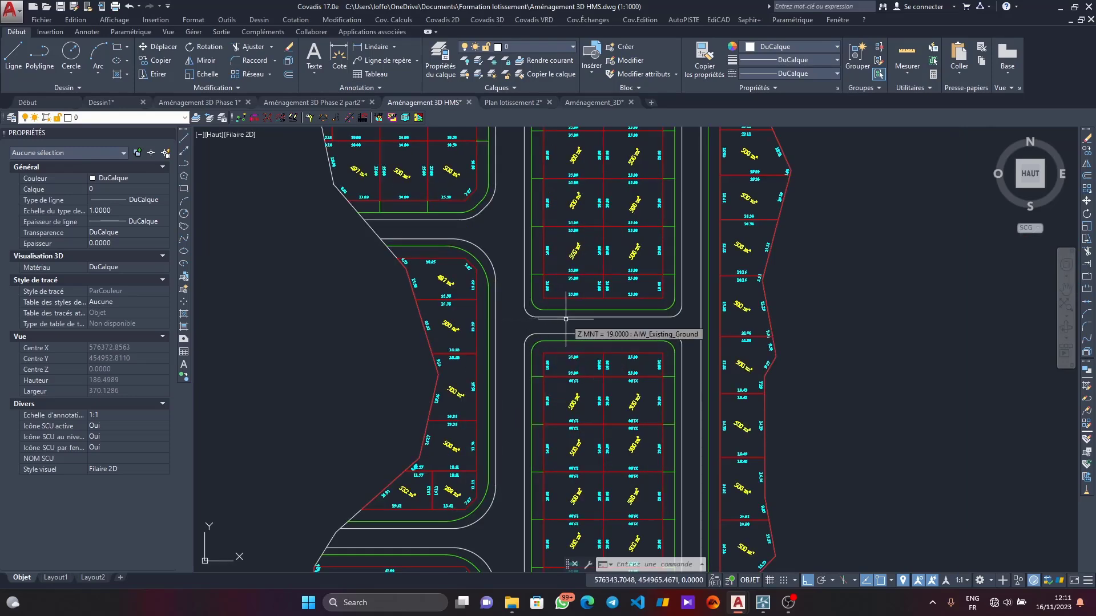
scroll(588, 331, "down", 5)
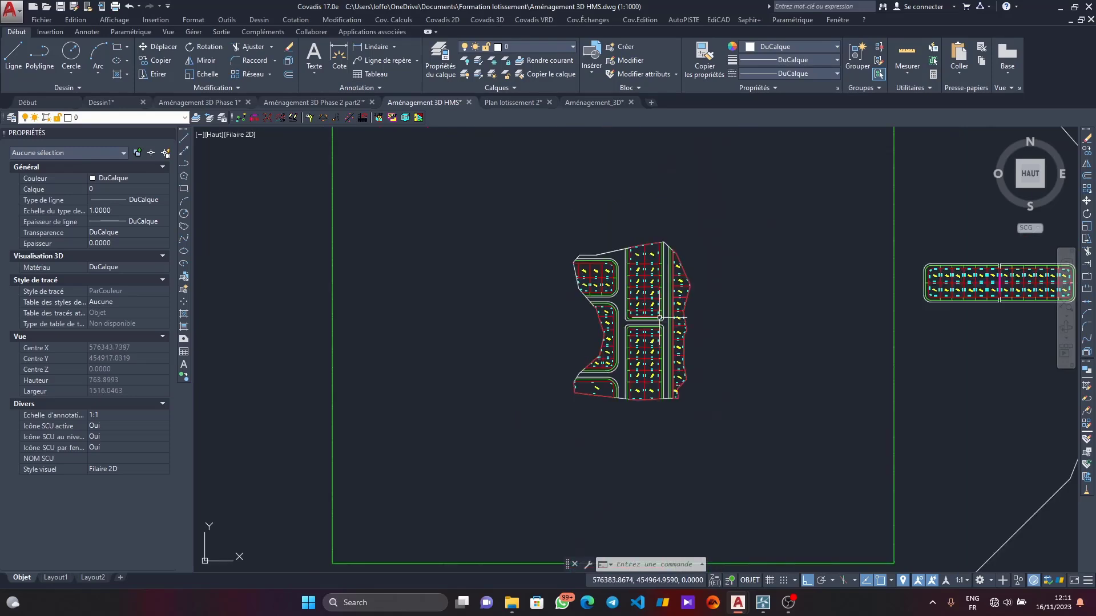
scroll(679, 282, "up", 3)
scroll(680, 282, "up", 2)
scroll(687, 238, "down", 2)
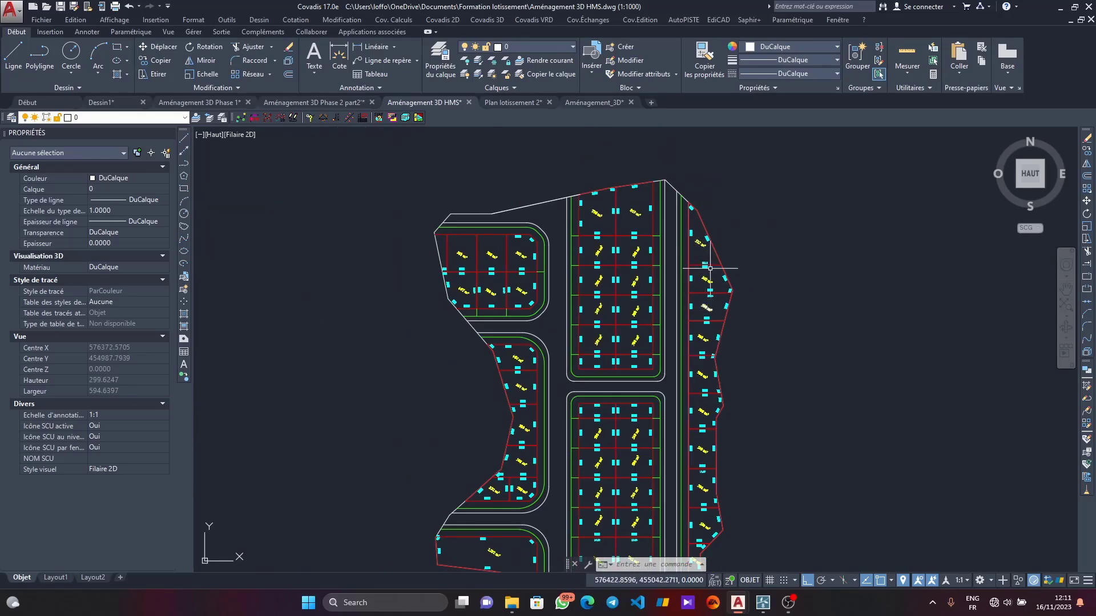
Step: Examine the row of plots along the site's irregular east boundary, down to the small plot at its southern end
scroll(709, 263, "down", 4)
scroll(710, 290, "up", 4)
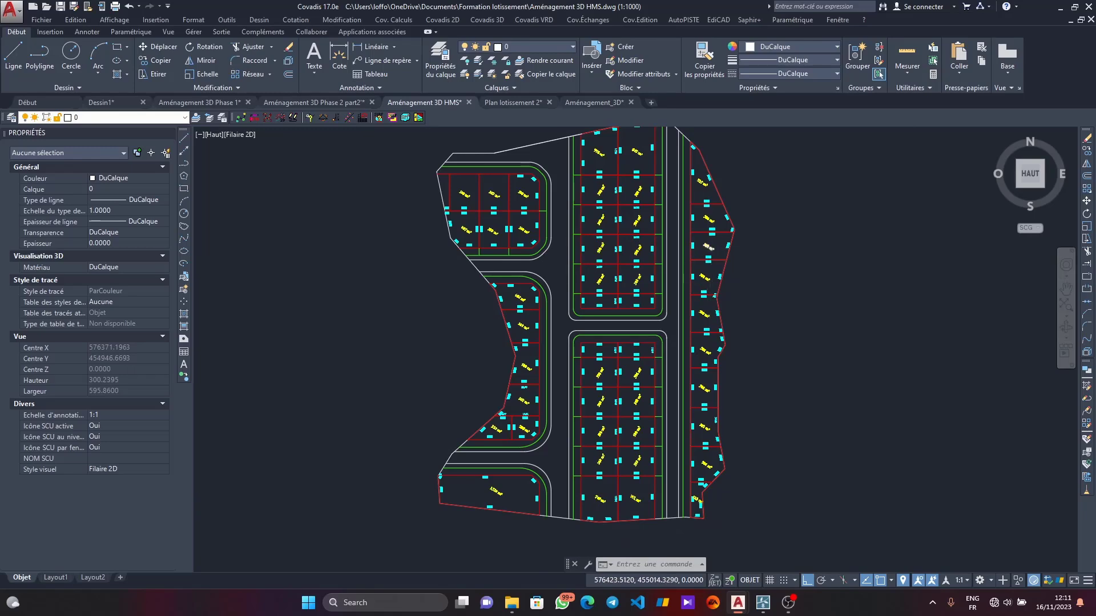
scroll(710, 233, "up", 2)
scroll(710, 230, "down", 2)
scroll(709, 229, "up", 6)
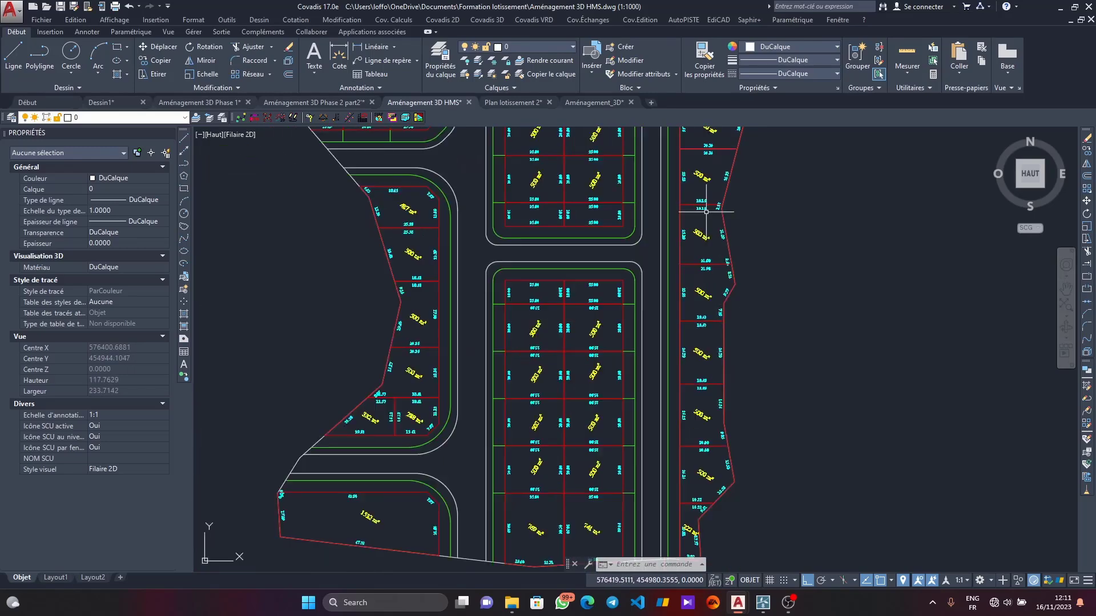
scroll(703, 287, "down", 6)
scroll(693, 393, "up", 2)
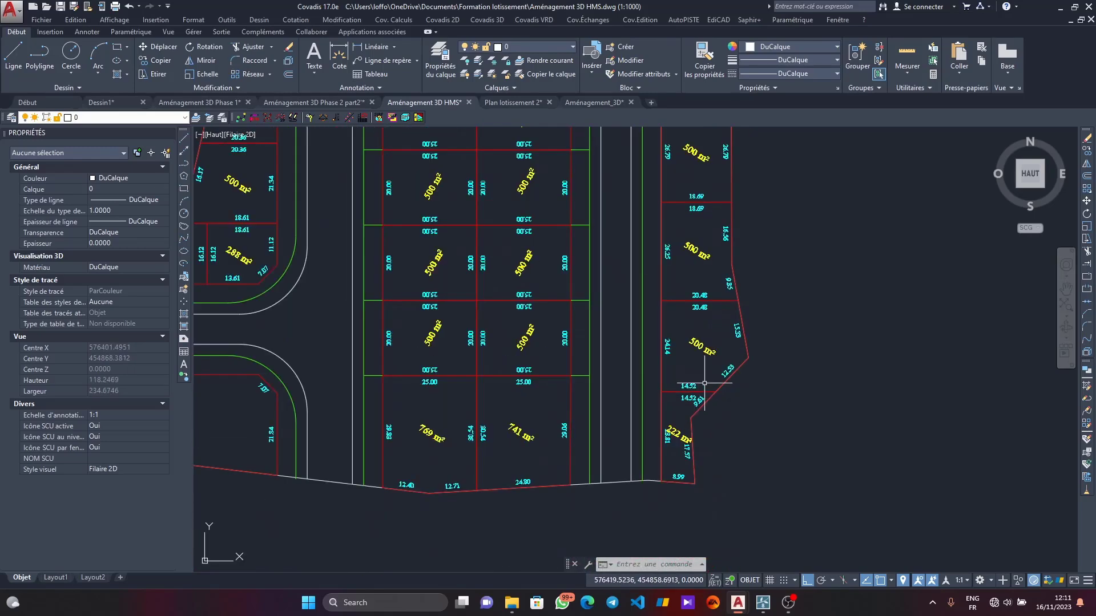
scroll(695, 451, "down", 2)
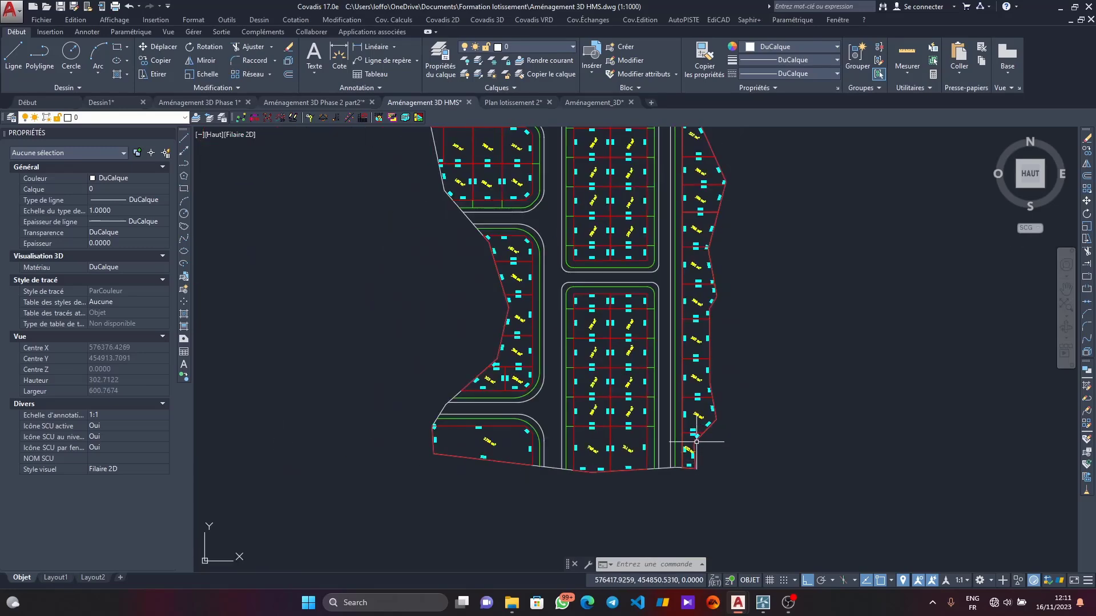
scroll(696, 442, "down", 2)
key("F3")
key("F3")
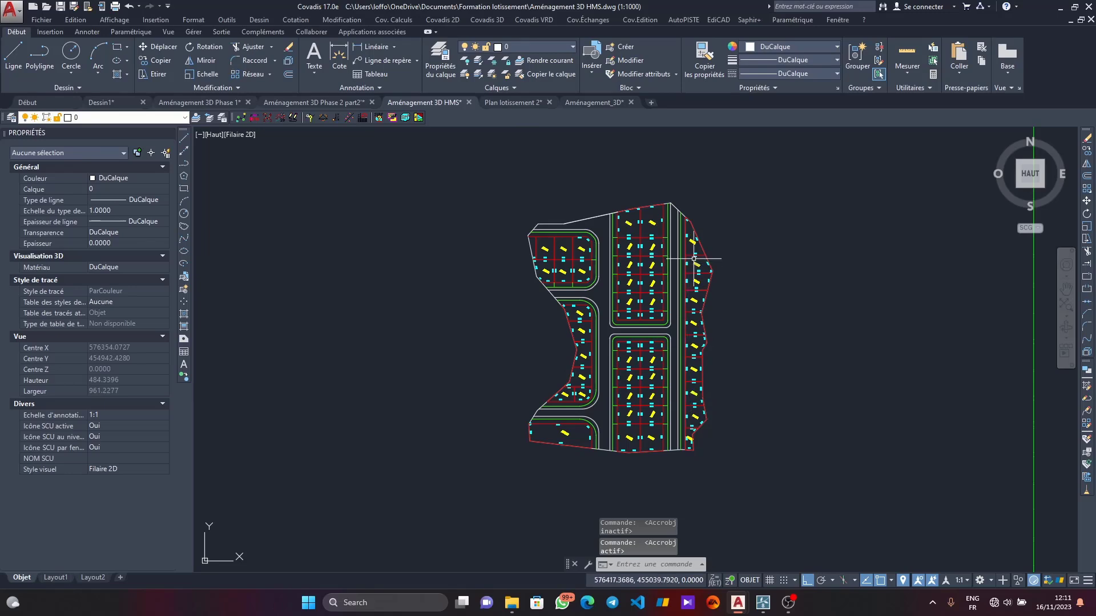
Step: Examine the northern part of the subdivision, including the eastern road and the rounded northwest block, and review the overall layout
scroll(693, 258, "up", 4)
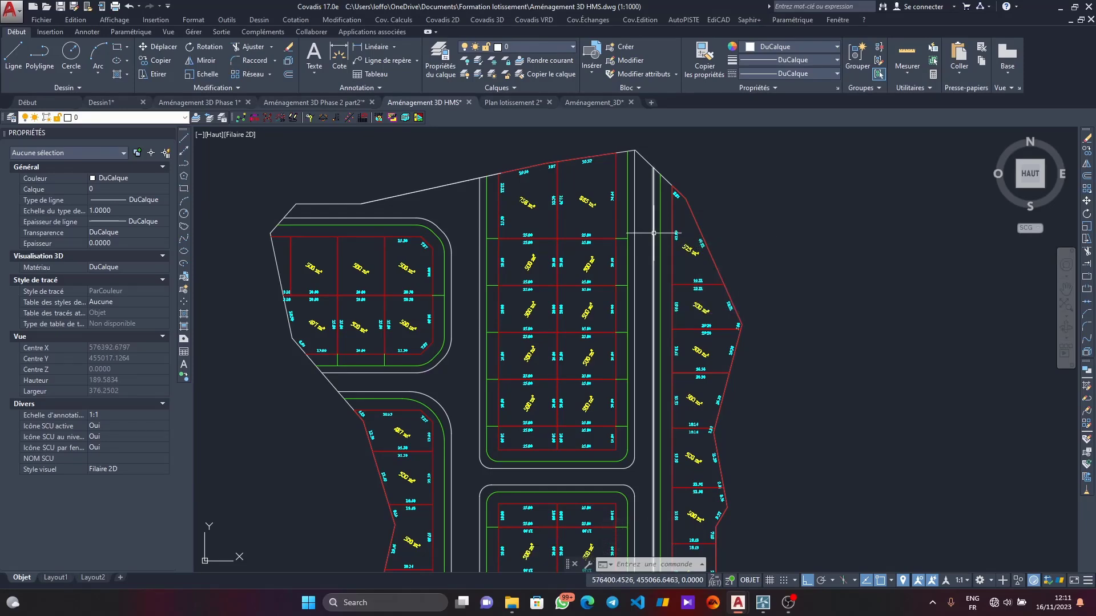
scroll(711, 261, "down", 2)
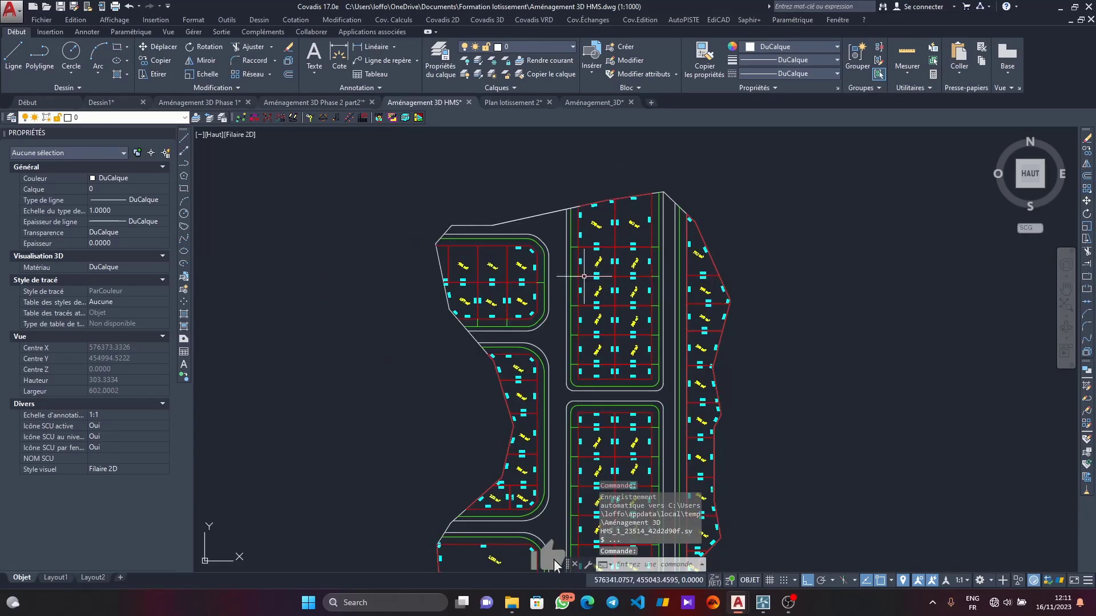
scroll(541, 236, "up", 4)
key("F3")
key("F3")
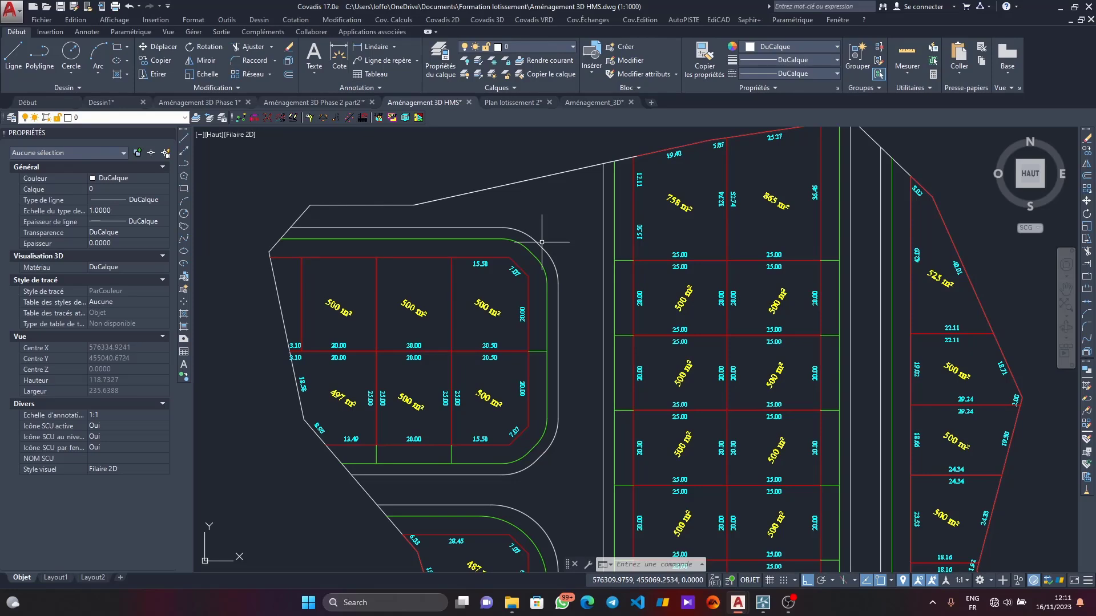
scroll(541, 242, "down", 8)
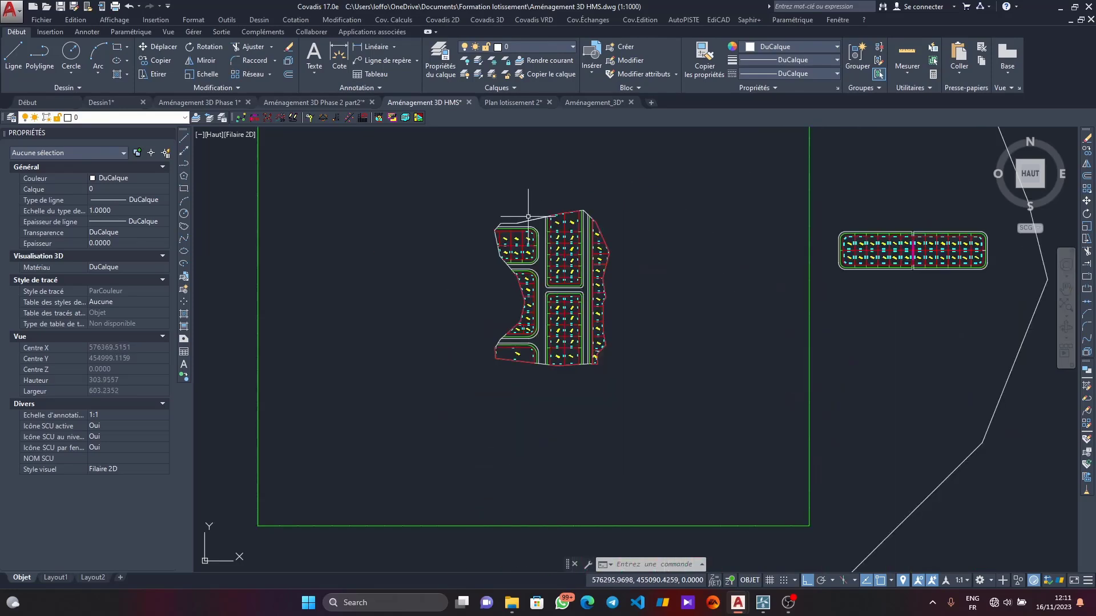
scroll(532, 273, "up", 2)
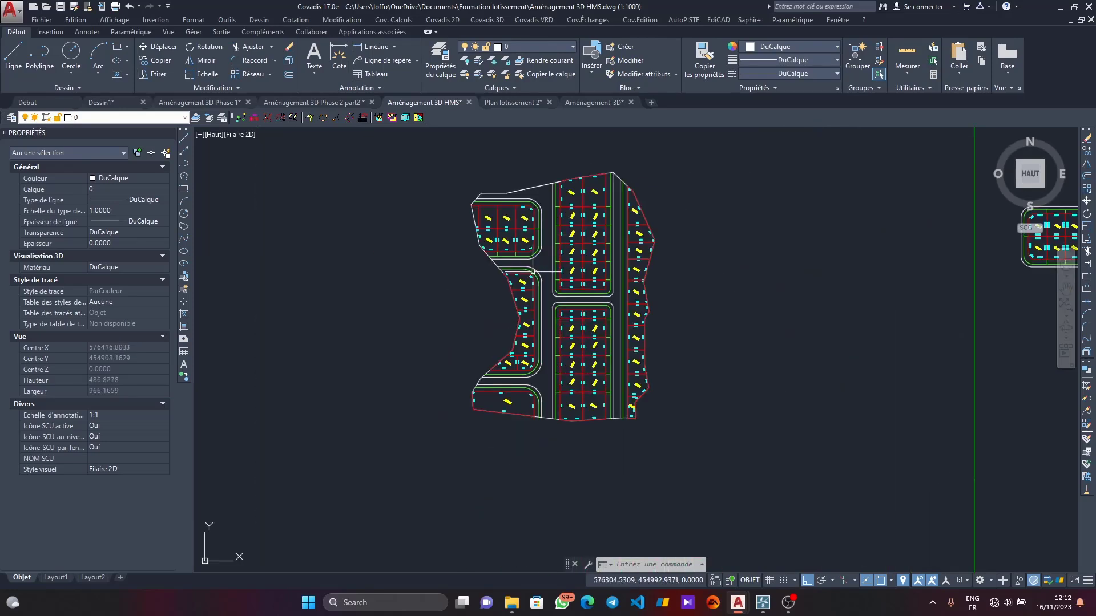